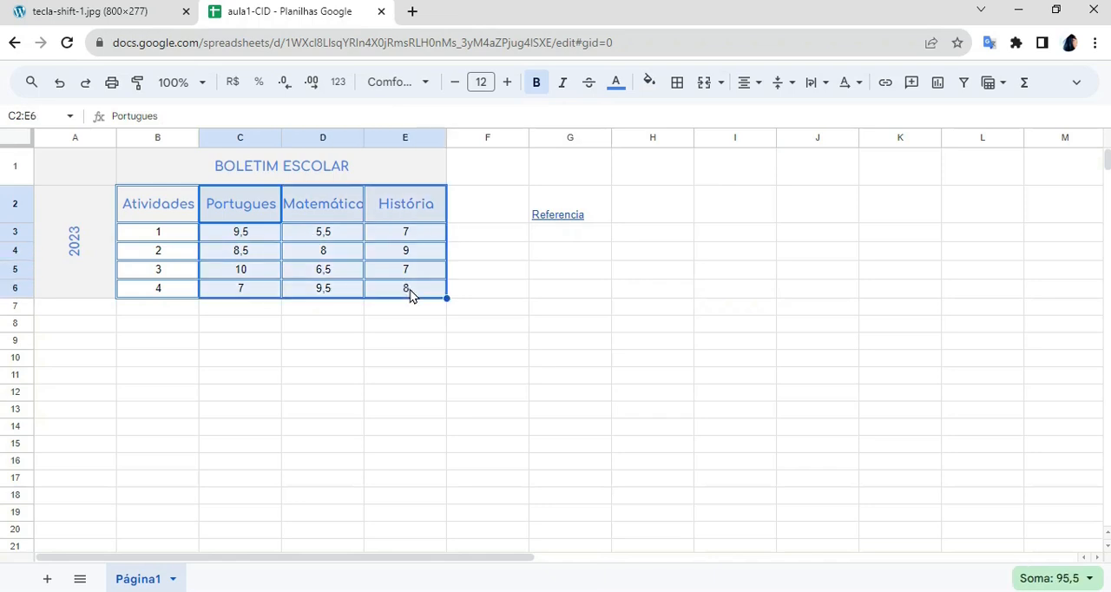
# - Insert a column chart from the range C2:E6 and place it beside the grades table, over columns F to L
pyautogui.click(938, 83)
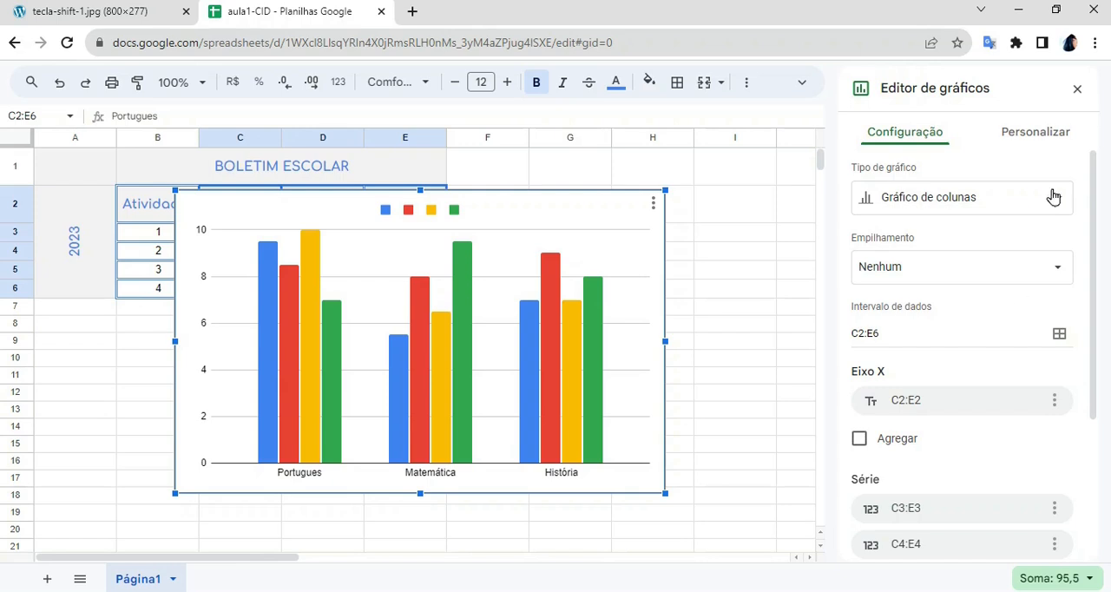
pyautogui.click(1077, 91)
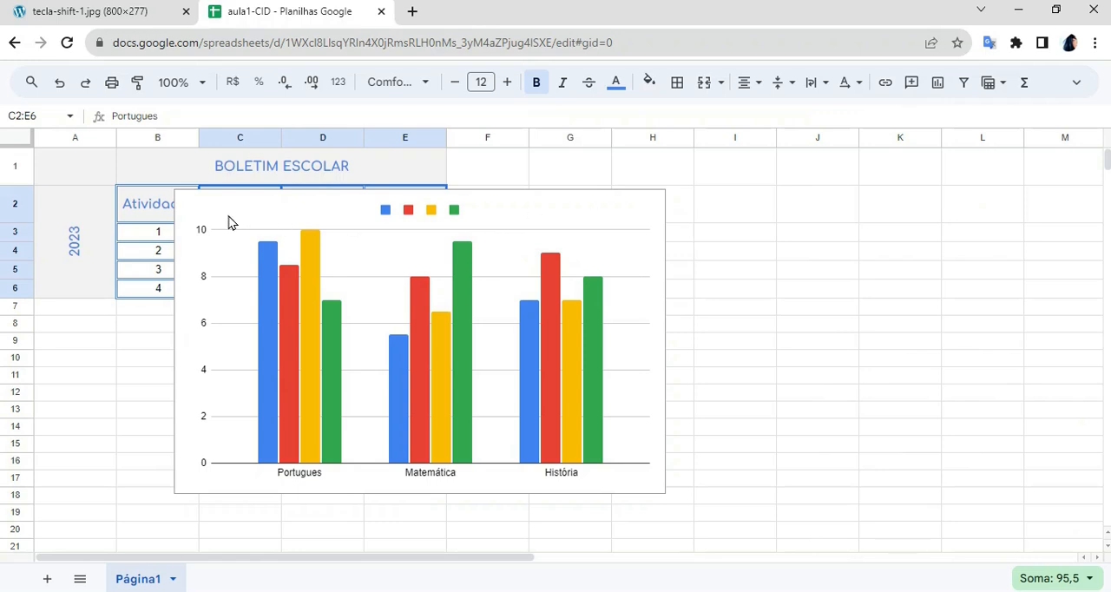
pyautogui.click(469, 225)
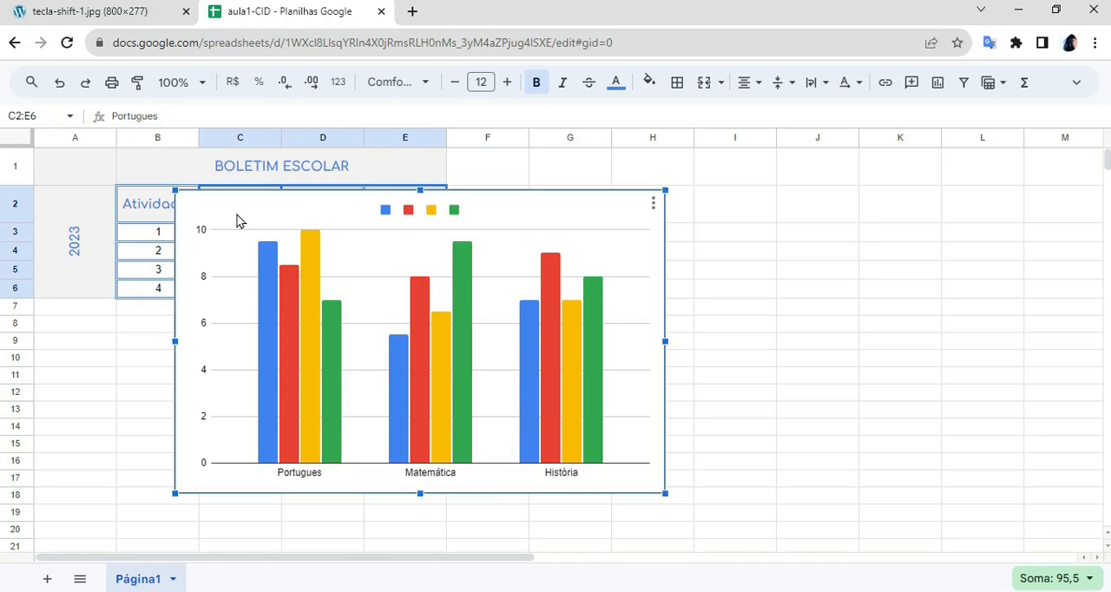
pyautogui.moveTo(235, 218); pyautogui.dragTo(580, 200)
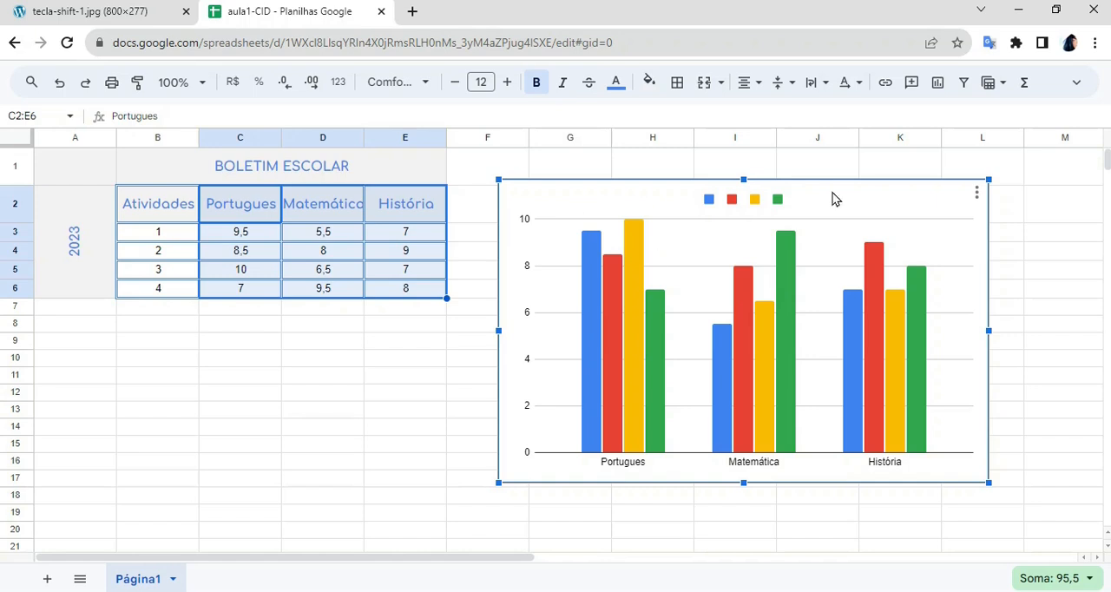
# - Set the chart's title to "Boletim Escolar"
pyautogui.rightClick(681, 245)
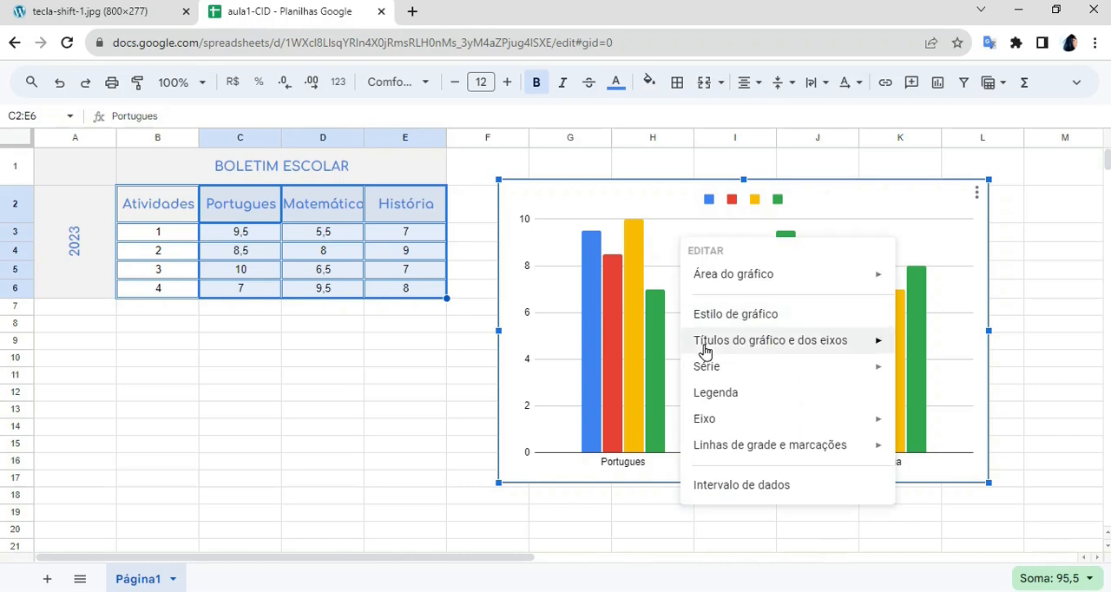
pyautogui.moveTo(820, 347)
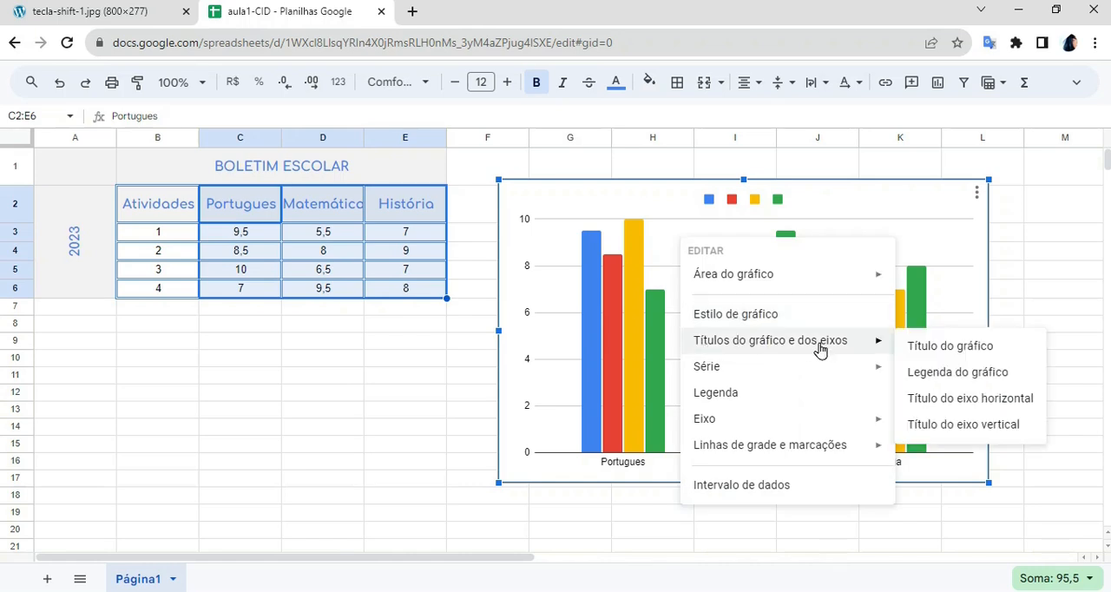
pyautogui.click(949, 351)
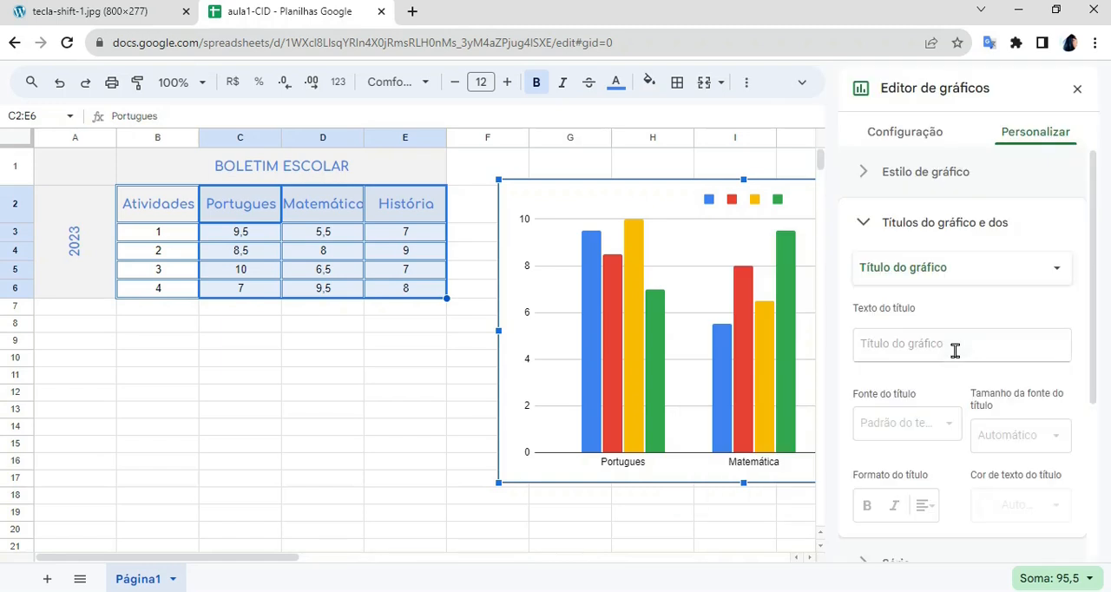
pyautogui.click(937, 347)
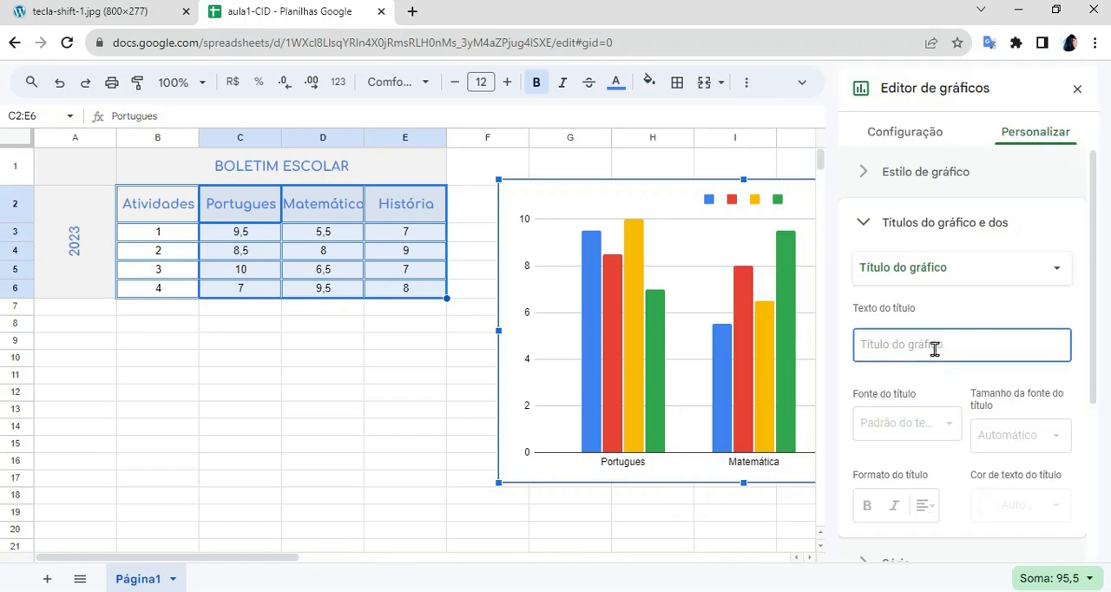
pyautogui.write('Boletim ')
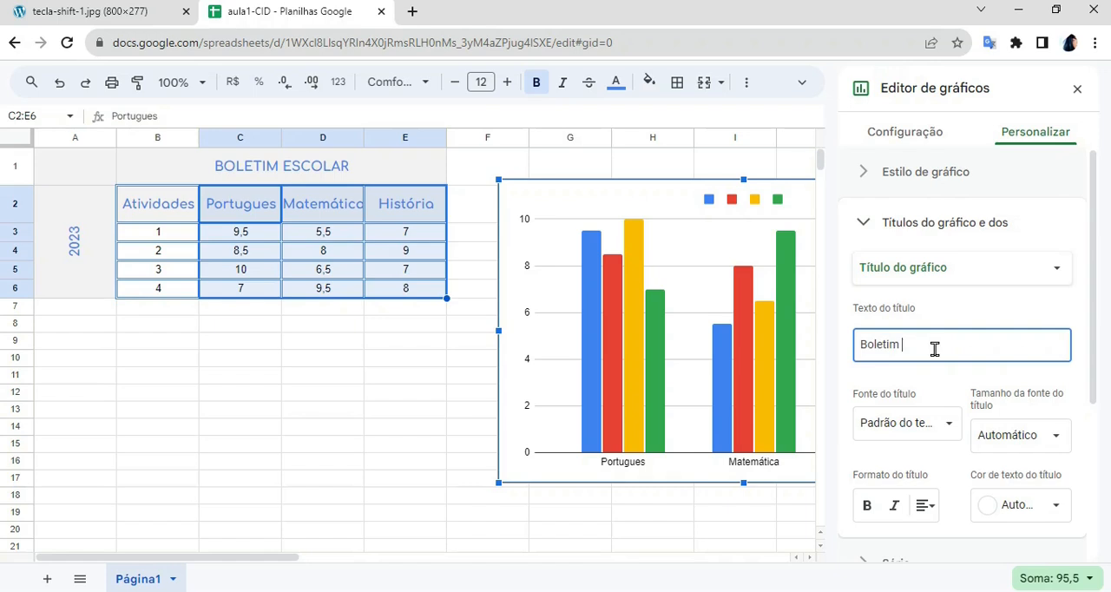
pyautogui.write('Escolar')
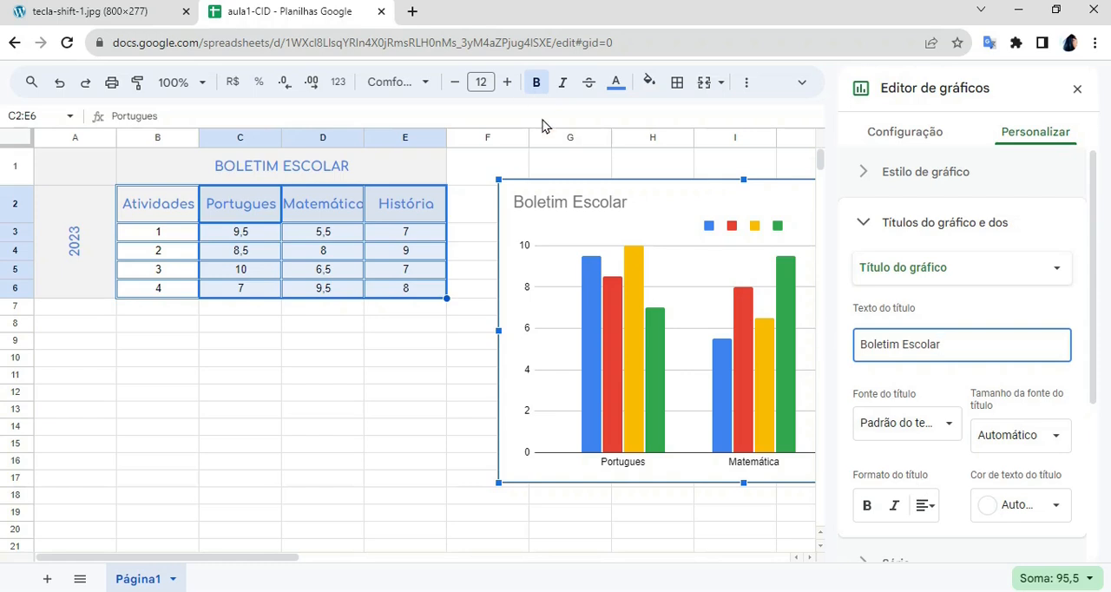
# - Format the chart title as bold, centred and black
pyautogui.click(866, 508)
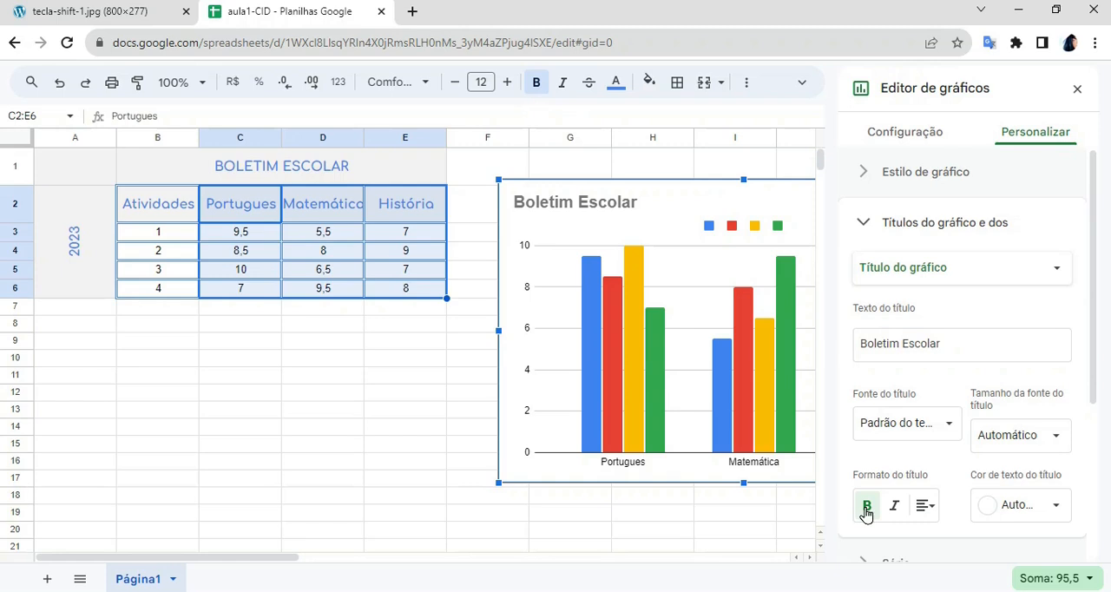
pyautogui.click(925, 513)
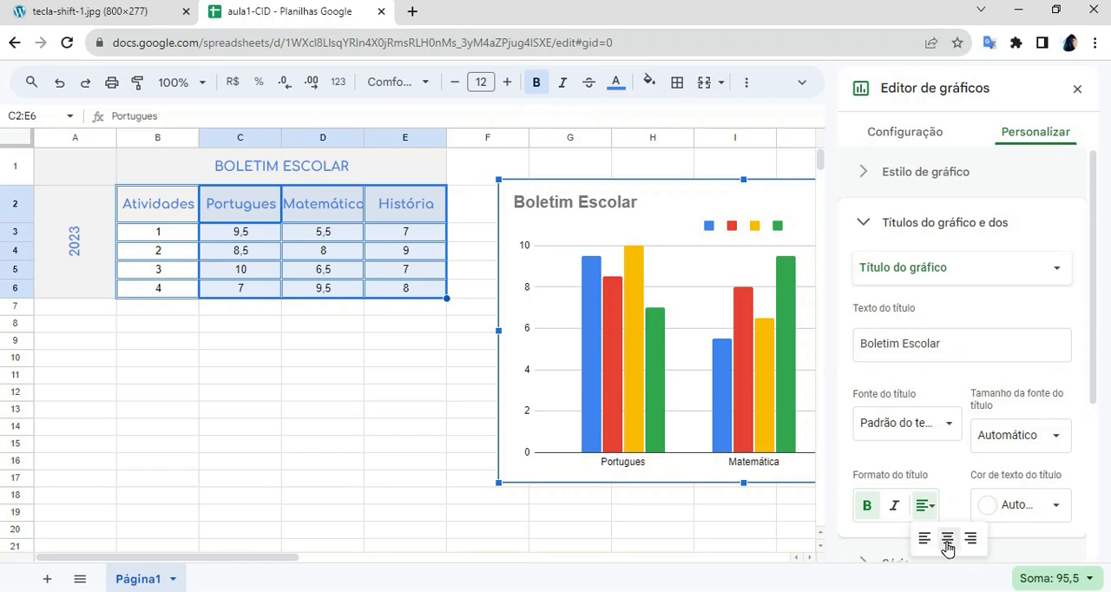
pyautogui.click(946, 538)
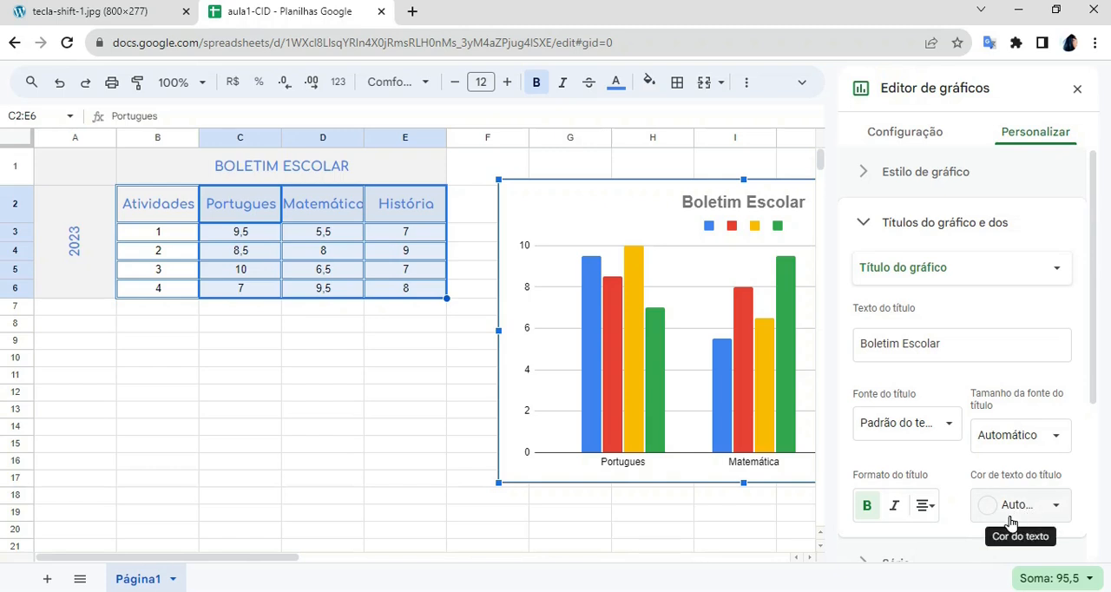
pyautogui.click(1057, 516)
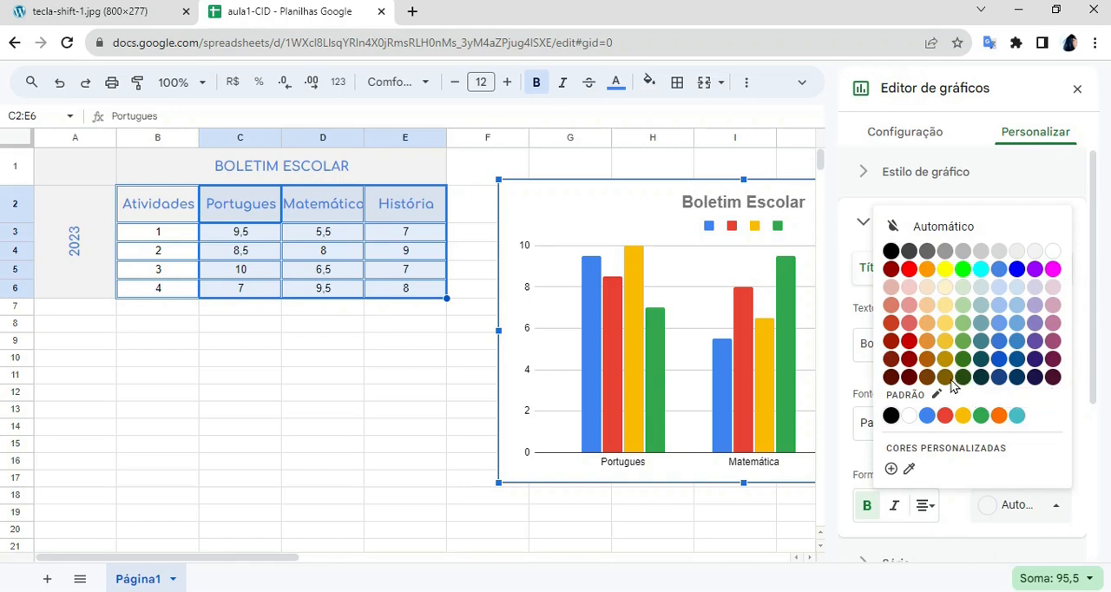
pyautogui.click(889, 252)
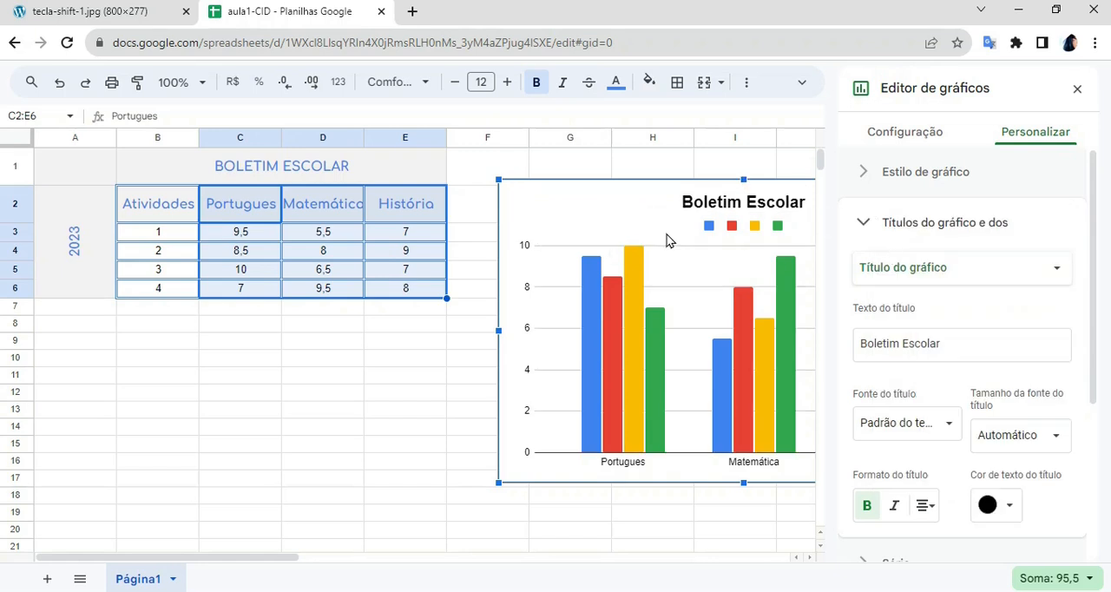
# - Shift the chart over the grades table so it is fully in view and add the vertical axis title "Notas de 0 a 10"
pyautogui.moveTo(667, 237); pyautogui.dragTo(330, 241)
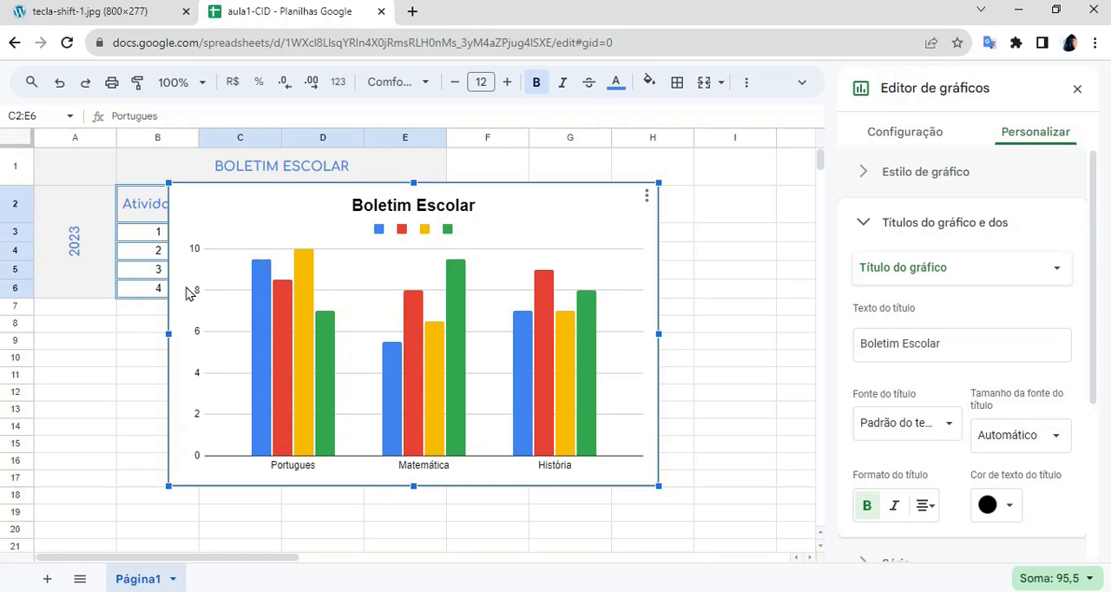
pyautogui.rightClick(356, 273)
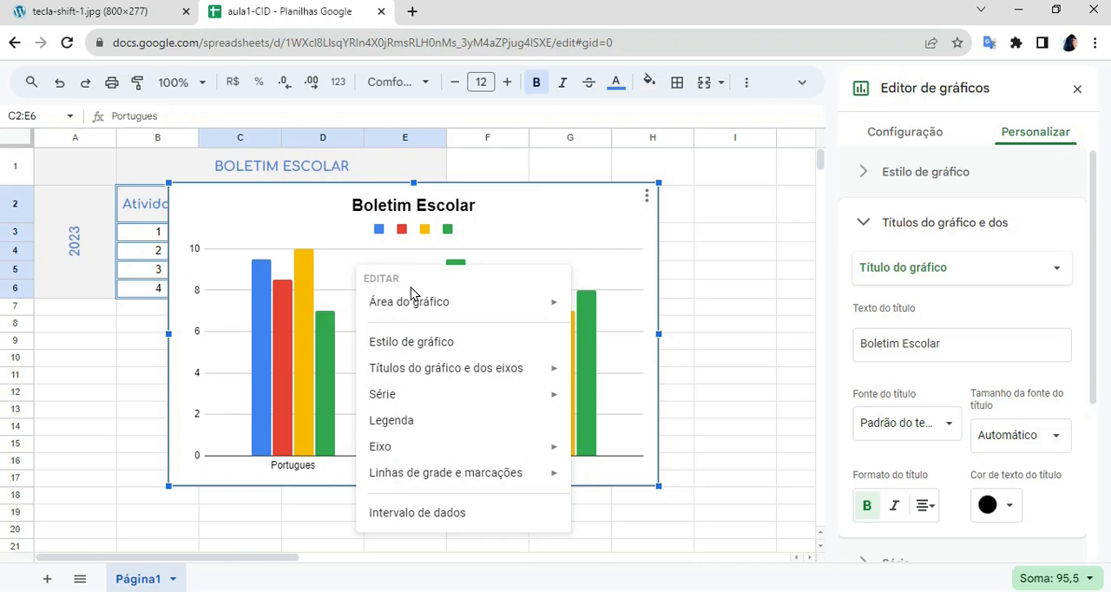
pyautogui.moveTo(464, 382)
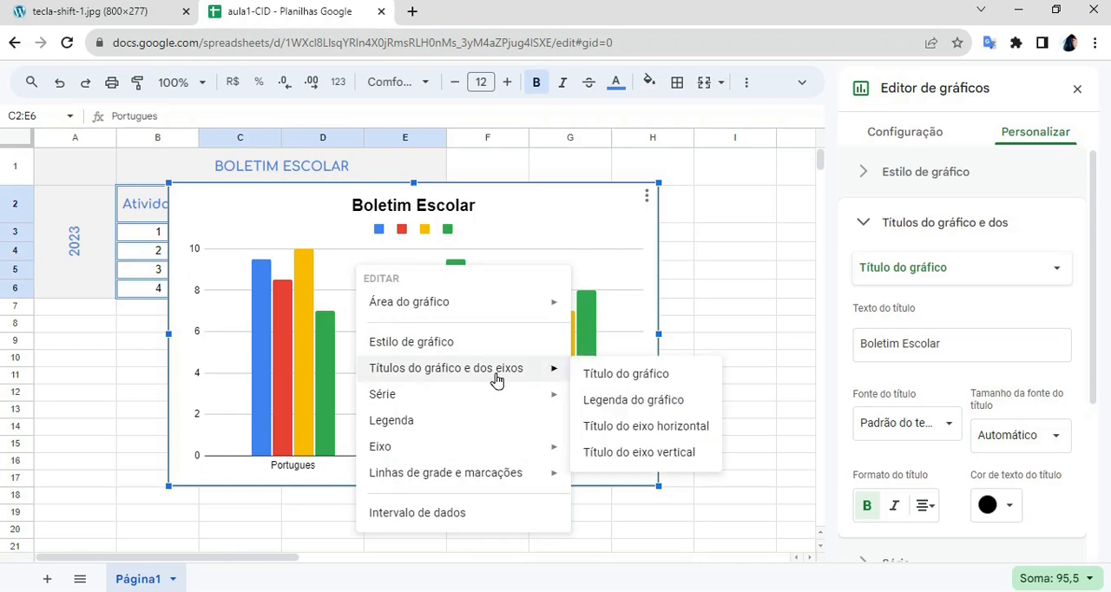
pyautogui.click(643, 452)
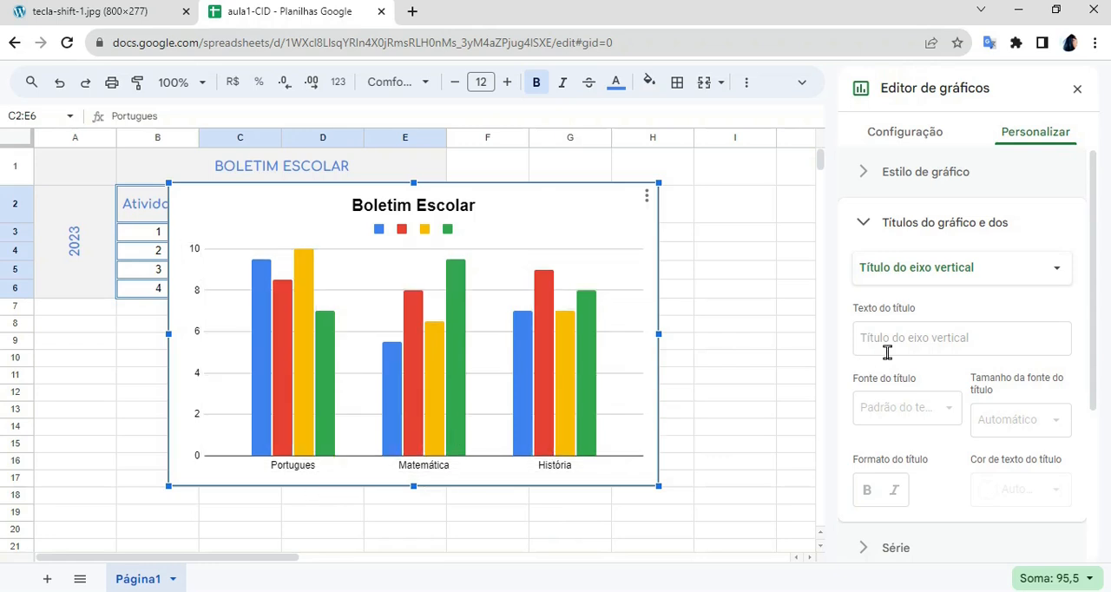
pyautogui.click(943, 339)
pyautogui.write('Notas de 0 a 10')
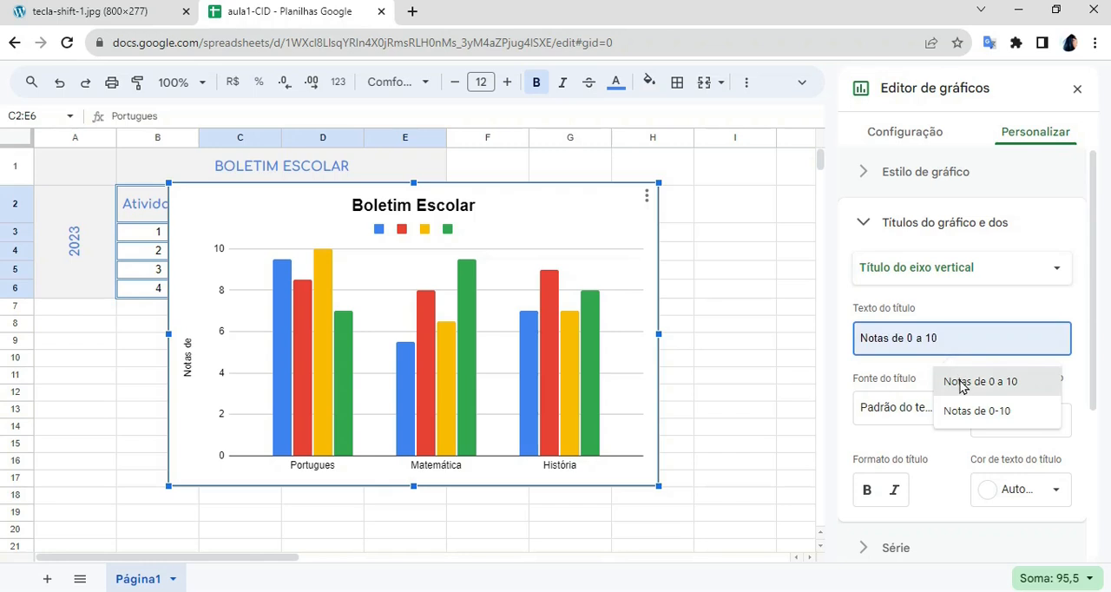
pyautogui.click(961, 381)
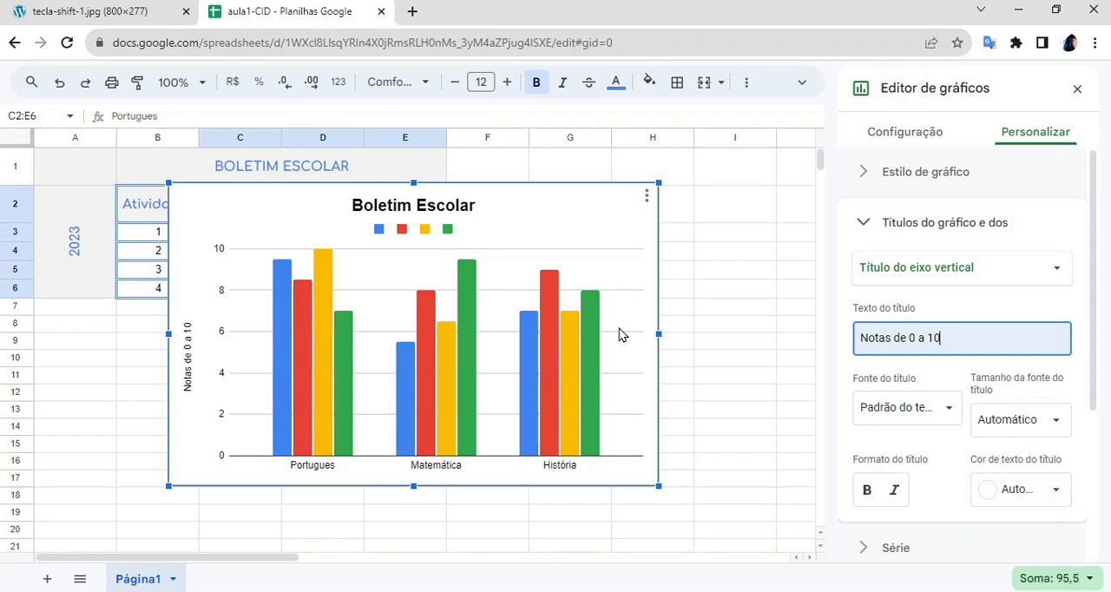
# - Add the horizontal axis title "Disciplinas" in bold and close the chart editor
pyautogui.rightClick(374, 282)
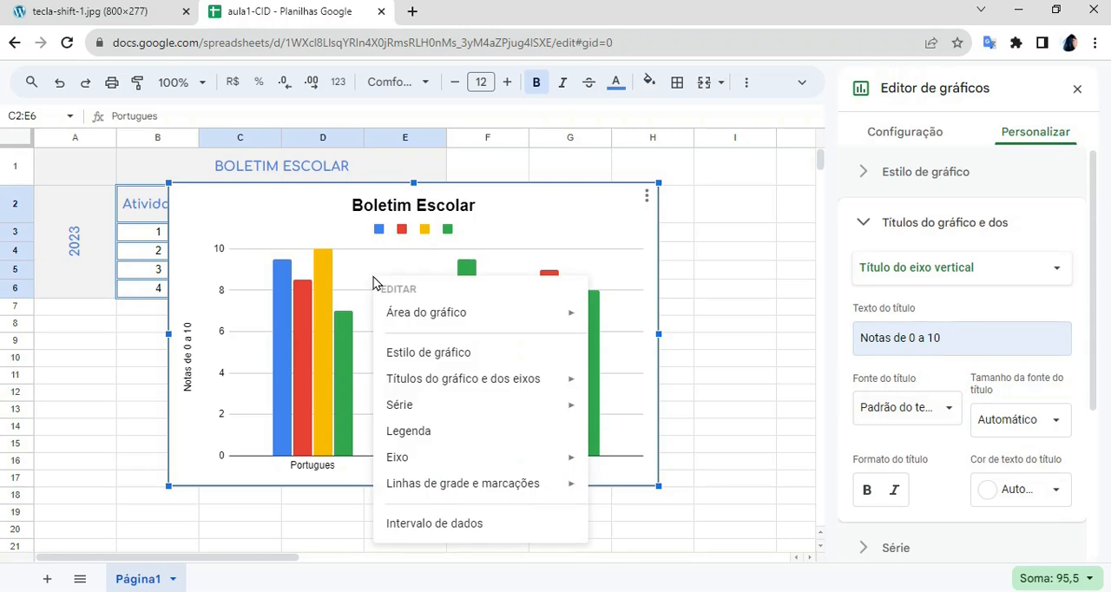
pyautogui.moveTo(431, 393)
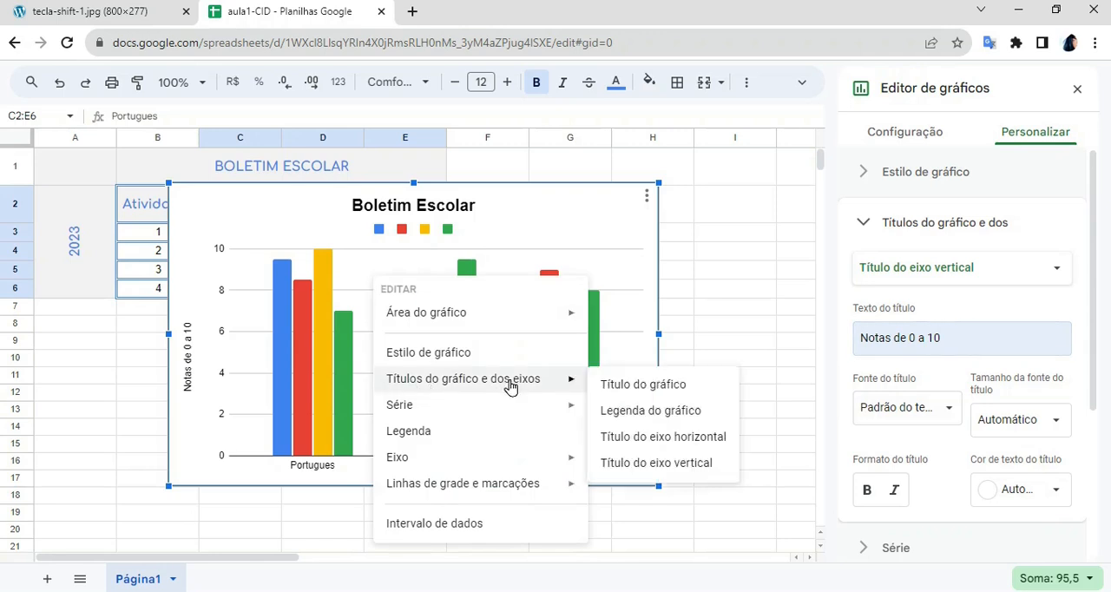
pyautogui.click(647, 437)
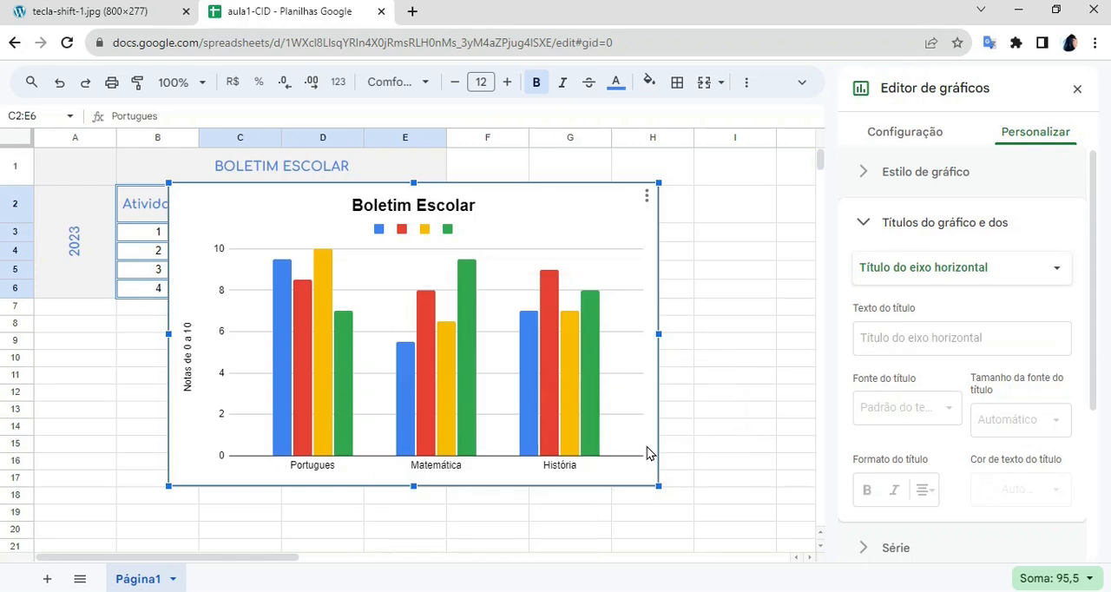
pyautogui.click(896, 344)
pyautogui.click(896, 345)
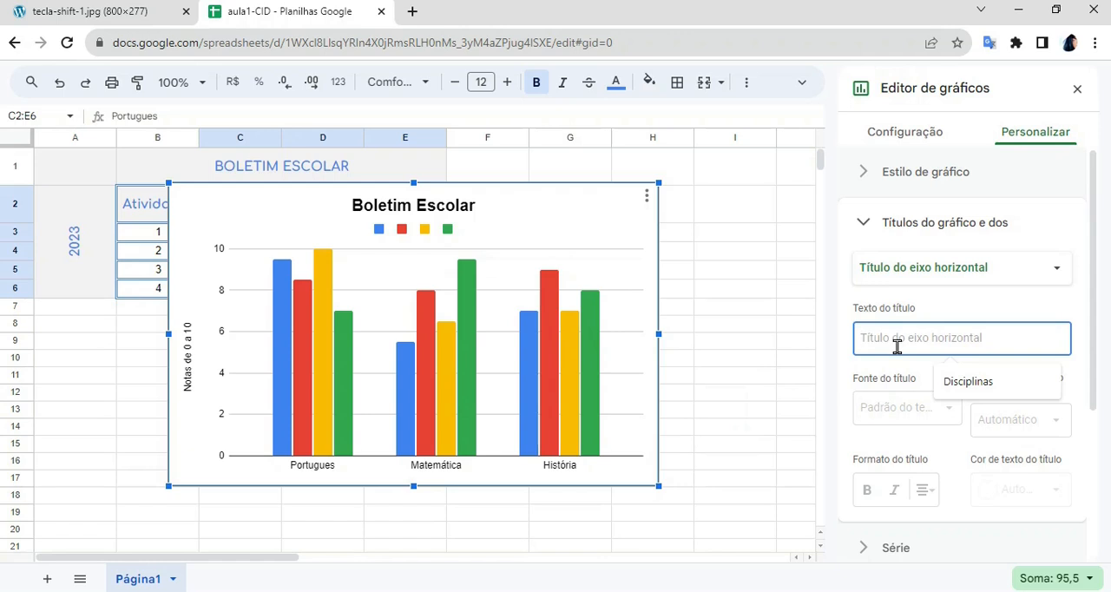
pyautogui.click(995, 389)
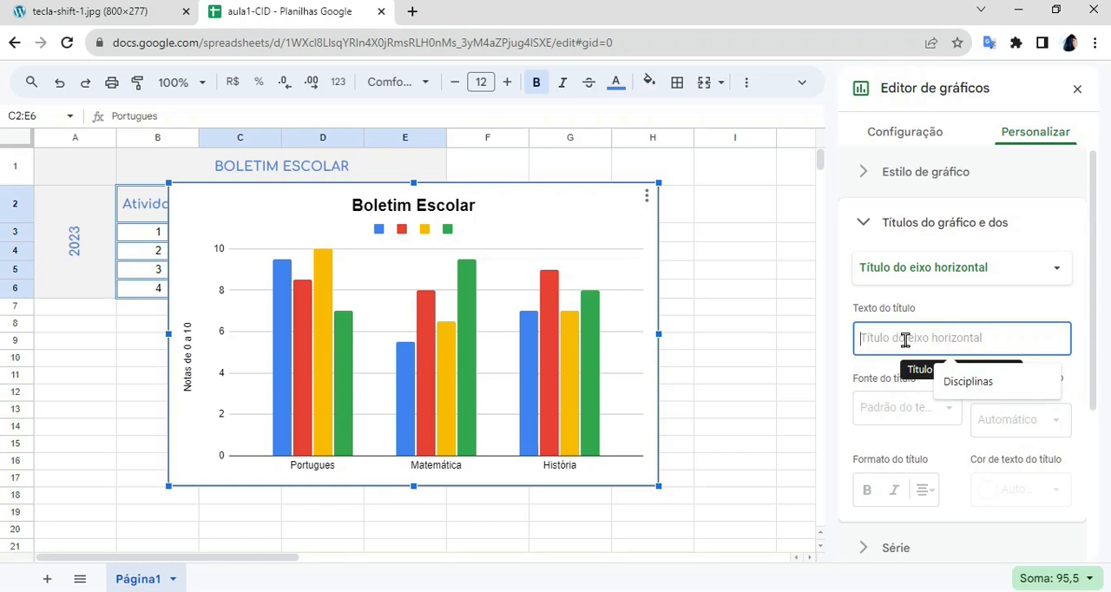
pyautogui.click(979, 389)
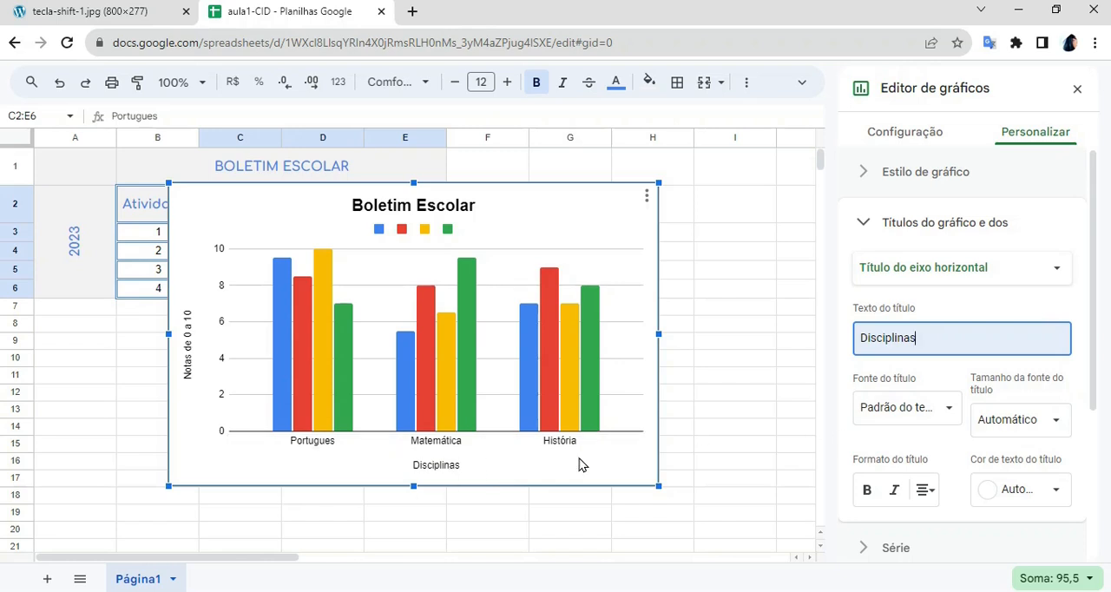
pyautogui.click(875, 493)
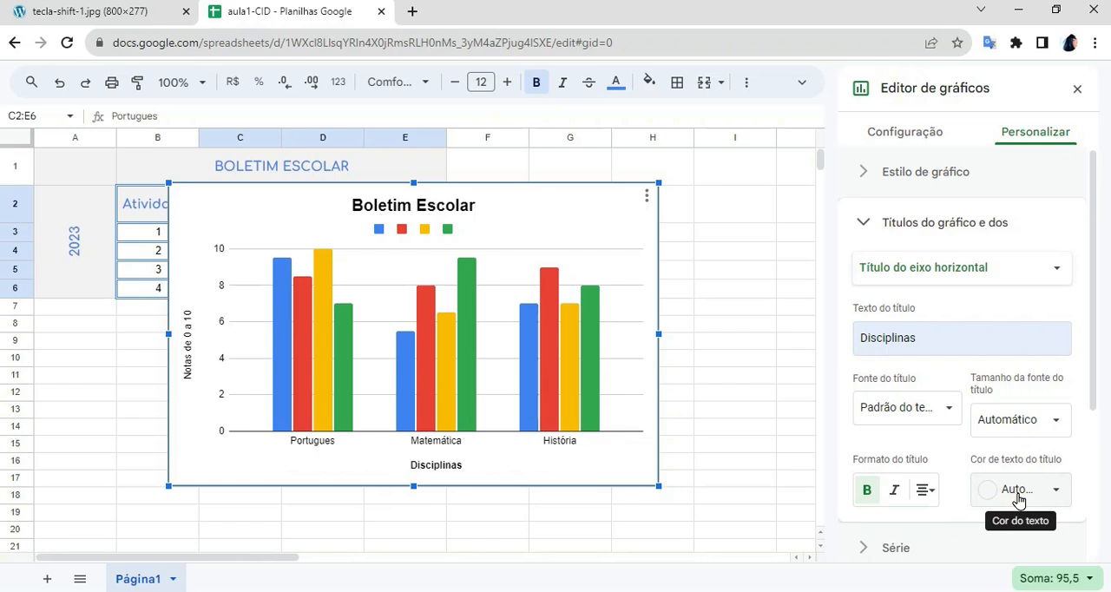
pyautogui.click(1078, 90)
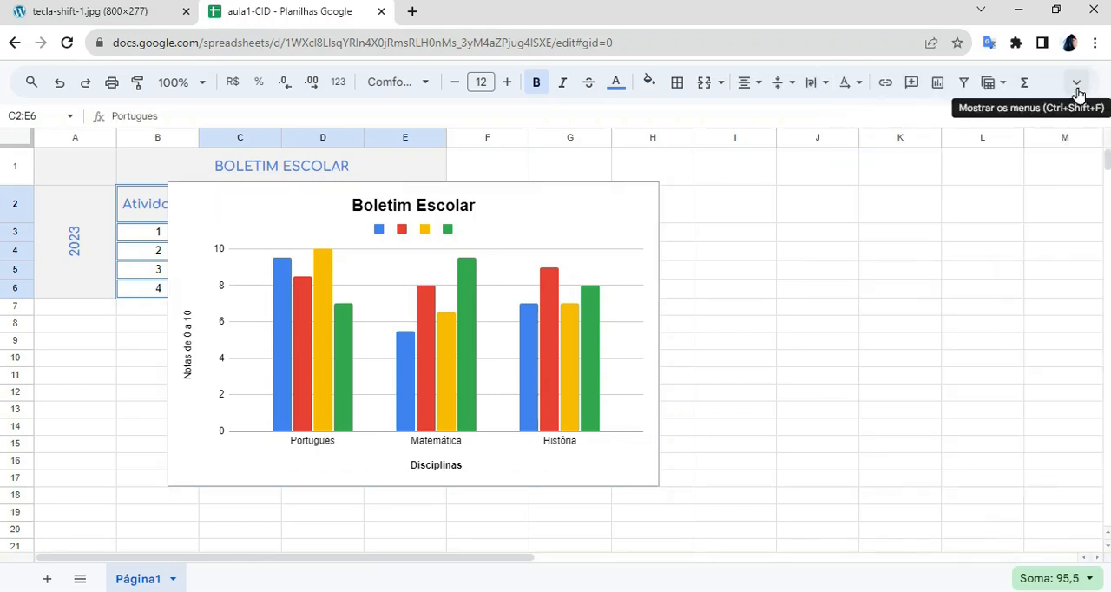
# - Move the finished chart beside the grades table, over columns F to K, and delete it
pyautogui.click(620, 217)
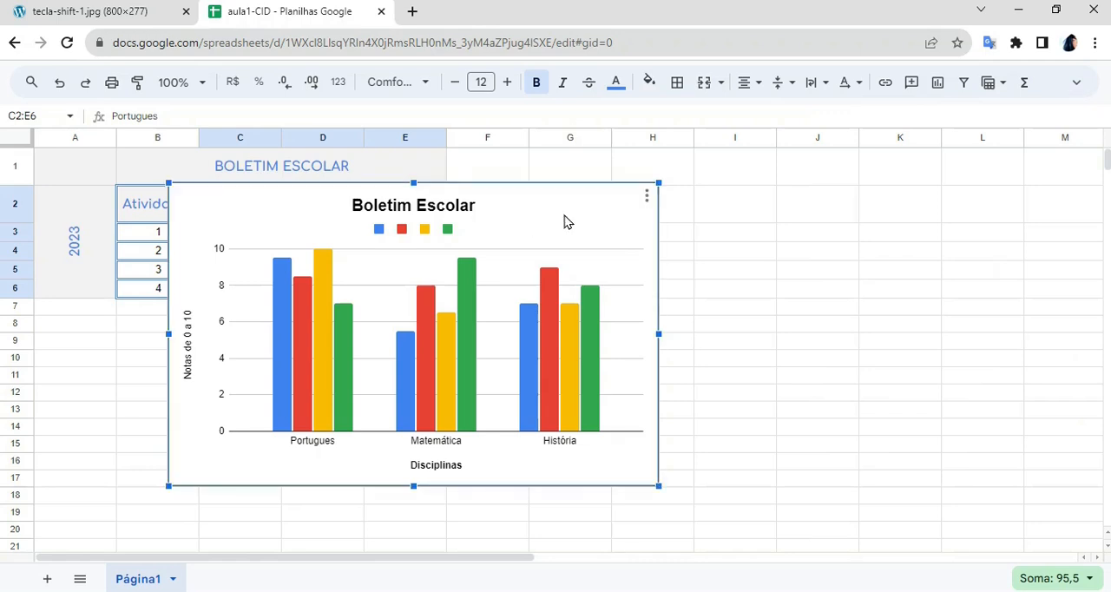
pyautogui.moveTo(833, 201); pyautogui.dragTo(945, 179)
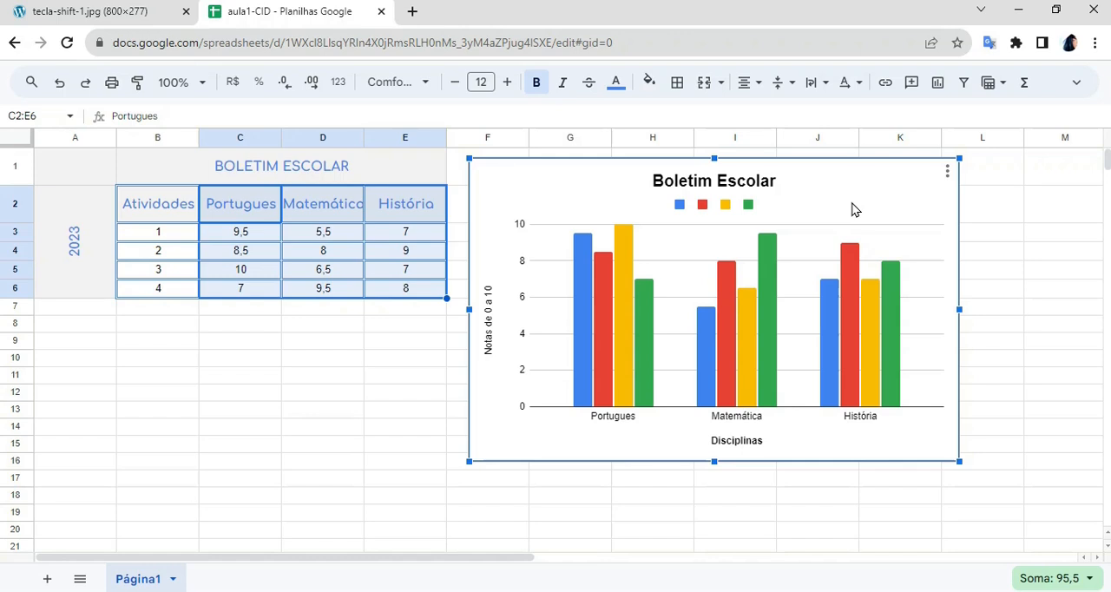
pyautogui.click(946, 172)
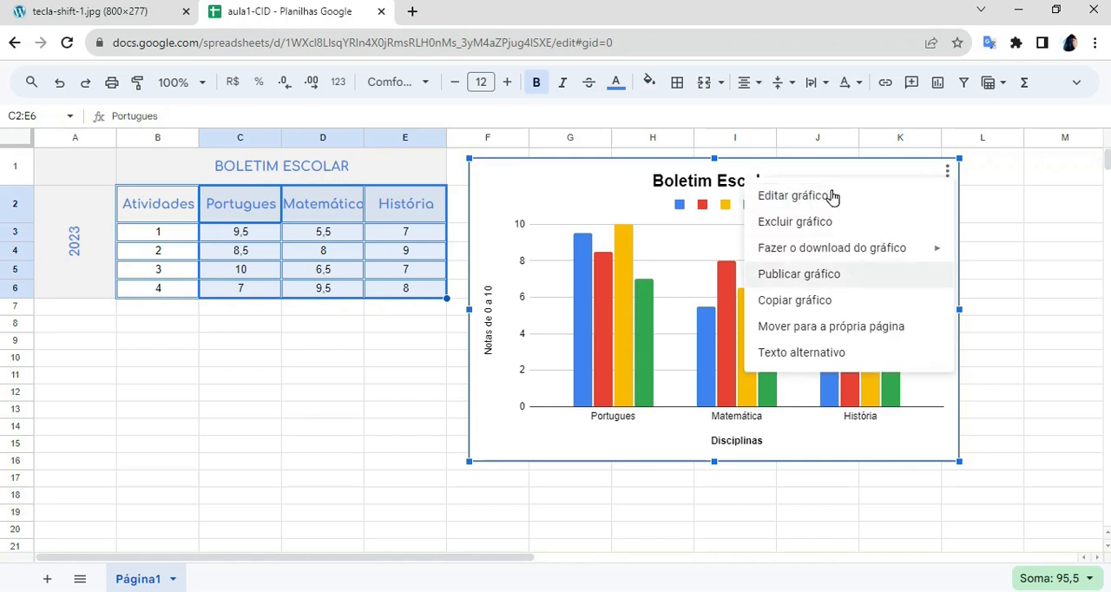
pyautogui.click(871, 229)
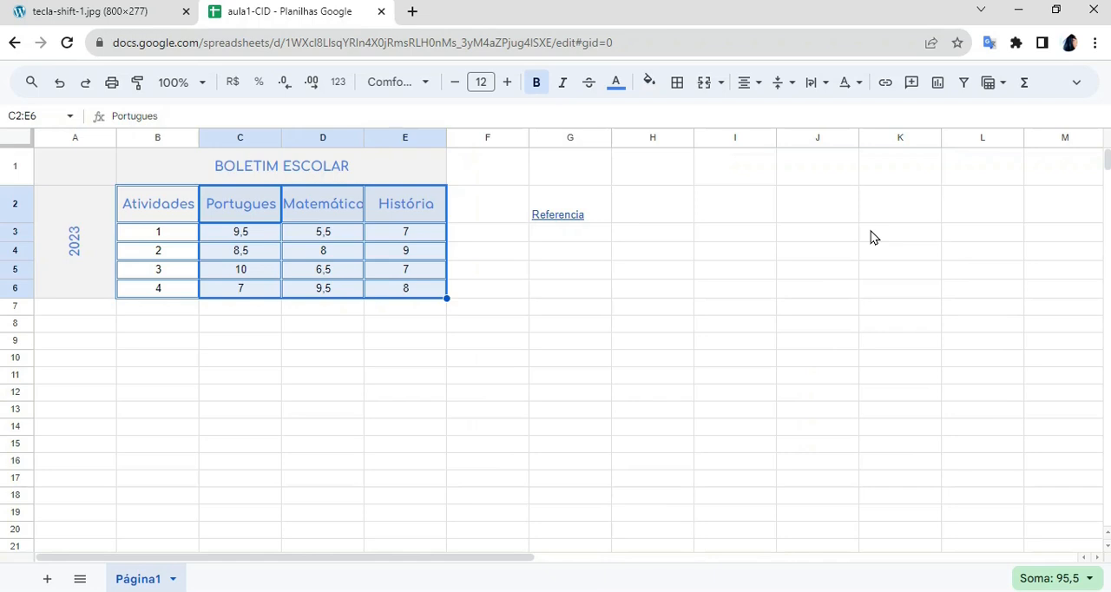
# - Create a filter on the grades range C2:E6 and sort the Portugues column from A to Z
pyautogui.click(873, 236)
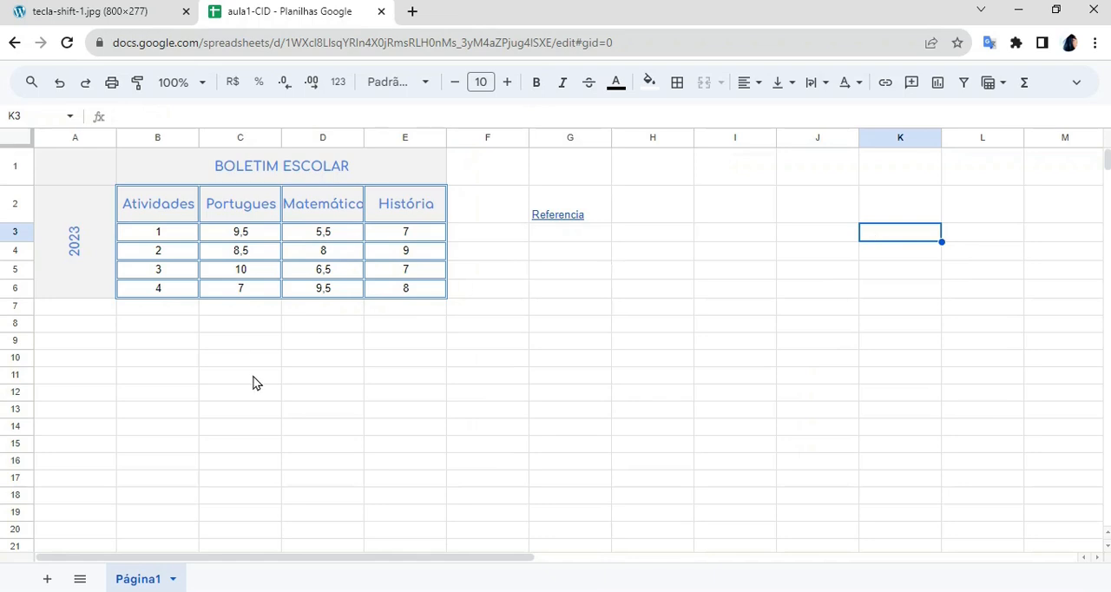
pyautogui.click(217, 208)
pyautogui.moveTo(395, 207); pyautogui.dragTo(412, 295)
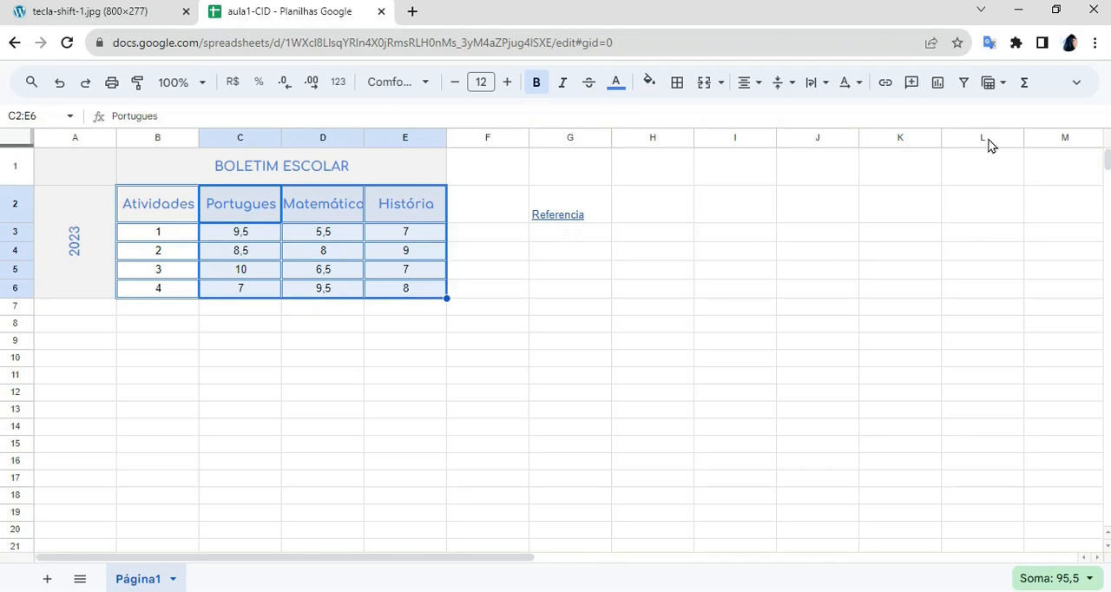
pyautogui.click(965, 83)
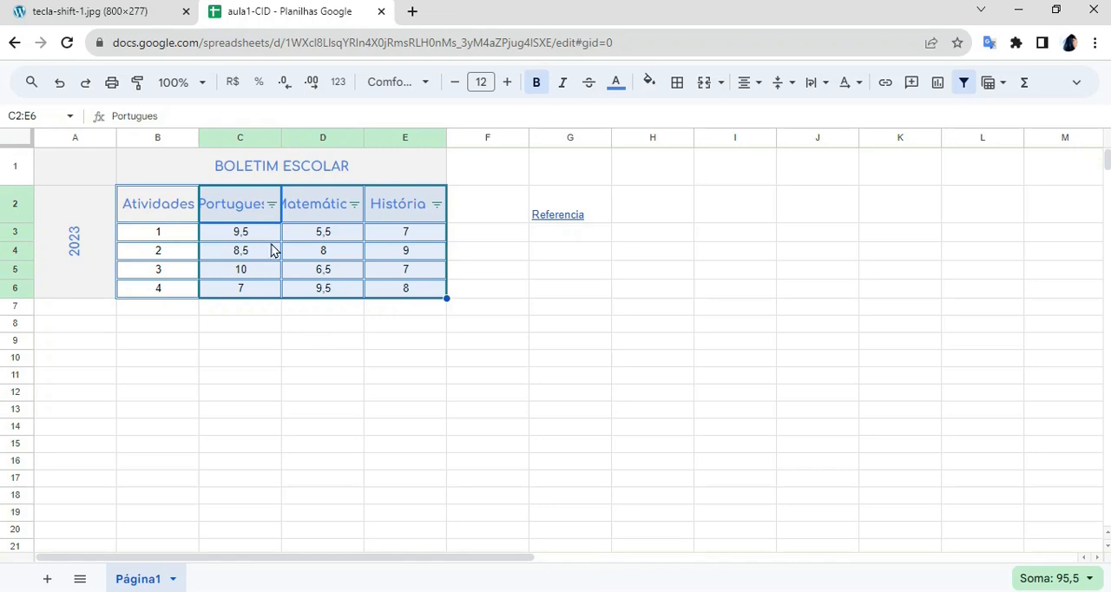
pyautogui.click(509, 328)
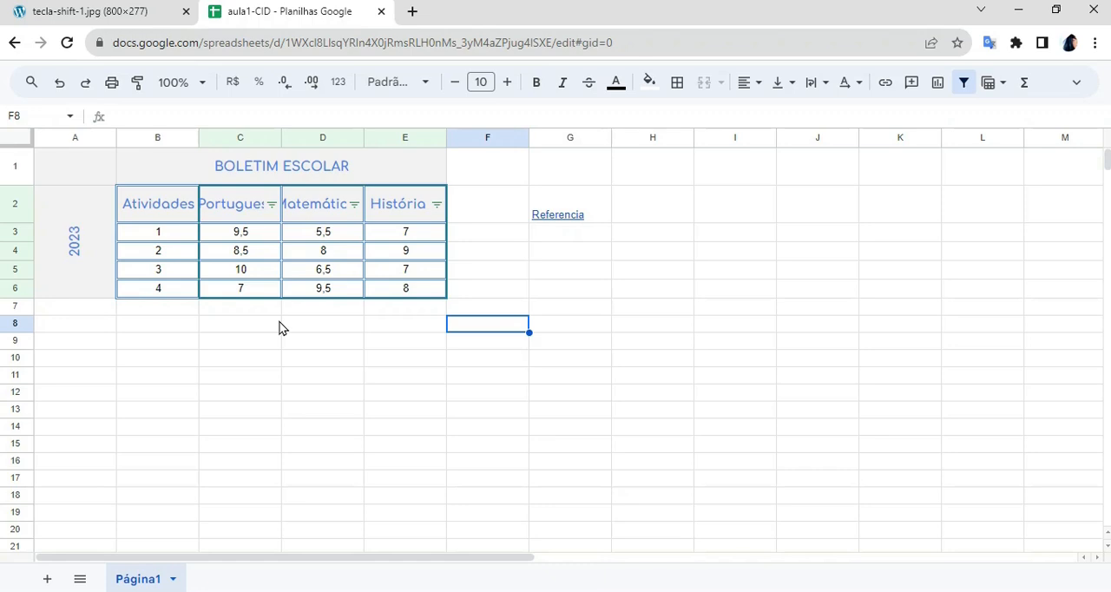
pyautogui.click(272, 205)
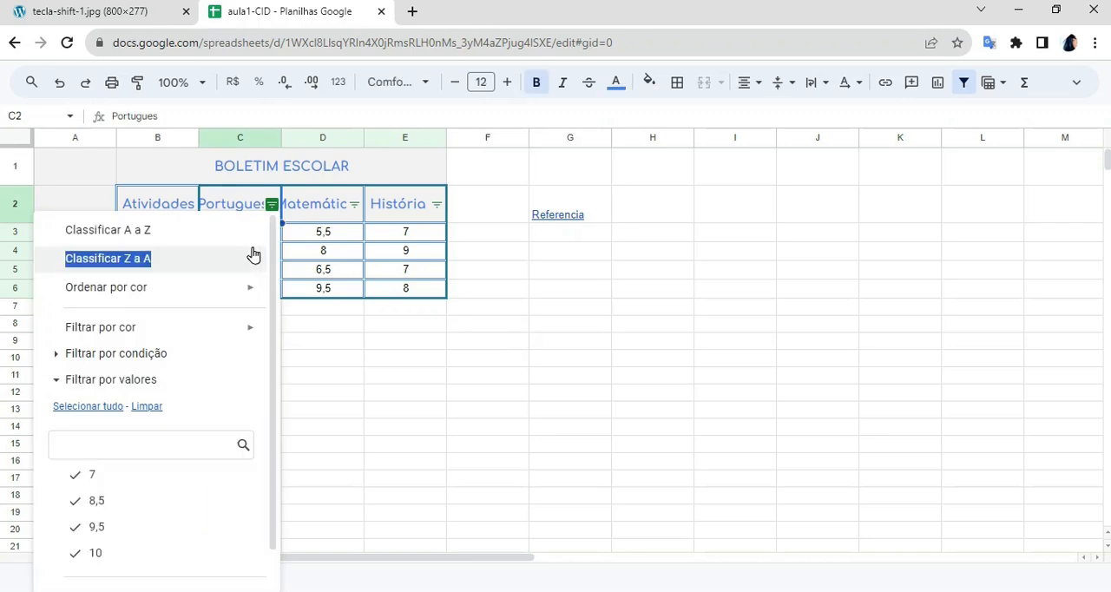
pyautogui.click(223, 231)
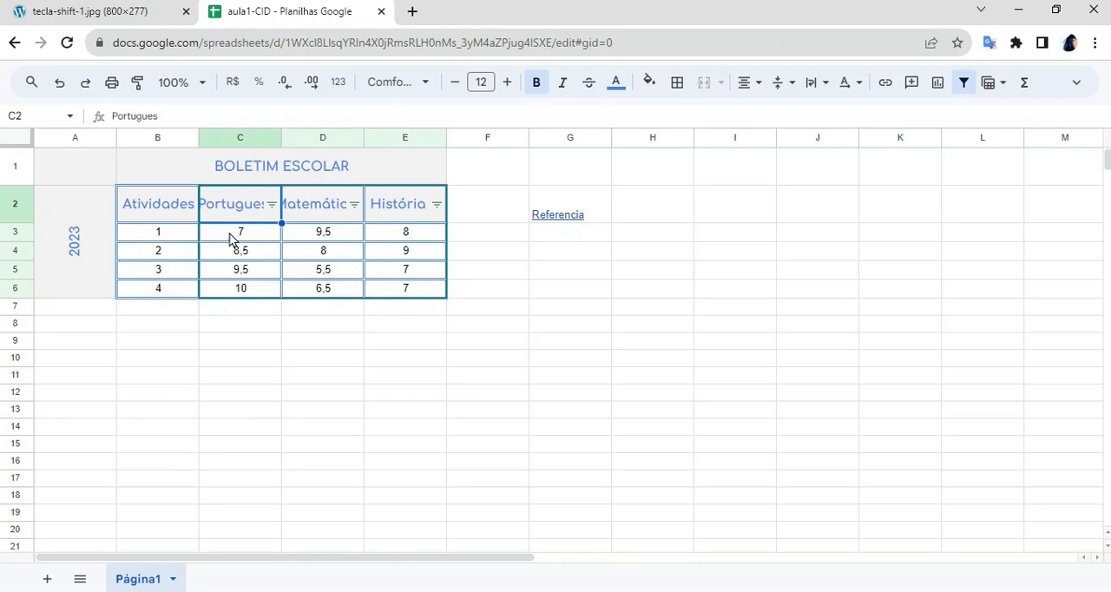
# - Filter the Portugues column by values so only the rows with grade 10 are shown
pyautogui.click(272, 206)
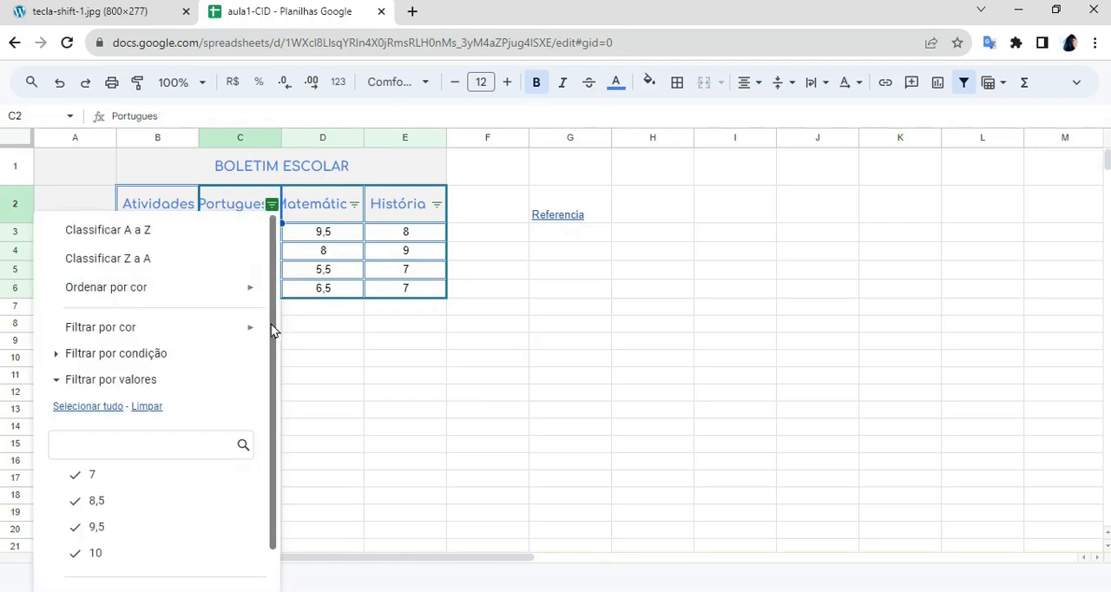
pyautogui.scroll(-2, 271, 334)
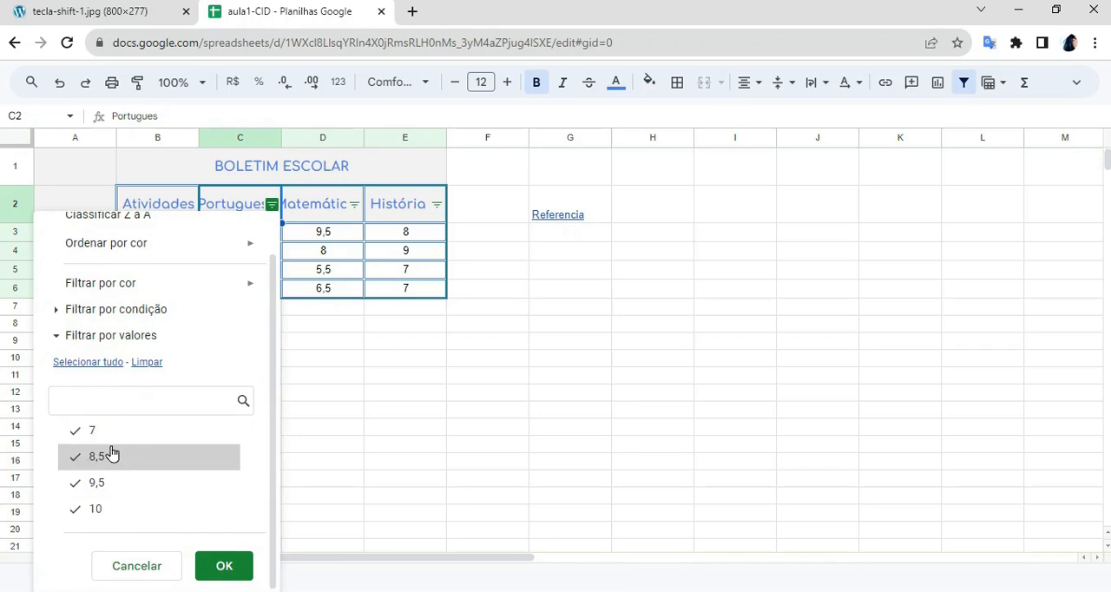
pyautogui.click(149, 364)
pyautogui.click(126, 506)
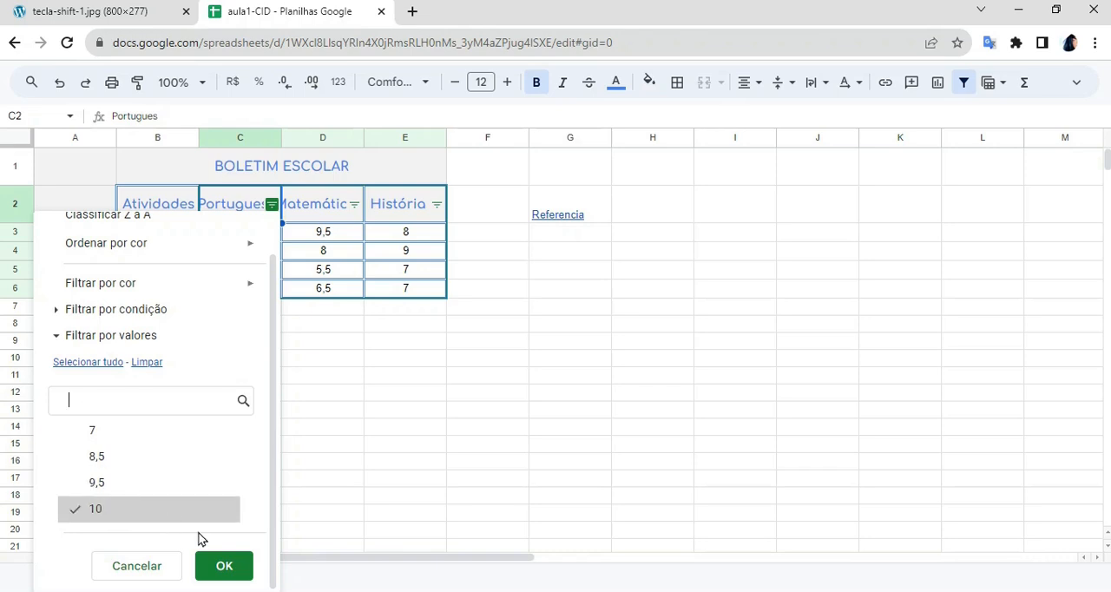
pyautogui.click(230, 565)
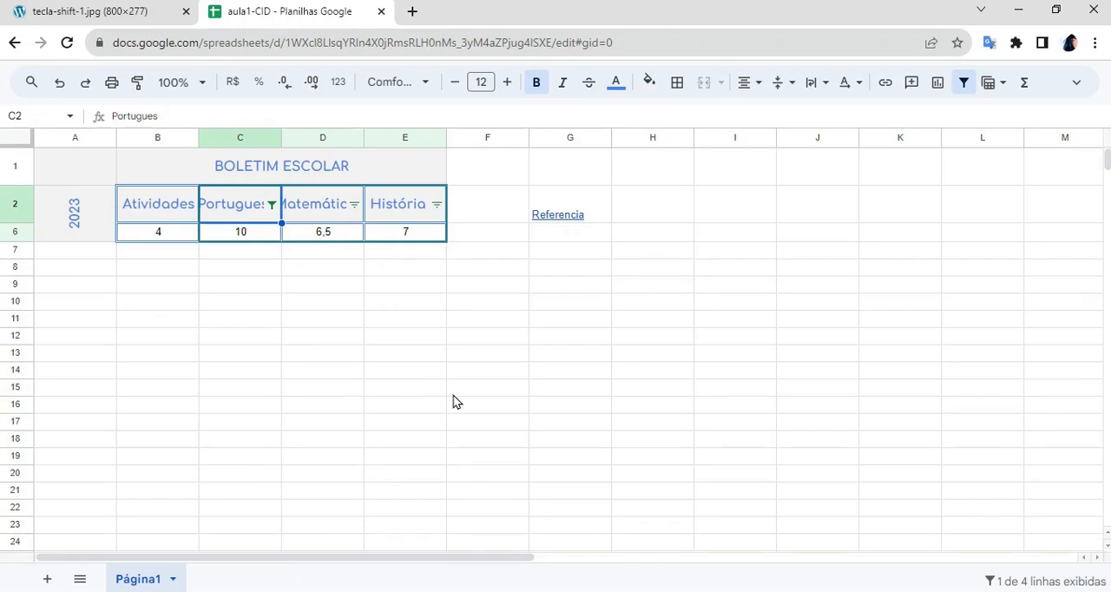
pyautogui.click(503, 377)
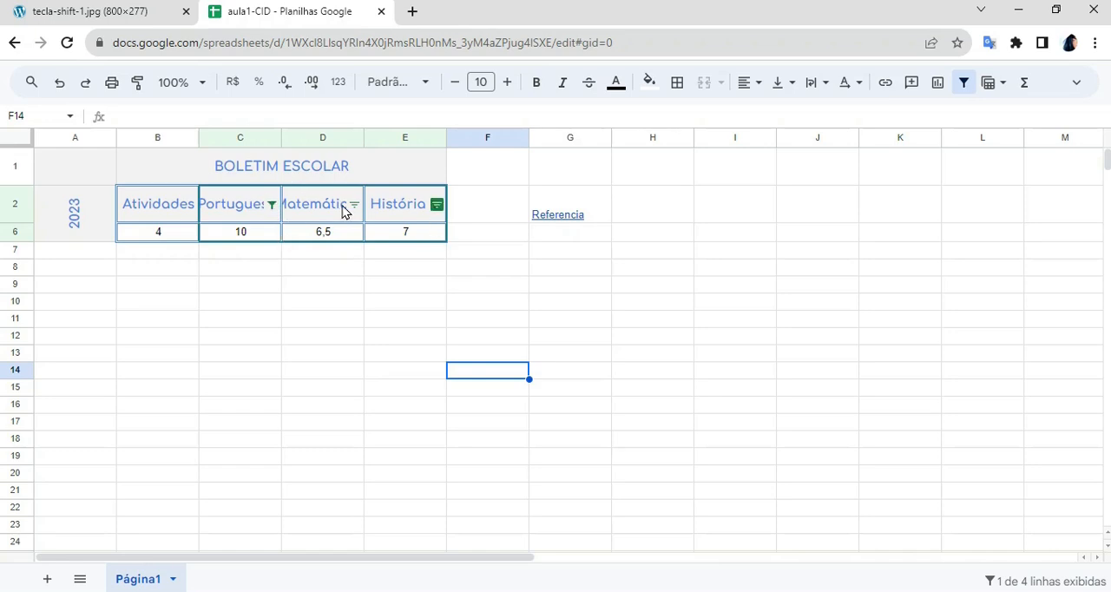
# - Select all values again in the Portugues column filter to bring back every row of the table
pyautogui.click(436, 207)
pyautogui.click(273, 205)
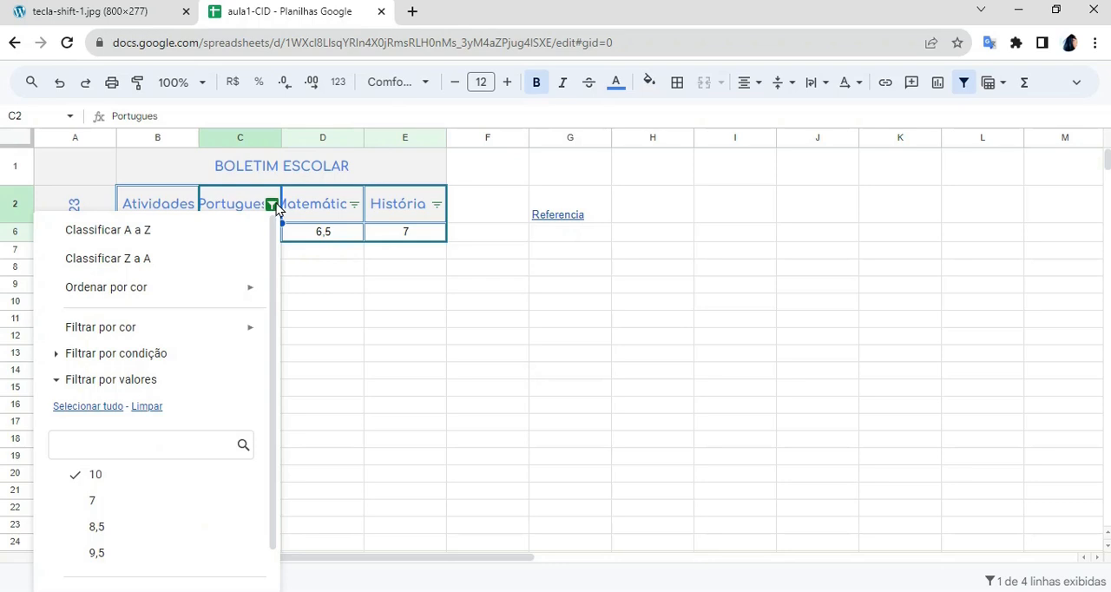
pyautogui.click(274, 205)
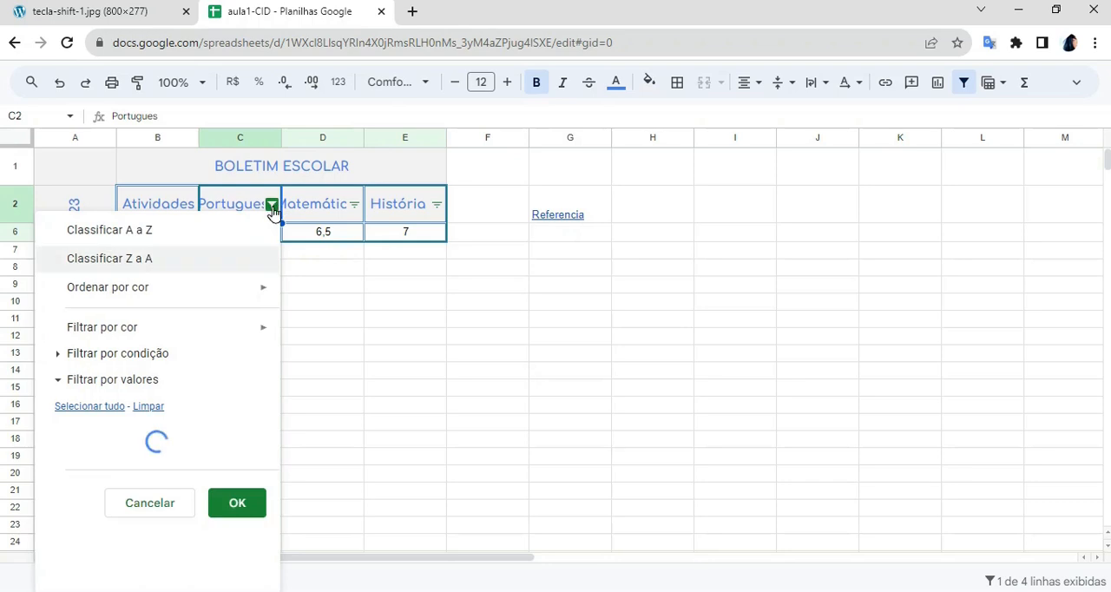
pyautogui.click(107, 413)
pyautogui.scroll(-1, 269, 428)
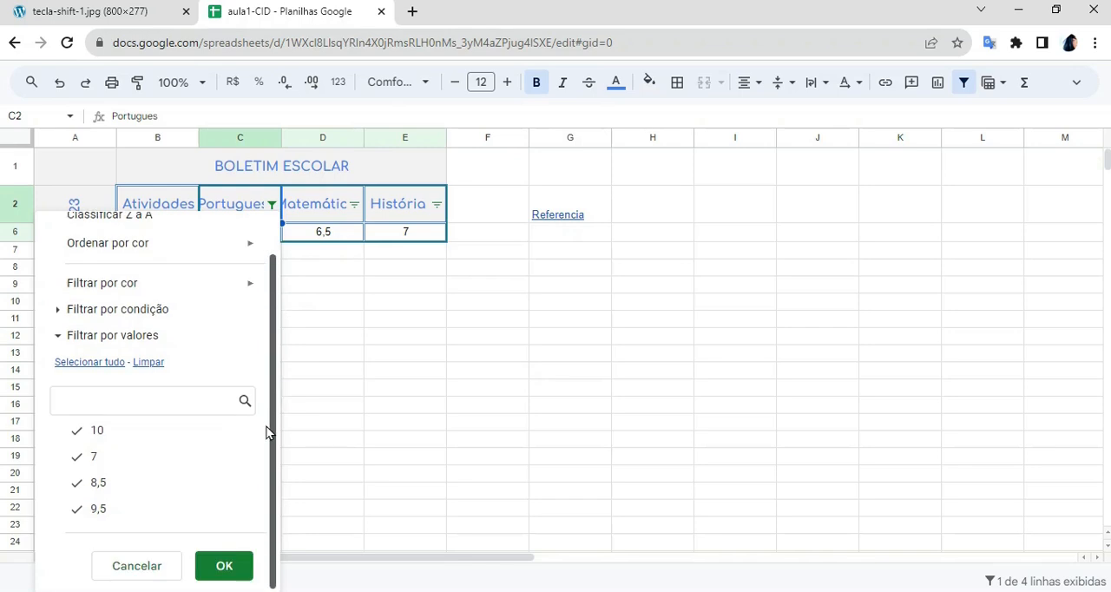
pyautogui.click(227, 567)
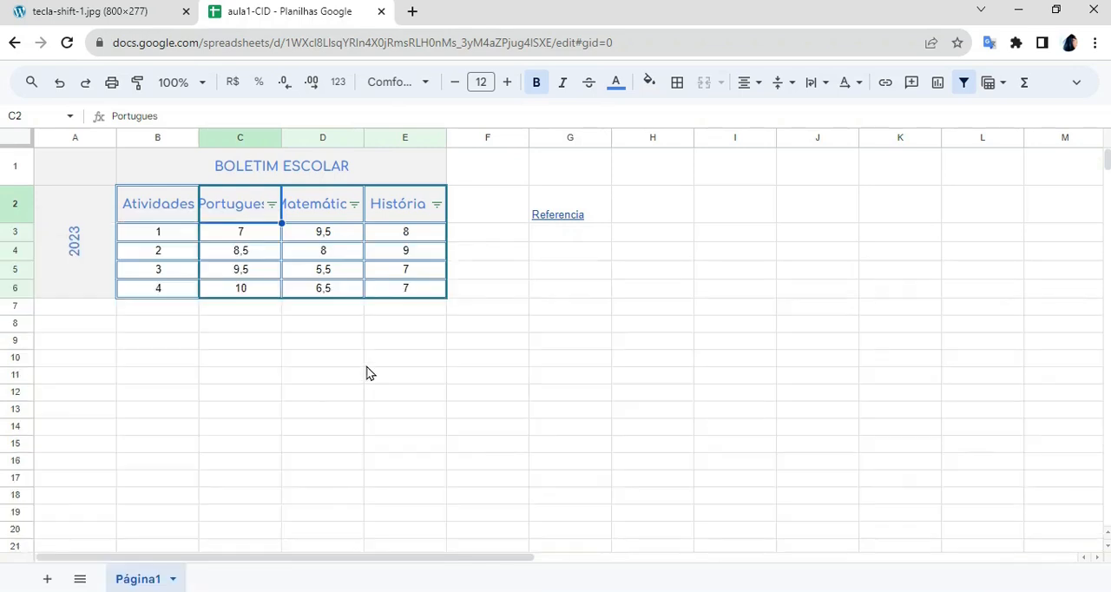
pyautogui.click(366, 365)
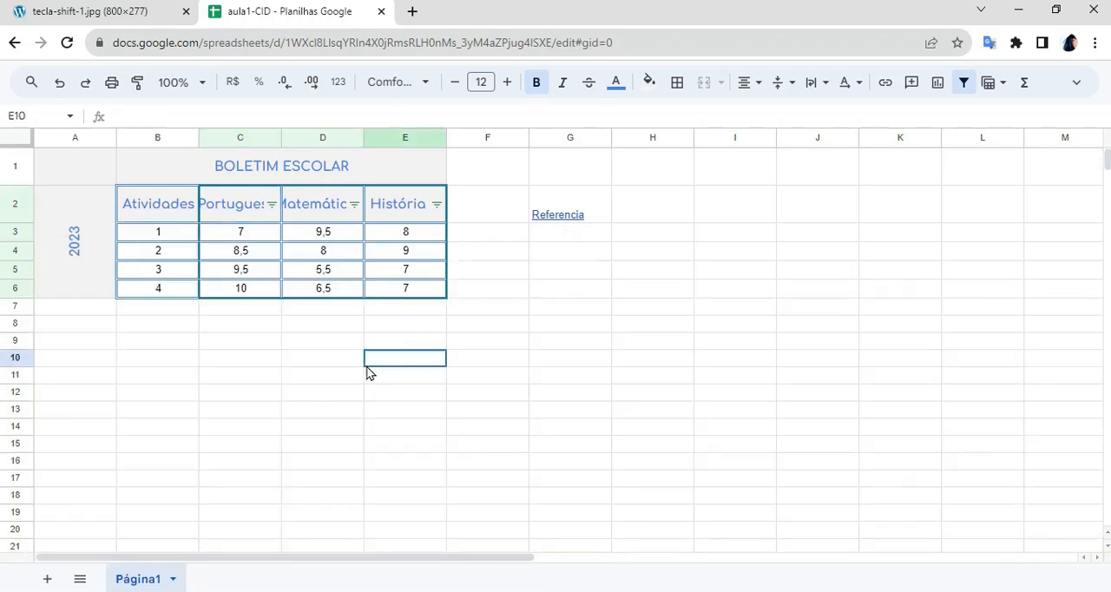
pyautogui.click(549, 328)
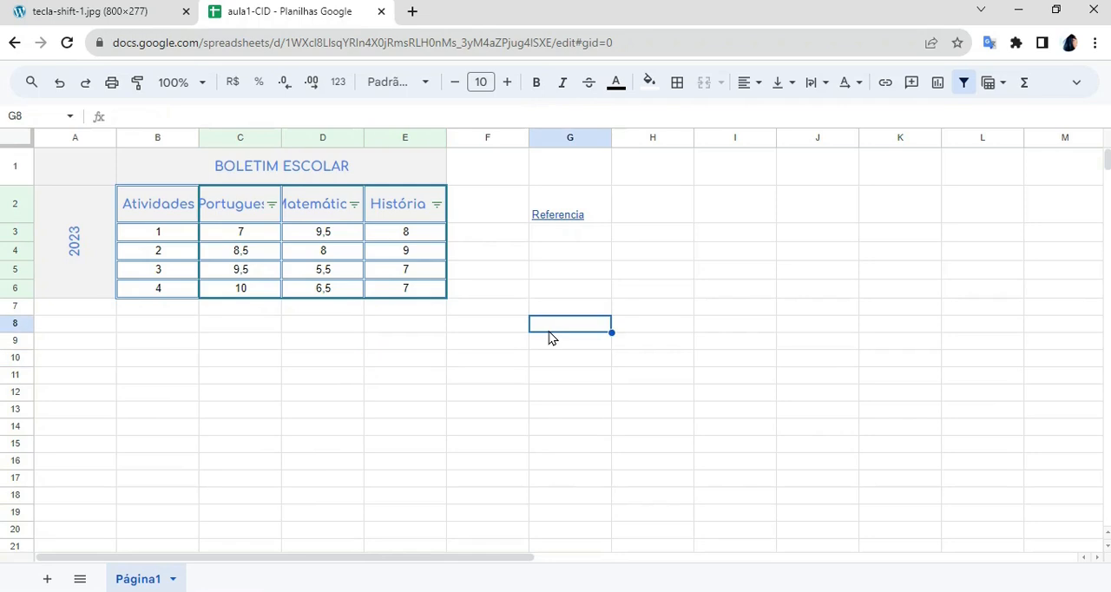
# - Filter the História column by values so only the rows with grade 8 are shown
pyautogui.click(437, 207)
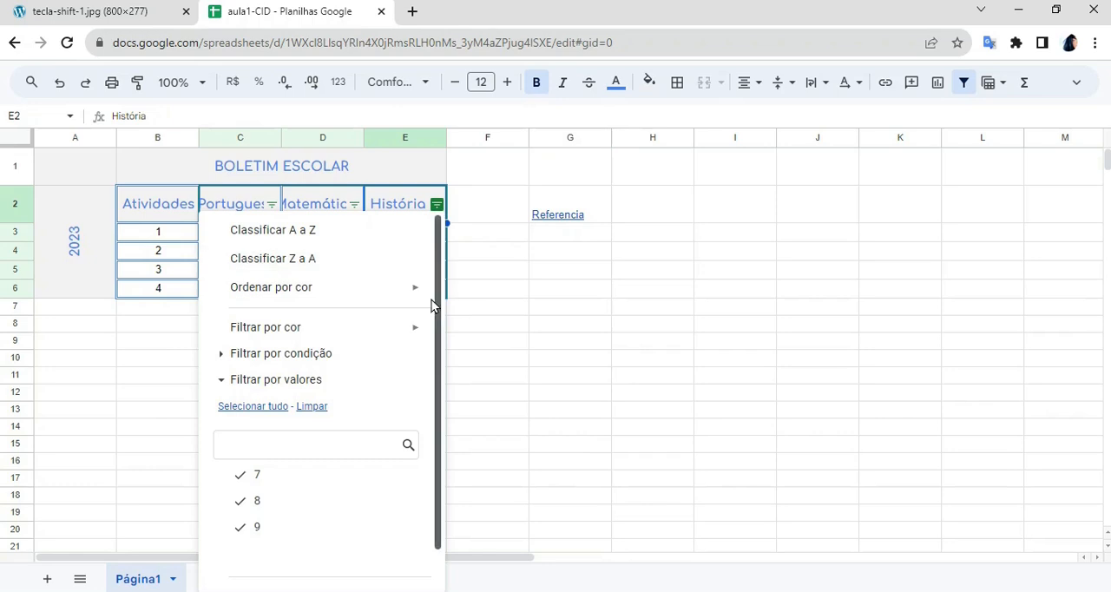
pyautogui.moveTo(437, 277); pyautogui.dragTo(425, 366)
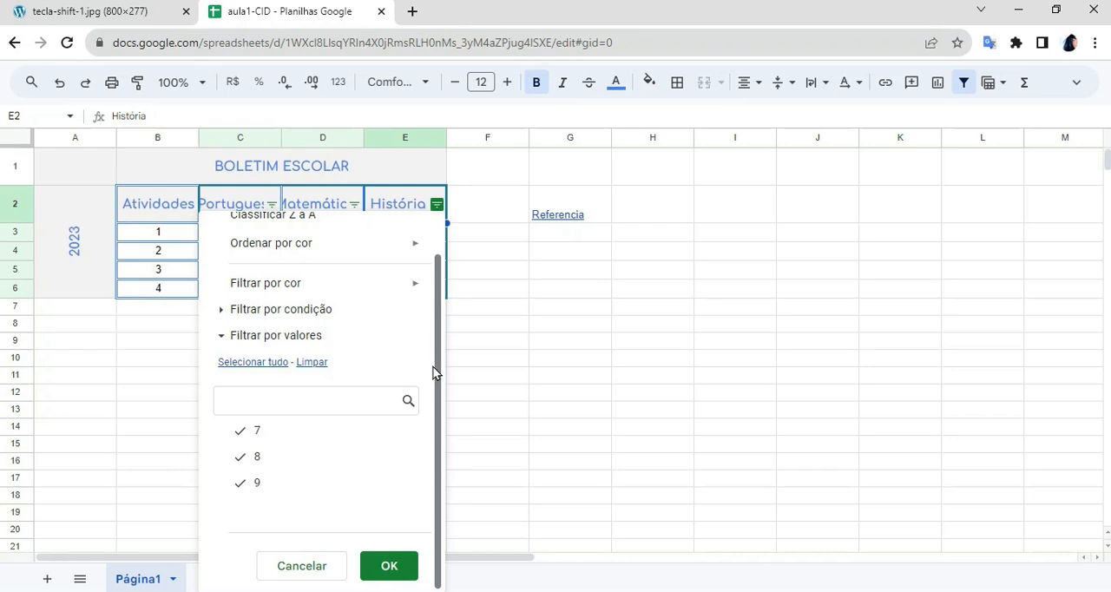
pyautogui.click(310, 363)
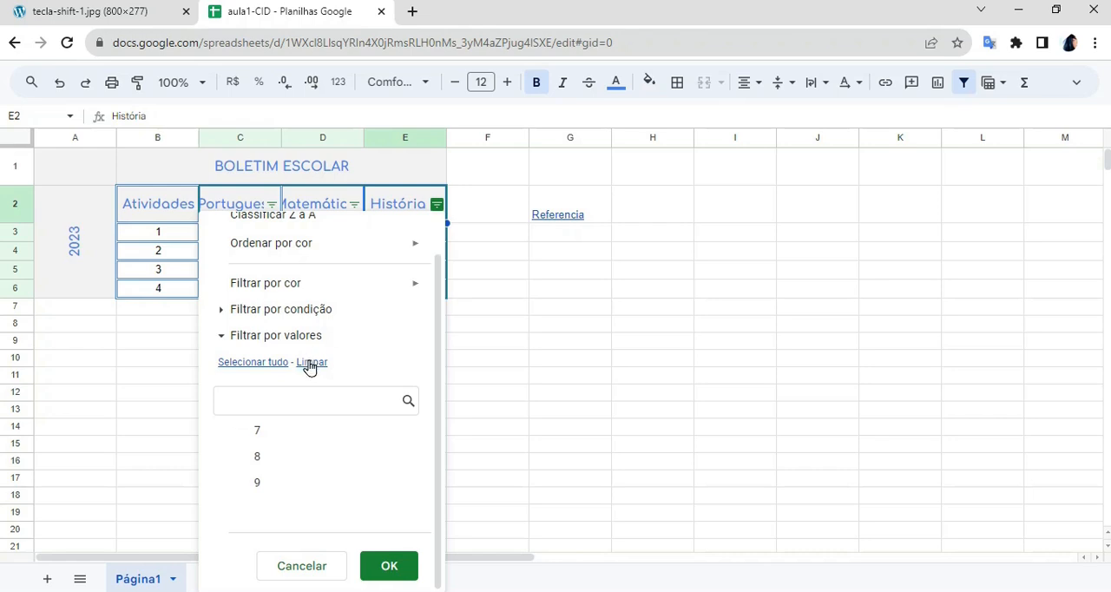
pyautogui.click(343, 461)
pyautogui.click(389, 565)
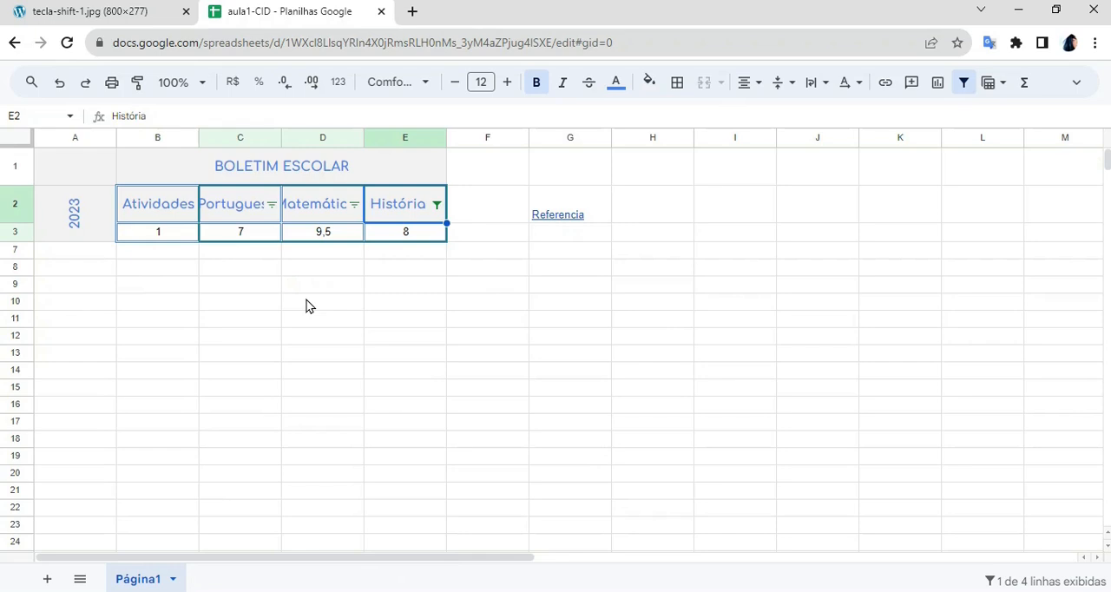
# - Select all values again in the História column filter to show the full grades table
pyautogui.click(437, 205)
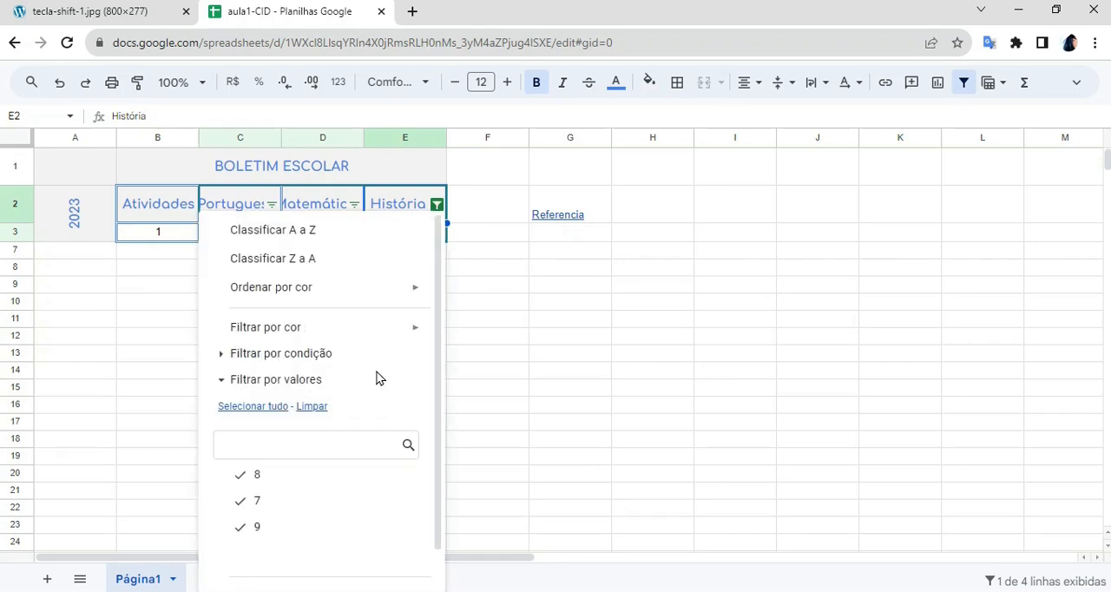
pyautogui.scroll(-1, 416, 451)
pyautogui.click(388, 569)
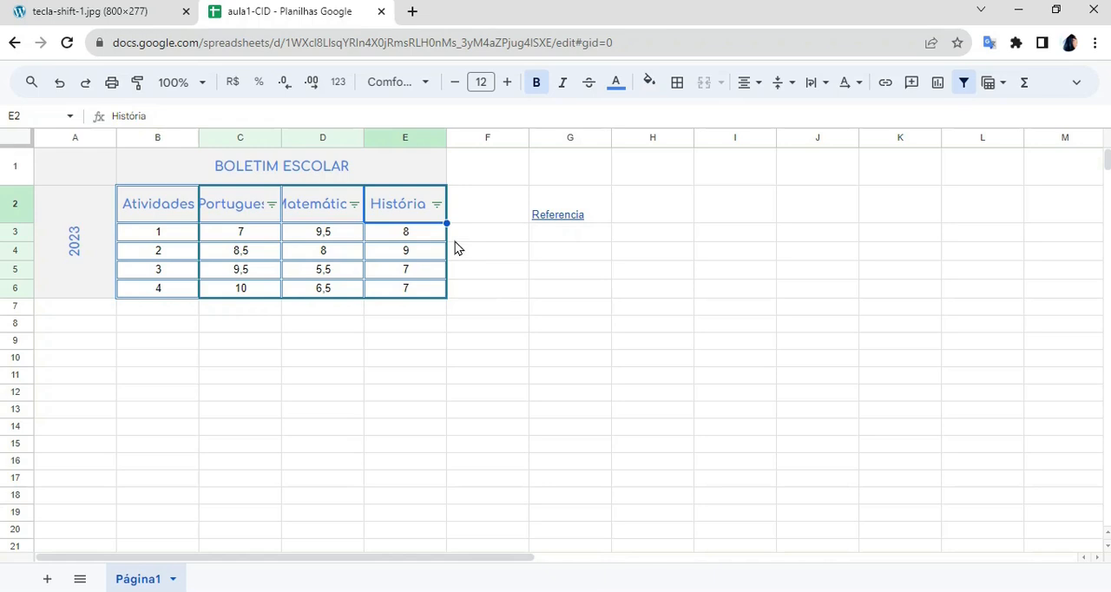
pyautogui.click(436, 206)
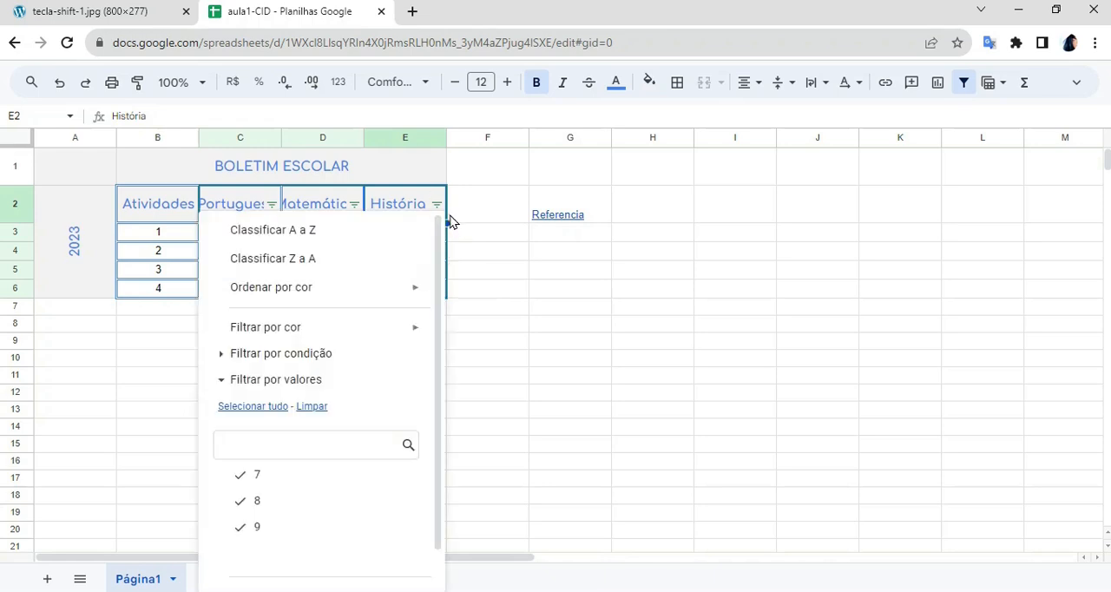
pyautogui.click(455, 215)
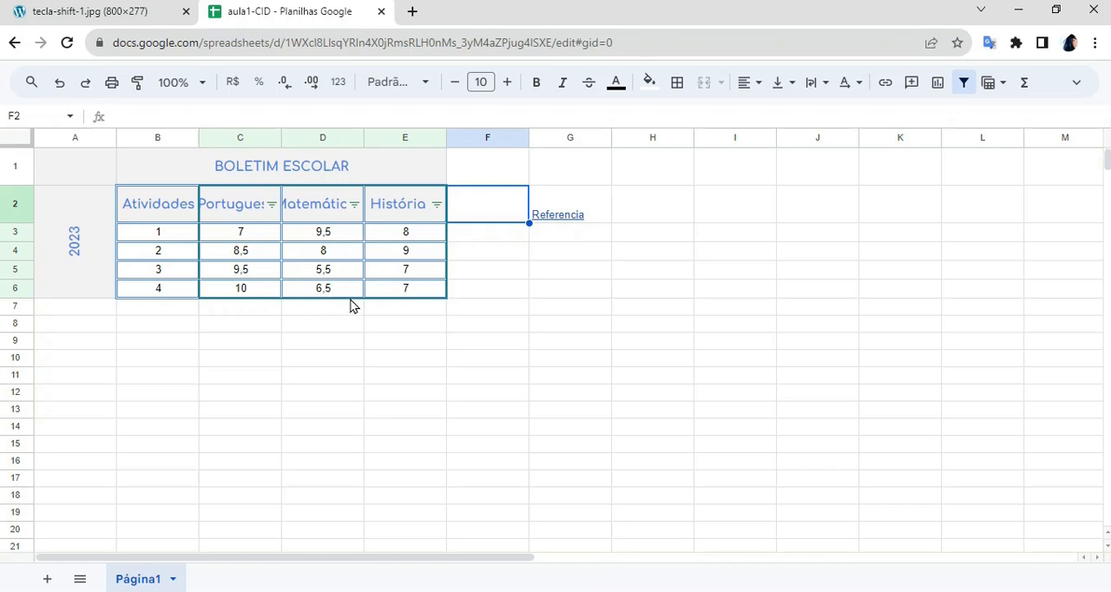
# - Sort the Matemática column from A to Z and remove the filter from the grades table
pyautogui.click(355, 205)
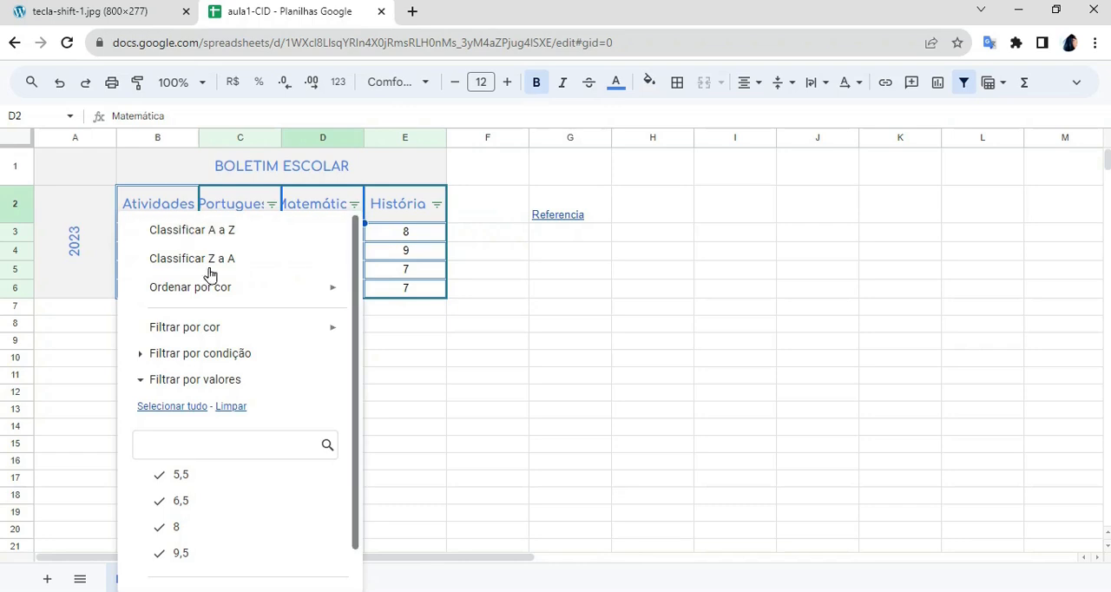
pyautogui.click(302, 241)
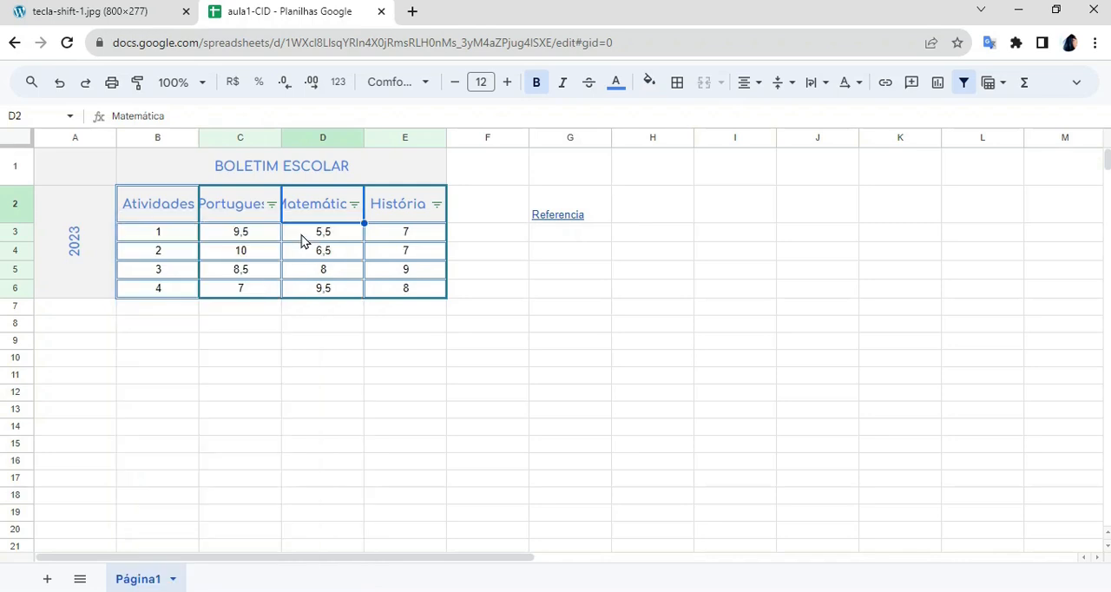
pyautogui.click(341, 342)
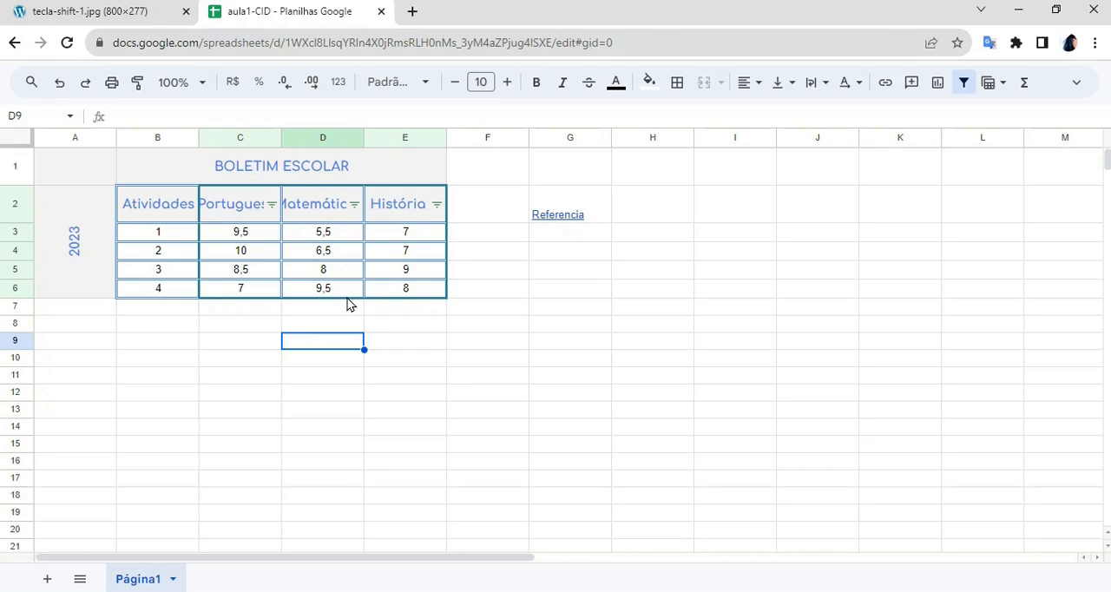
pyautogui.click(965, 83)
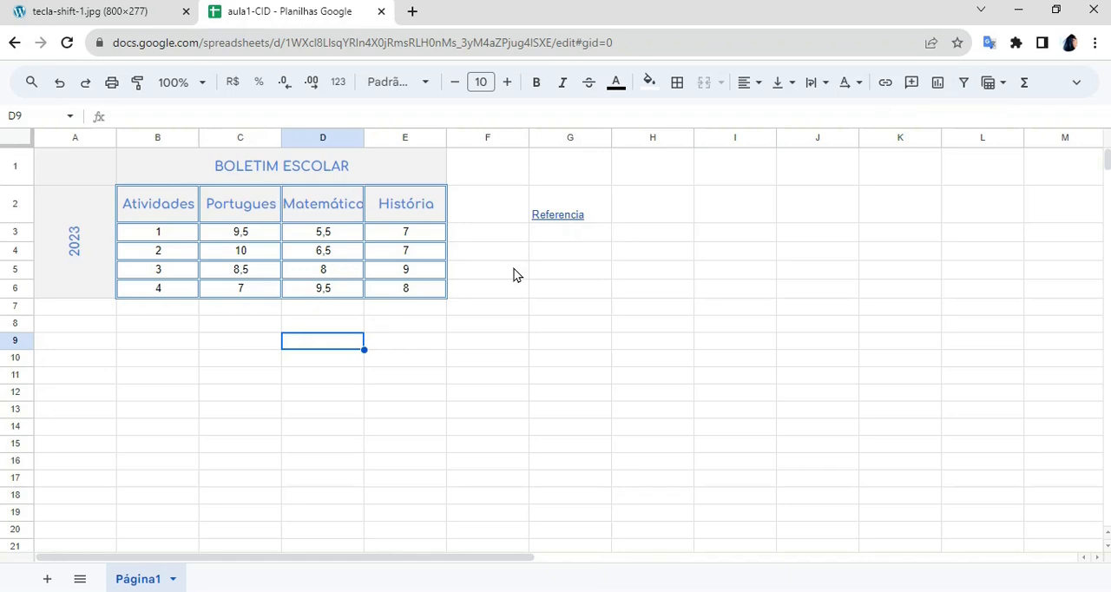
# - Create a new filter view, select the grades range C2:E6 in it, and close the view
pyautogui.click(1002, 83)
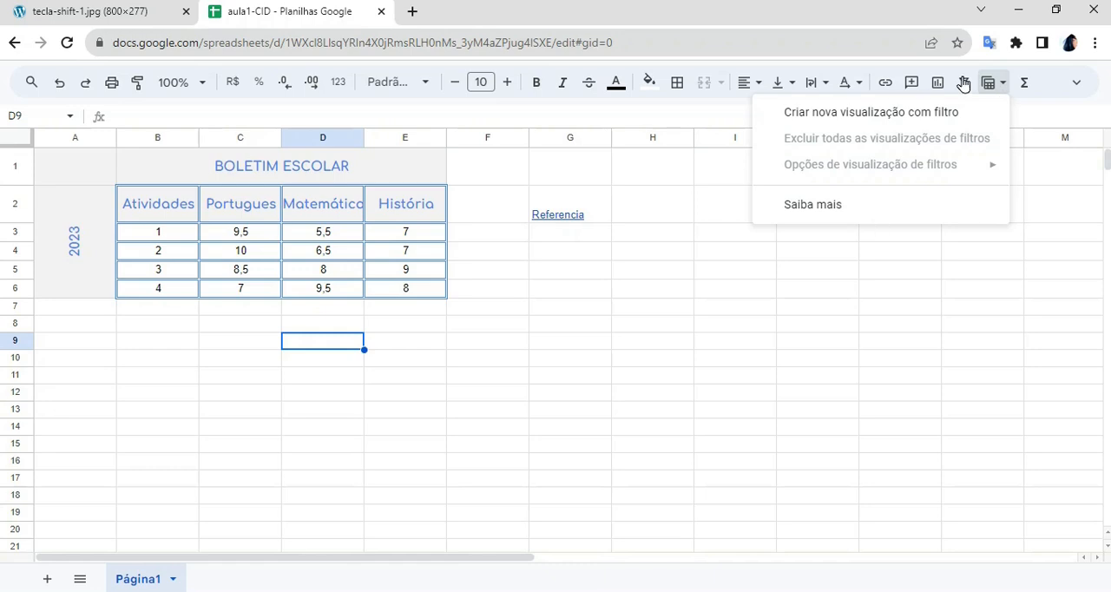
pyautogui.click(1000, 89)
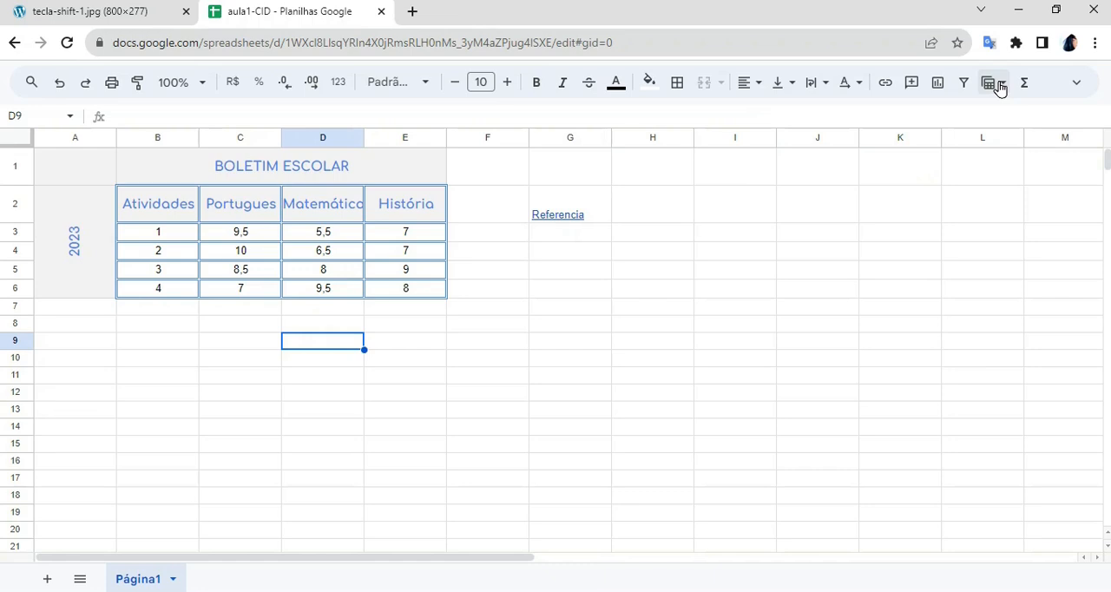
pyautogui.click(1001, 83)
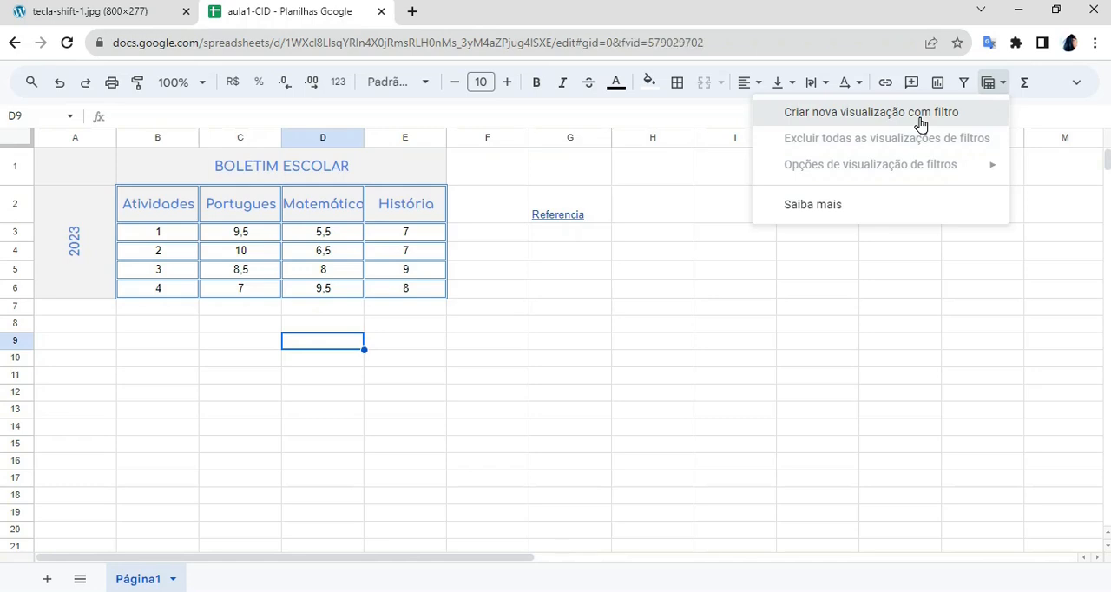
pyautogui.click(920, 112)
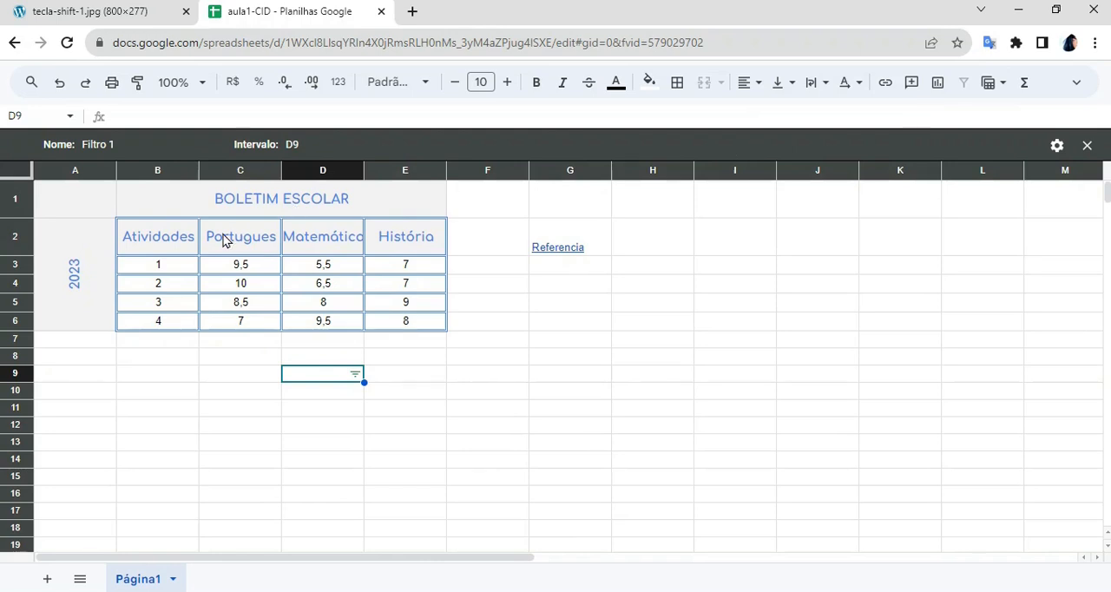
pyautogui.moveTo(216, 242); pyautogui.dragTo(417, 327)
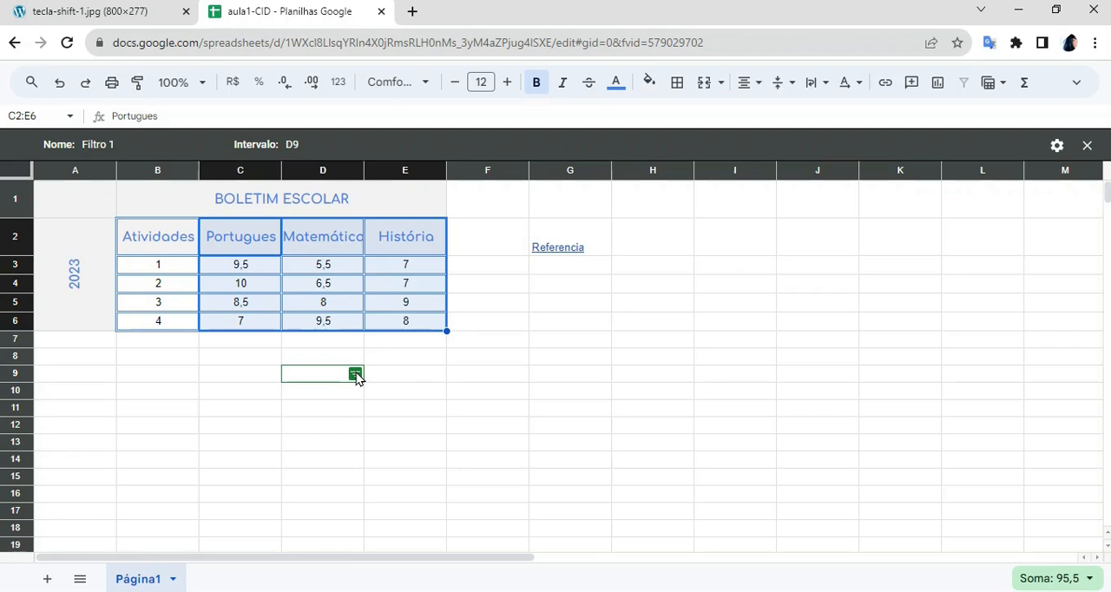
pyautogui.click(1088, 146)
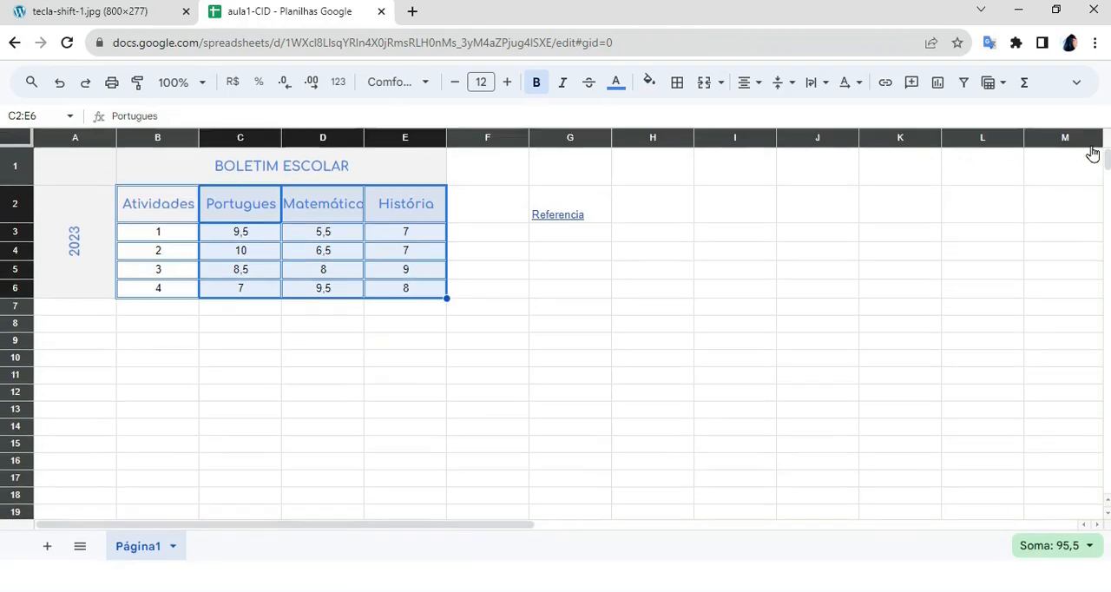
# - Create a filter on the grades range C2:E6 and start a new filter view from it
pyautogui.click(809, 199)
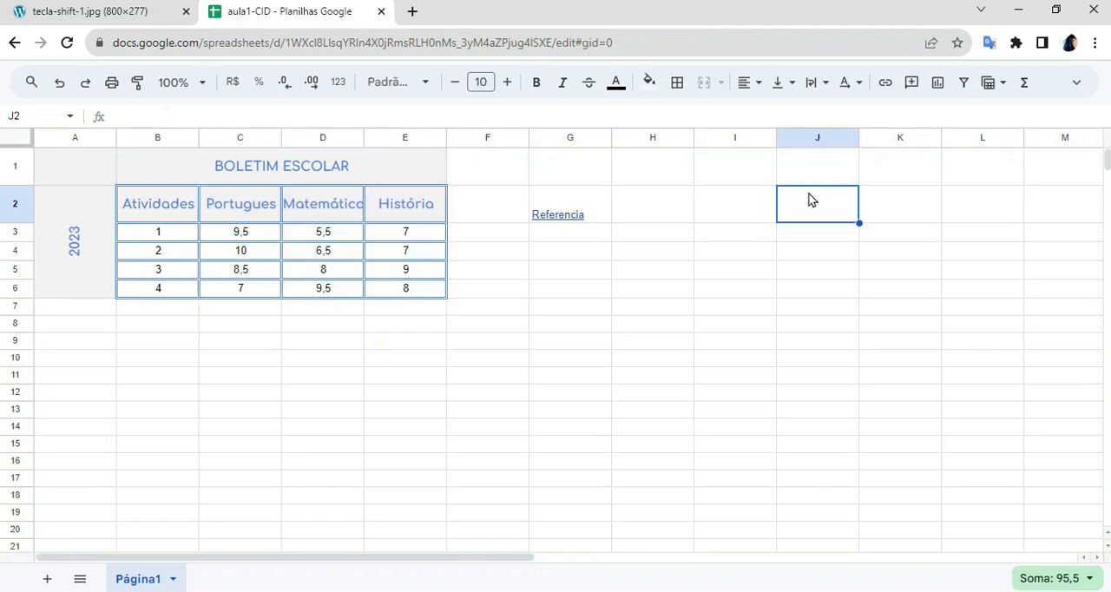
pyautogui.click(535, 310)
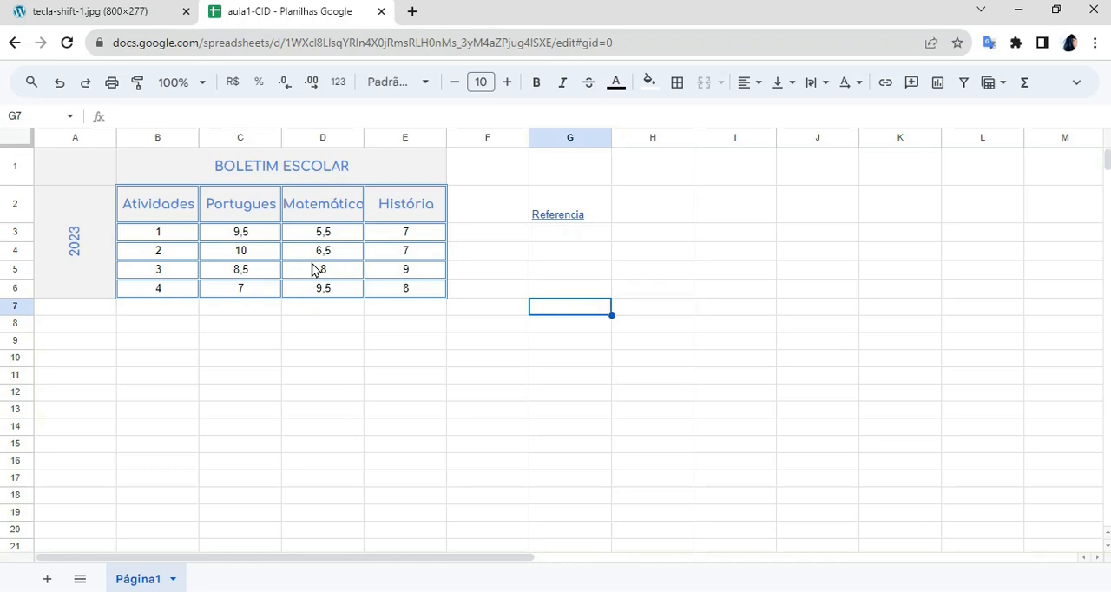
pyautogui.moveTo(211, 205); pyautogui.dragTo(434, 290)
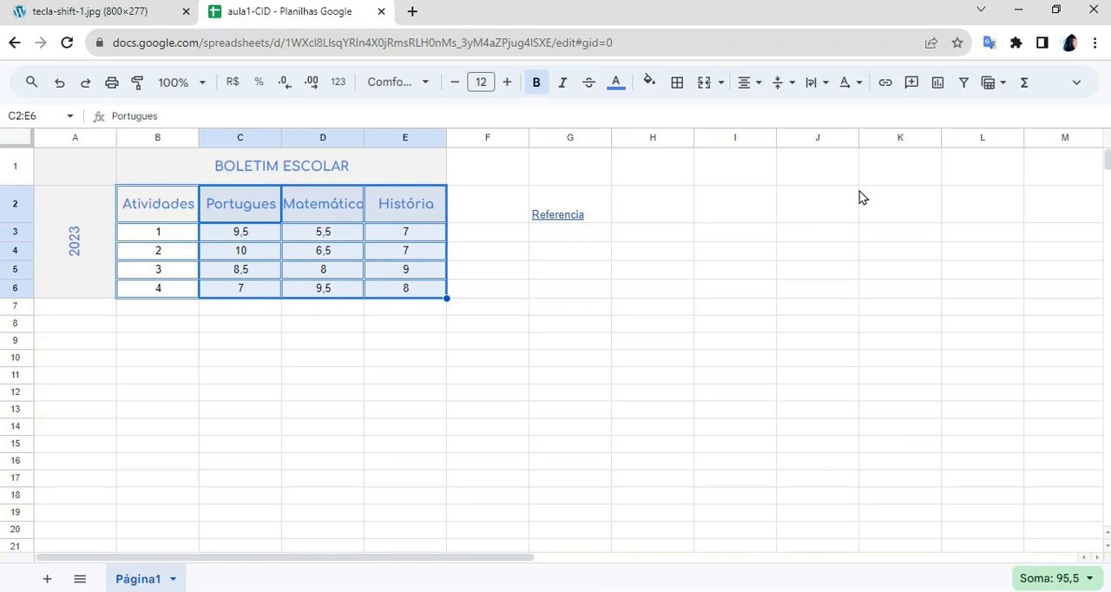
pyautogui.click(969, 87)
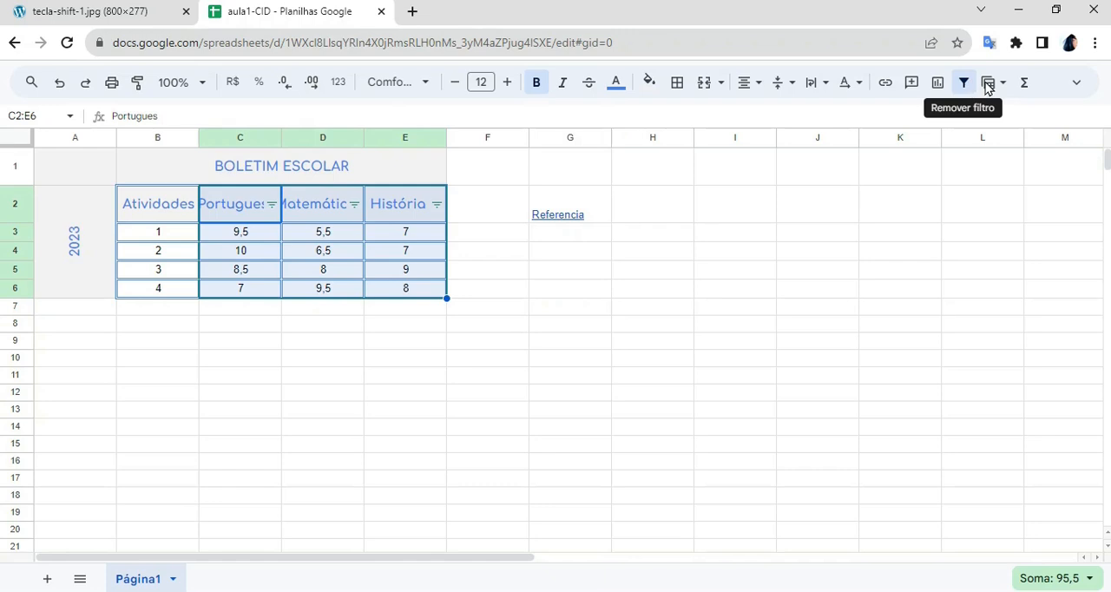
pyautogui.click(998, 84)
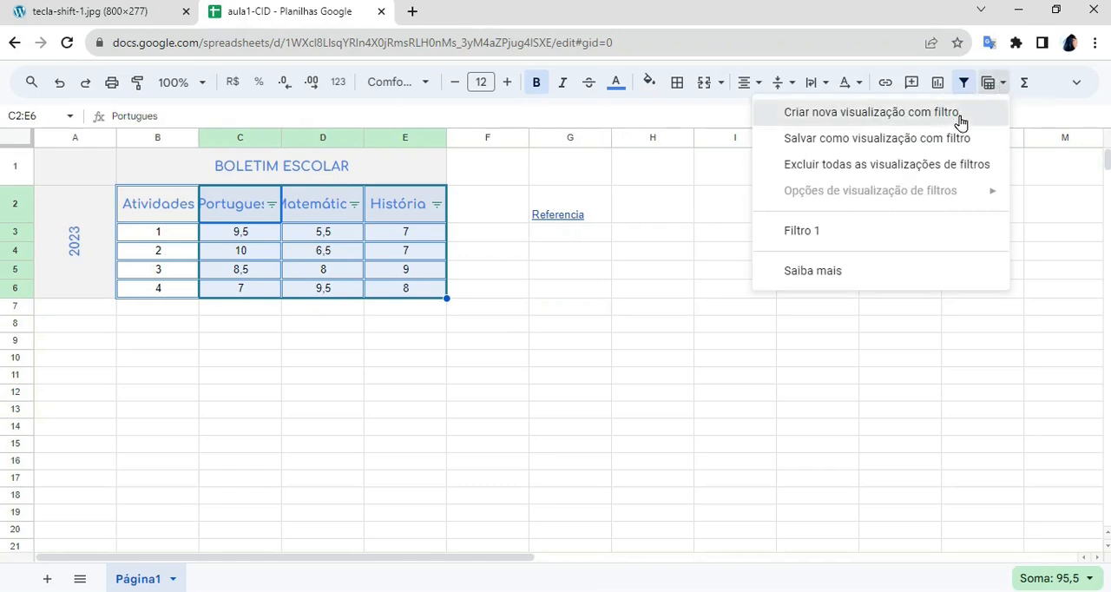
pyautogui.click(871, 112)
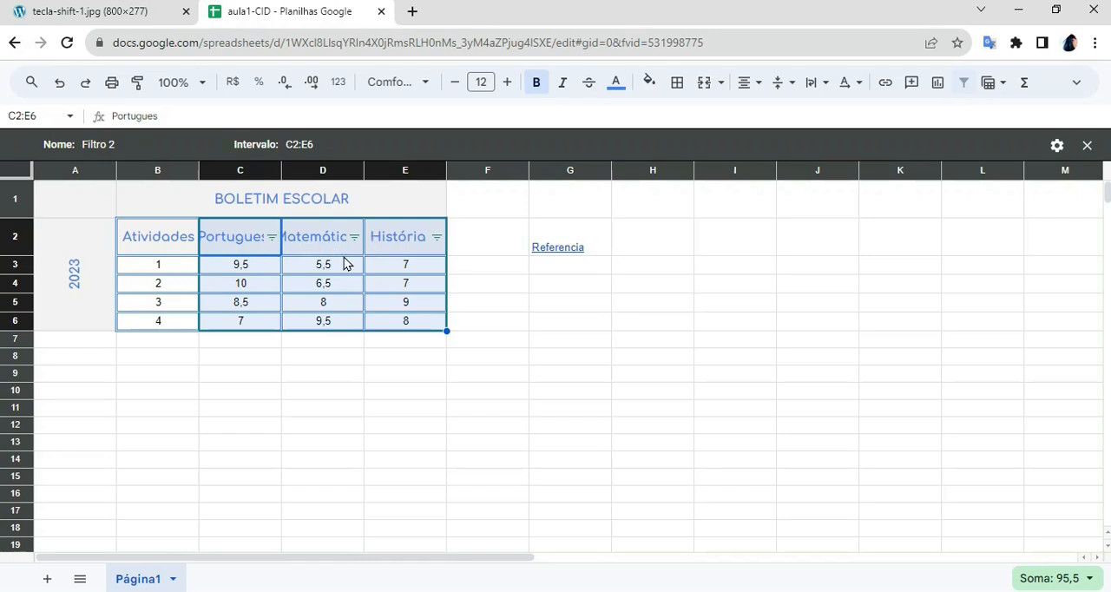
# - Filter the História column by values in the filter view so only the rows with grade 7 are shown
pyautogui.click(437, 237)
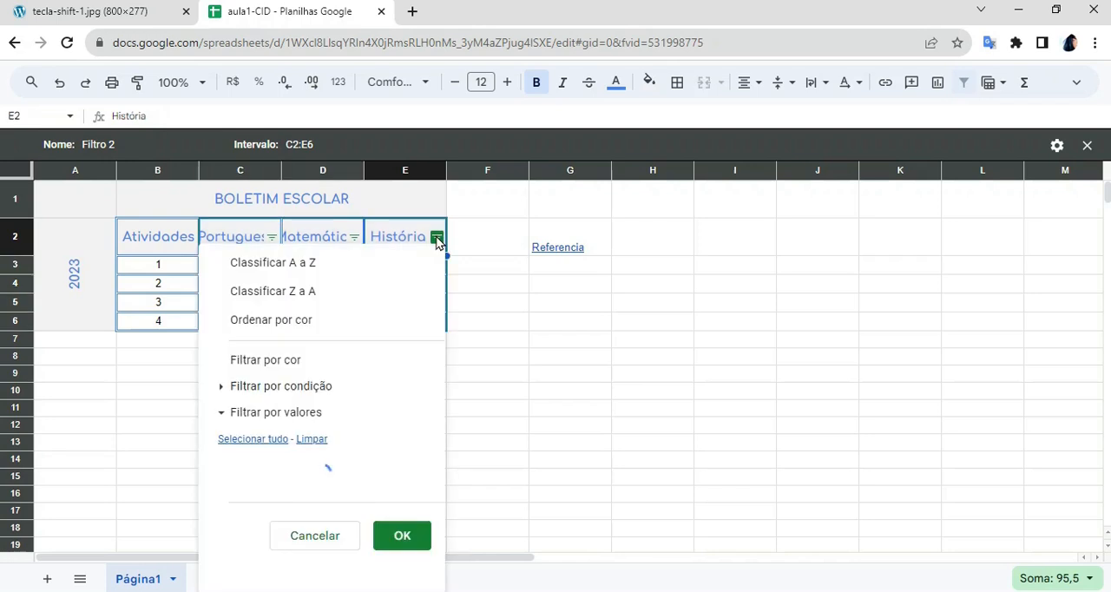
pyautogui.click(314, 439)
pyautogui.moveTo(436, 440); pyautogui.dragTo(436, 483)
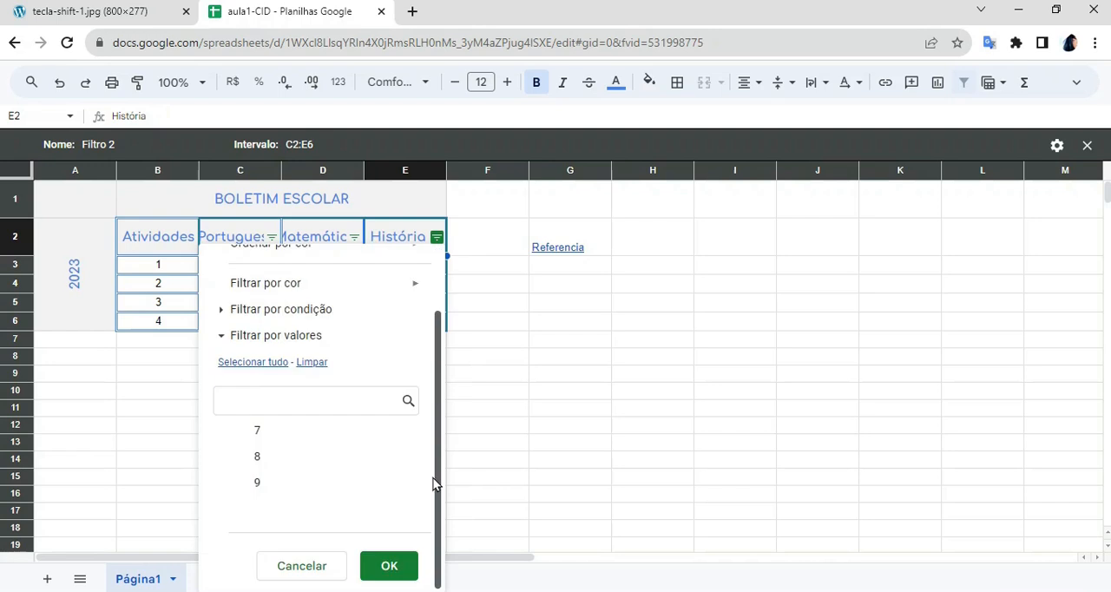
pyautogui.click(281, 433)
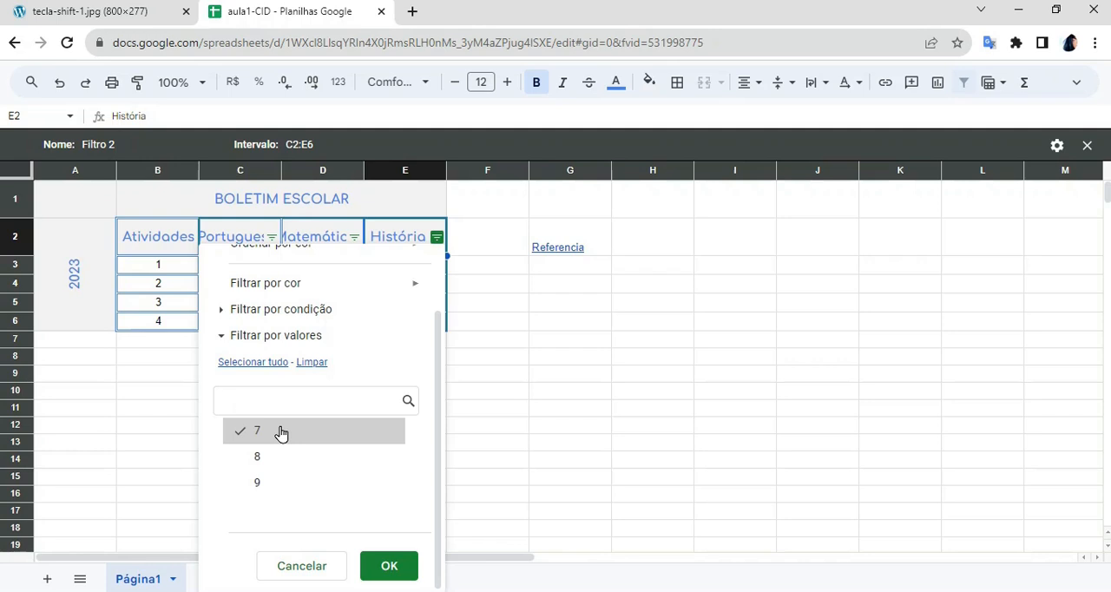
pyautogui.click(388, 568)
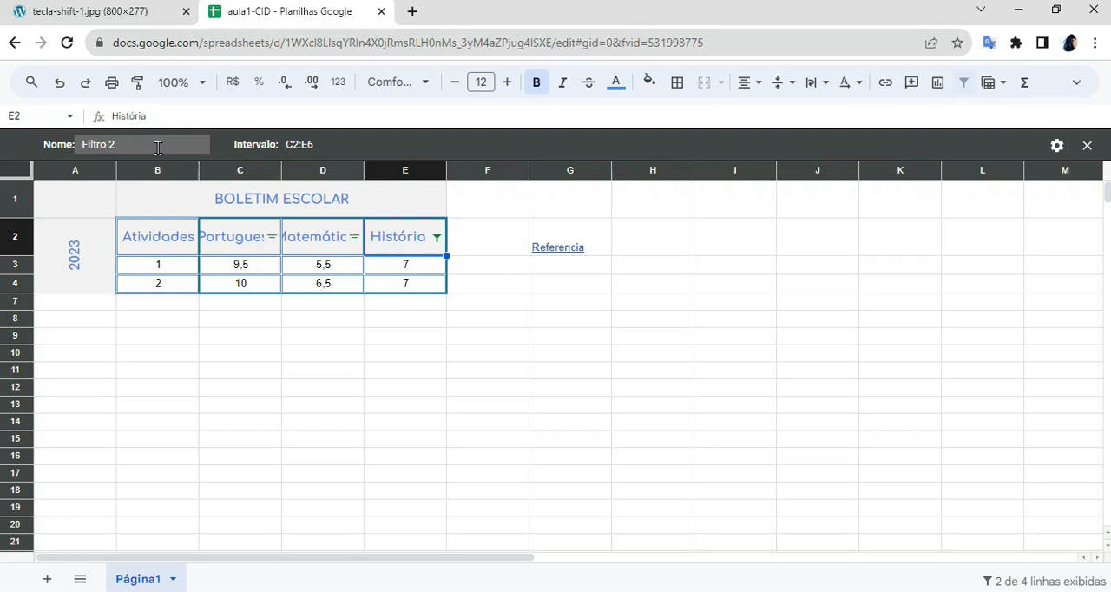
# - Rename the filter view as "Nota 7 em história" and close it
pyautogui.click(78, 144)
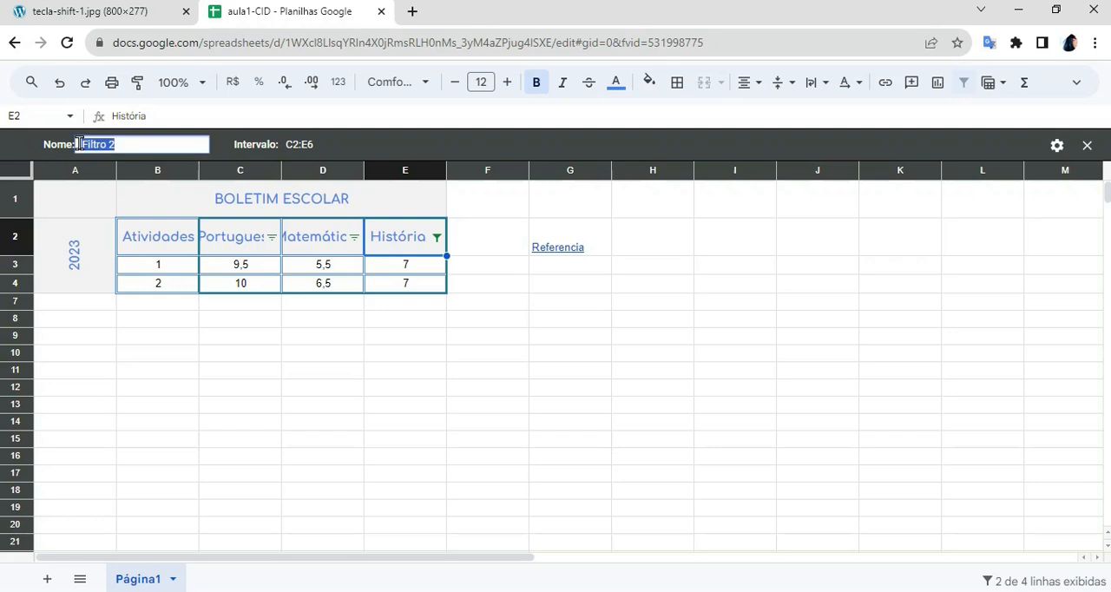
pyautogui.write('Nota 7 em história')
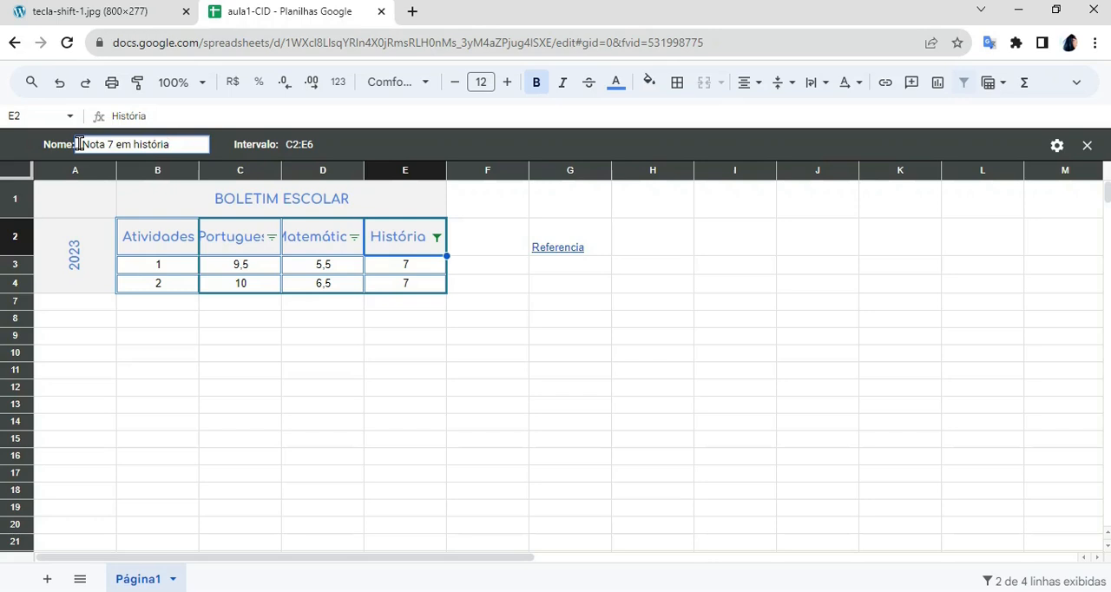
pyautogui.press('Return')
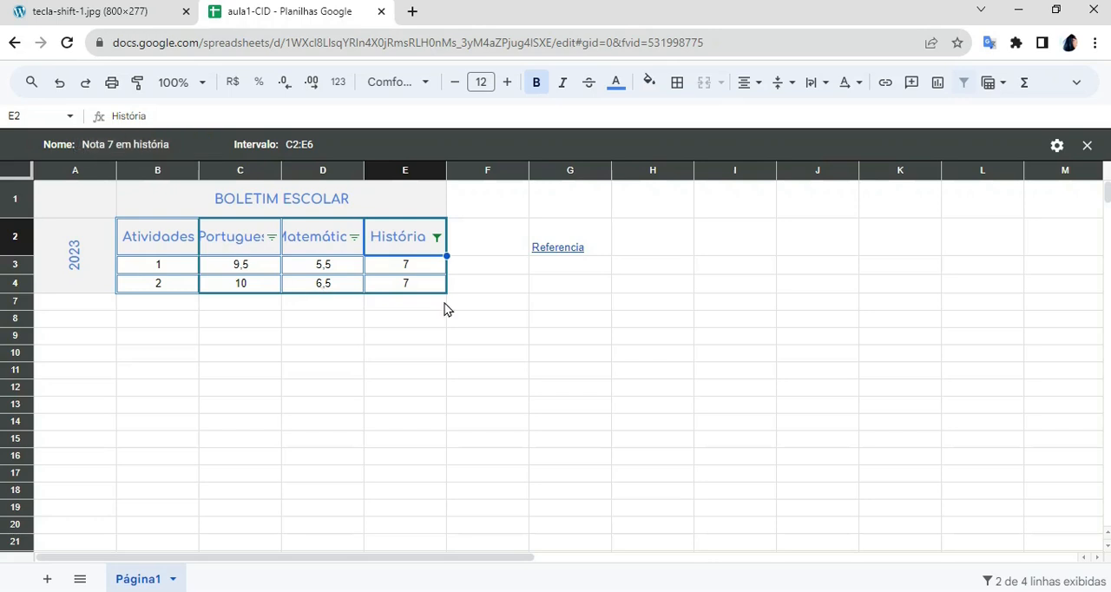
pyautogui.click(1093, 148)
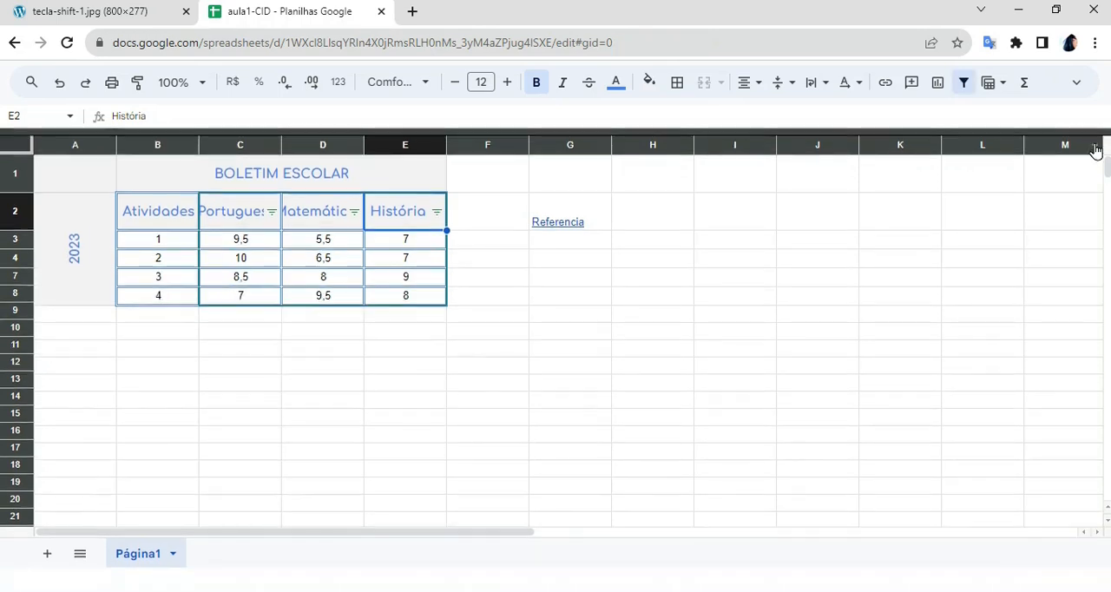
# - Remove the filter from the grades table and open the saved filter view "Nota 7 em história"
pyautogui.click(962, 85)
pyautogui.click(851, 298)
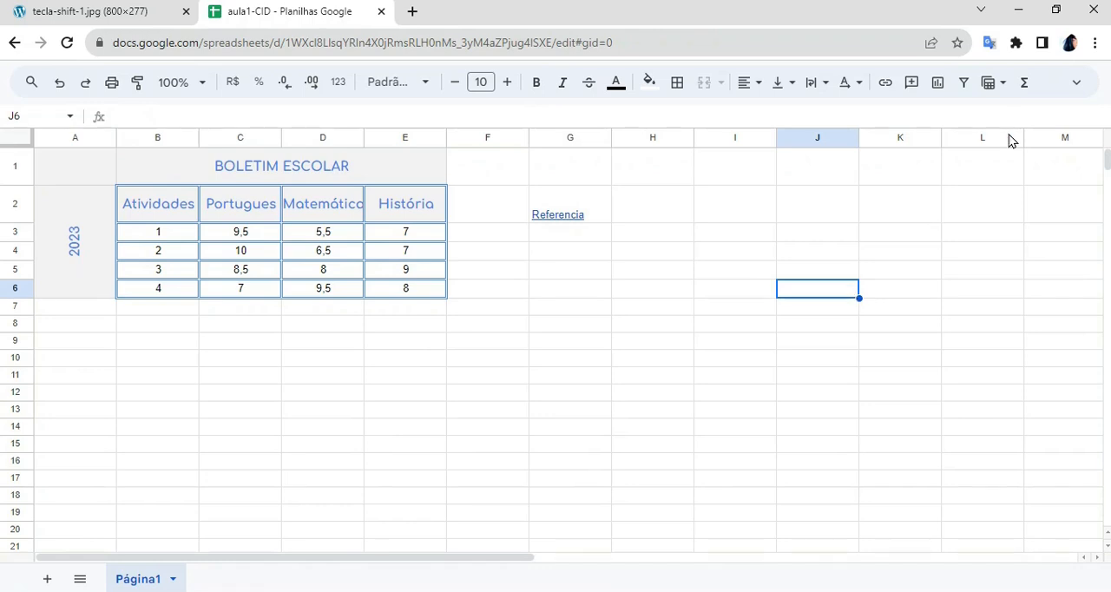
pyautogui.click(1002, 86)
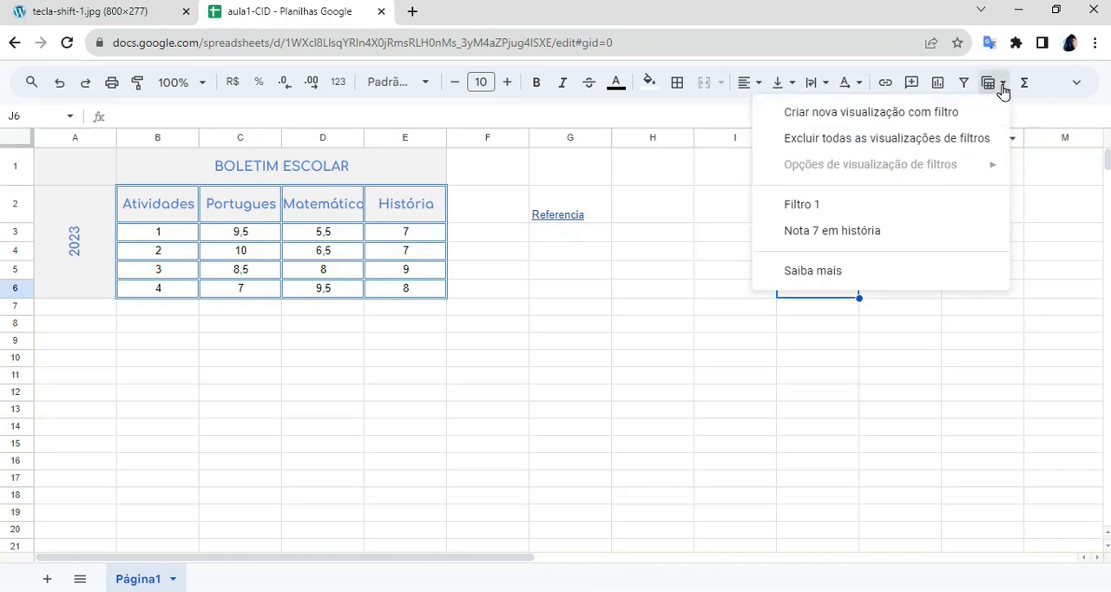
pyautogui.click(881, 235)
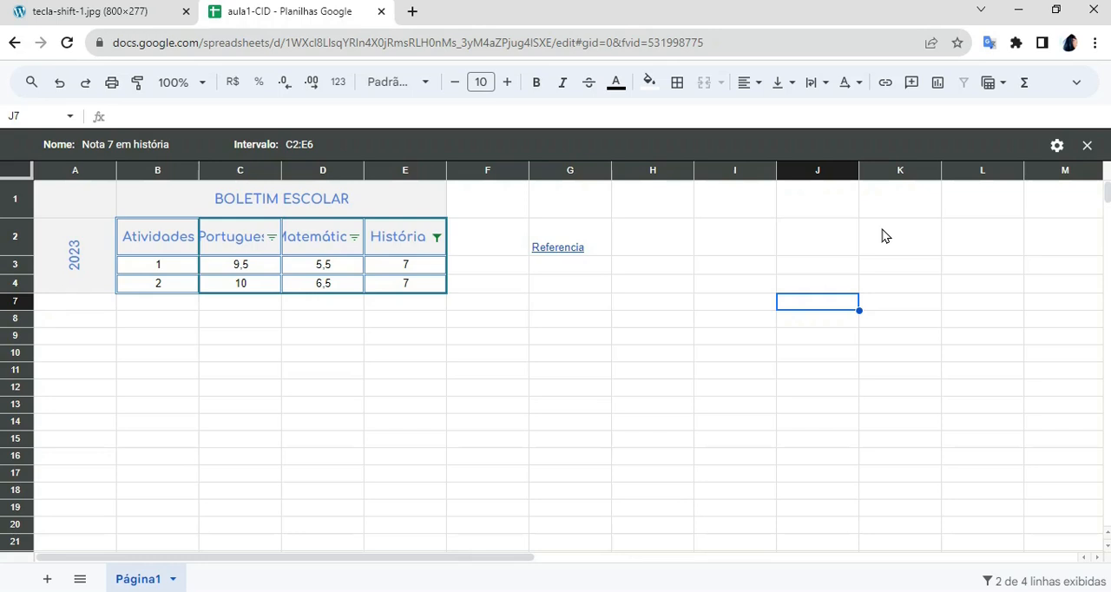
# - Delete the filter view "Nota 7 em história", then open and delete the filter view "Filtro 1"
pyautogui.click(1058, 148)
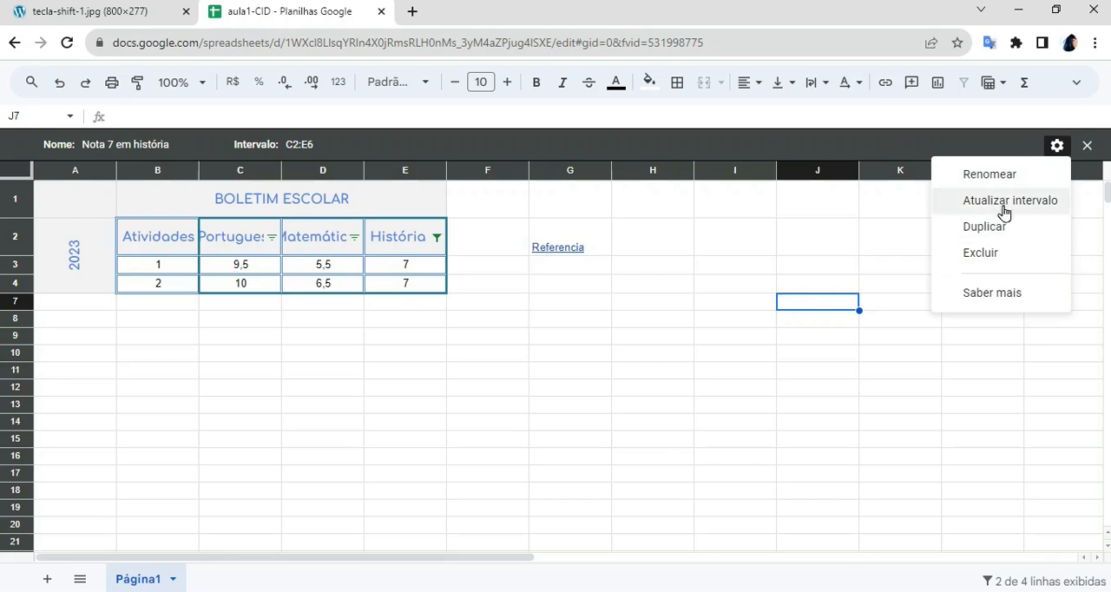
pyautogui.click(1014, 260)
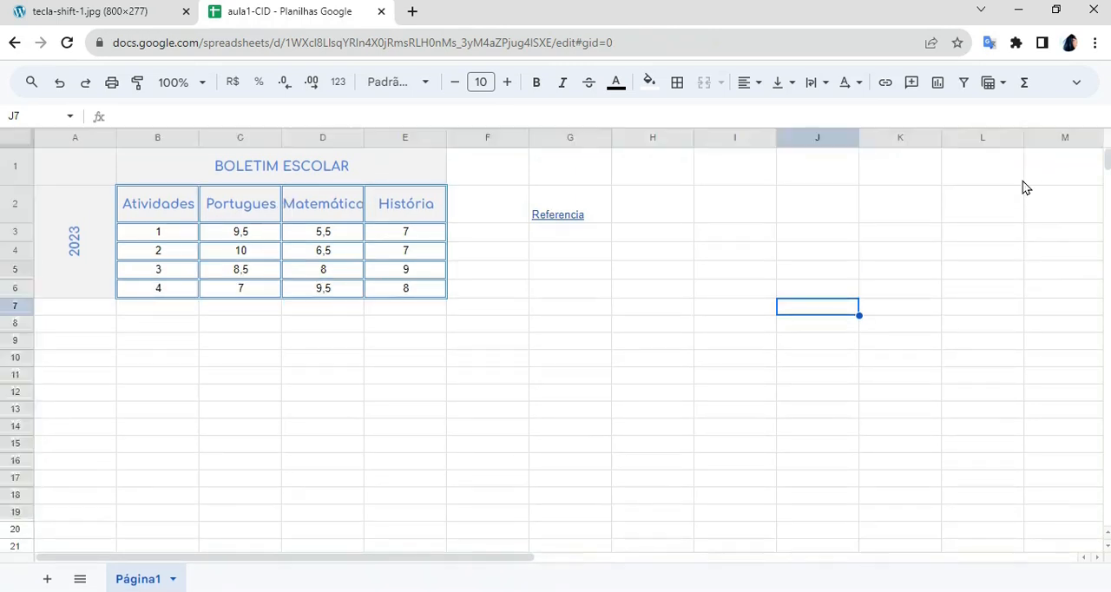
pyautogui.click(994, 87)
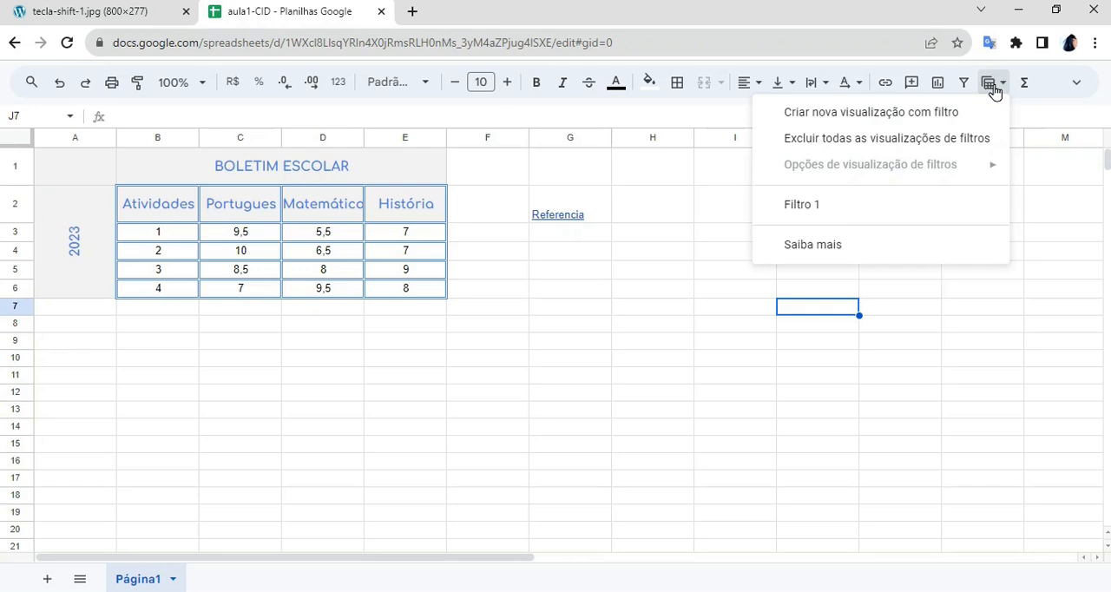
pyautogui.click(863, 214)
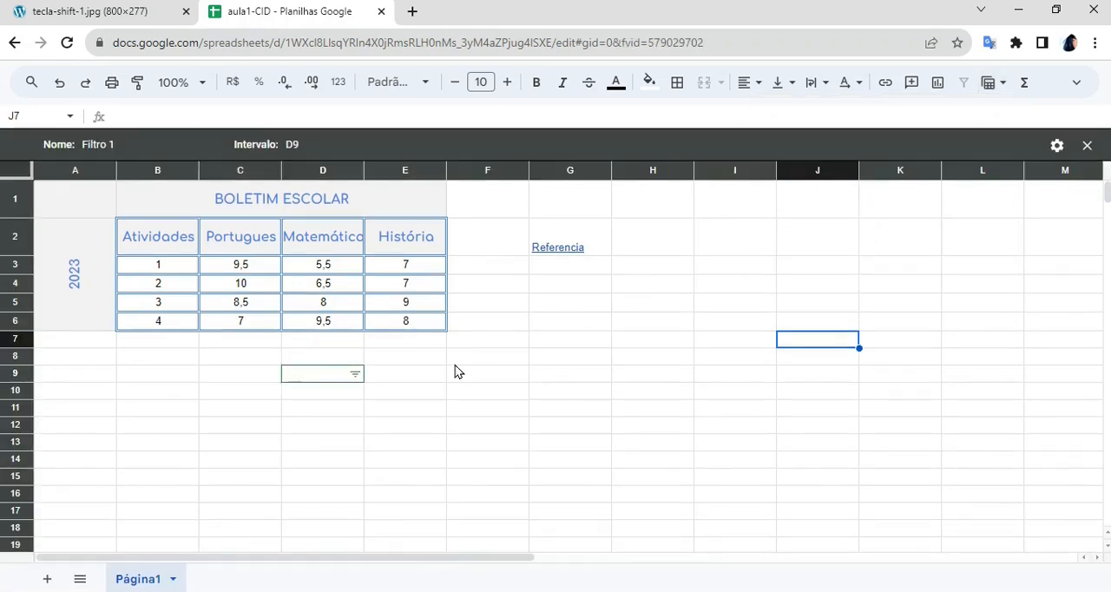
pyautogui.click(1055, 147)
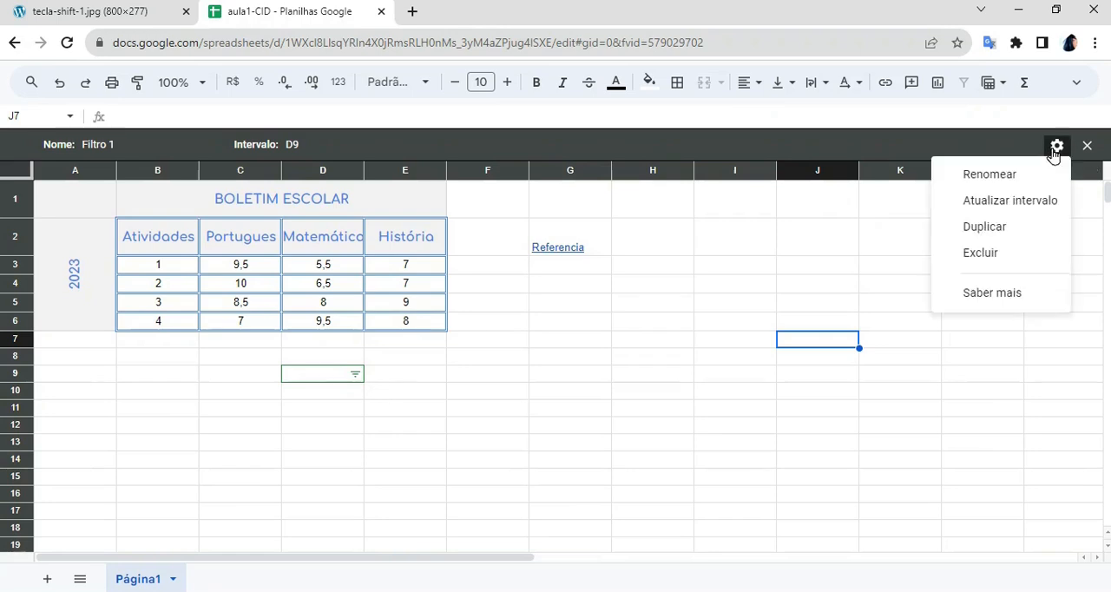
pyautogui.click(990, 254)
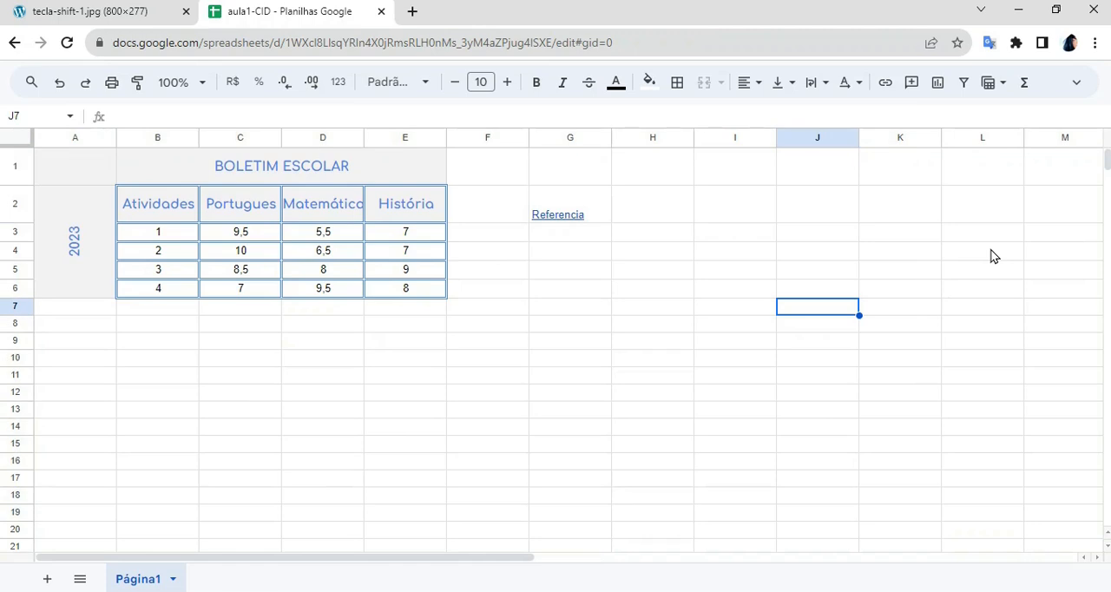
# - Examine the list of available functions and function categories, then close it without inserting any function
pyautogui.click(1028, 86)
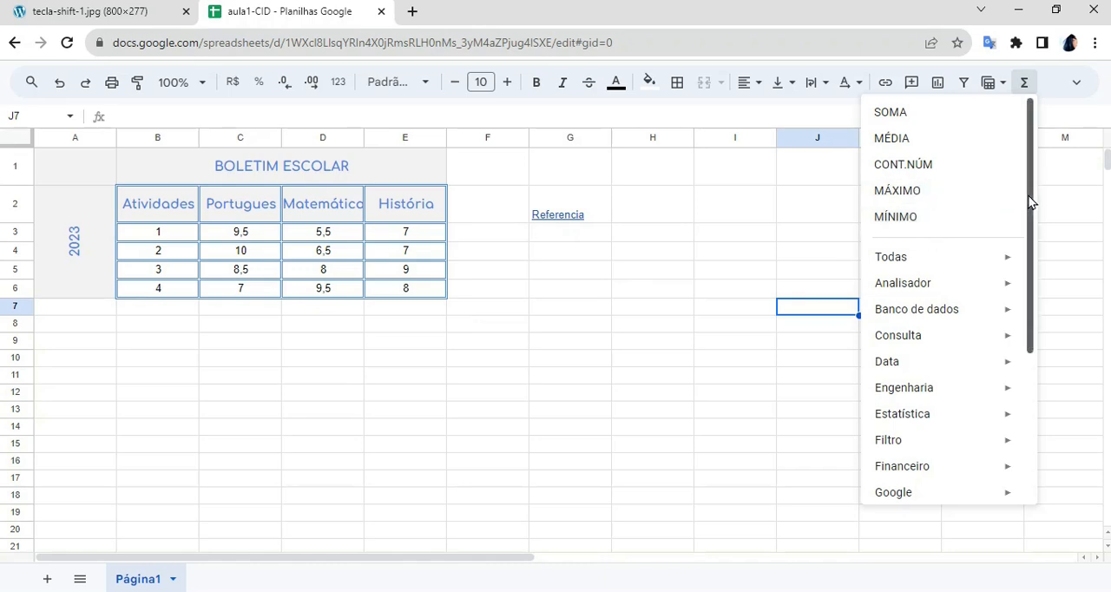
pyautogui.scroll(-4, 1031, 351)
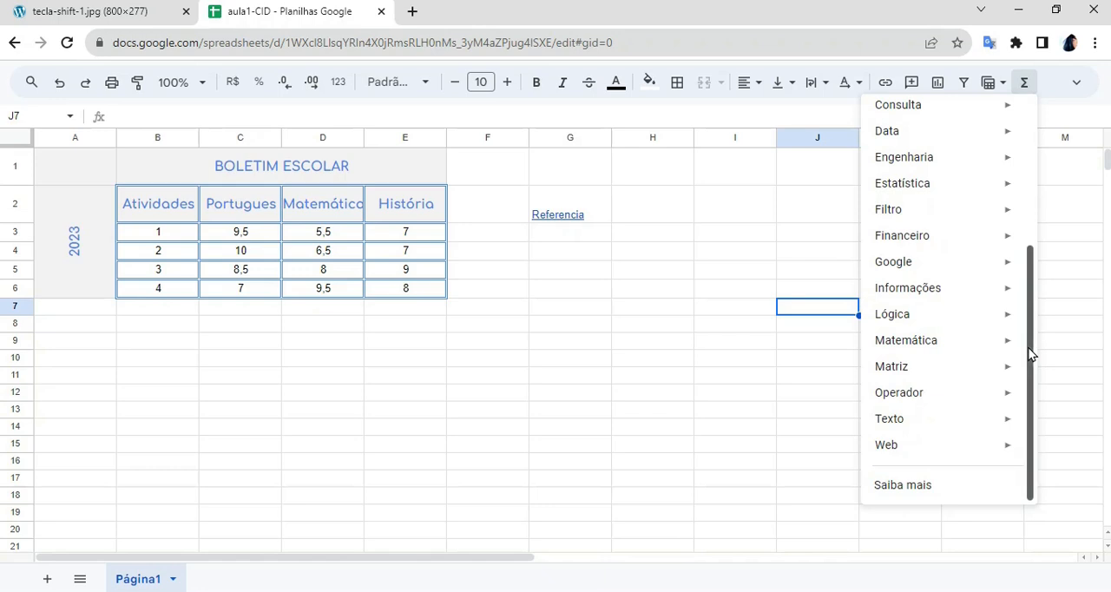
pyautogui.scroll(2, 1019, 236)
pyautogui.scroll(-1, 1019, 393)
pyautogui.scroll(-2, 1019, 392)
pyautogui.scroll(5, 1005, 235)
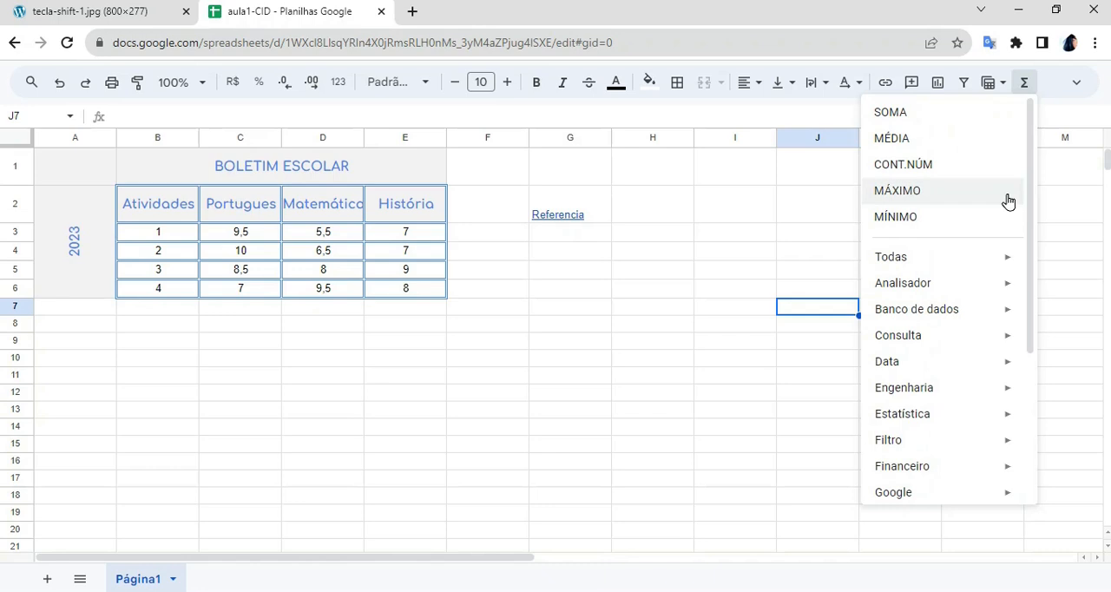
pyautogui.click(510, 255)
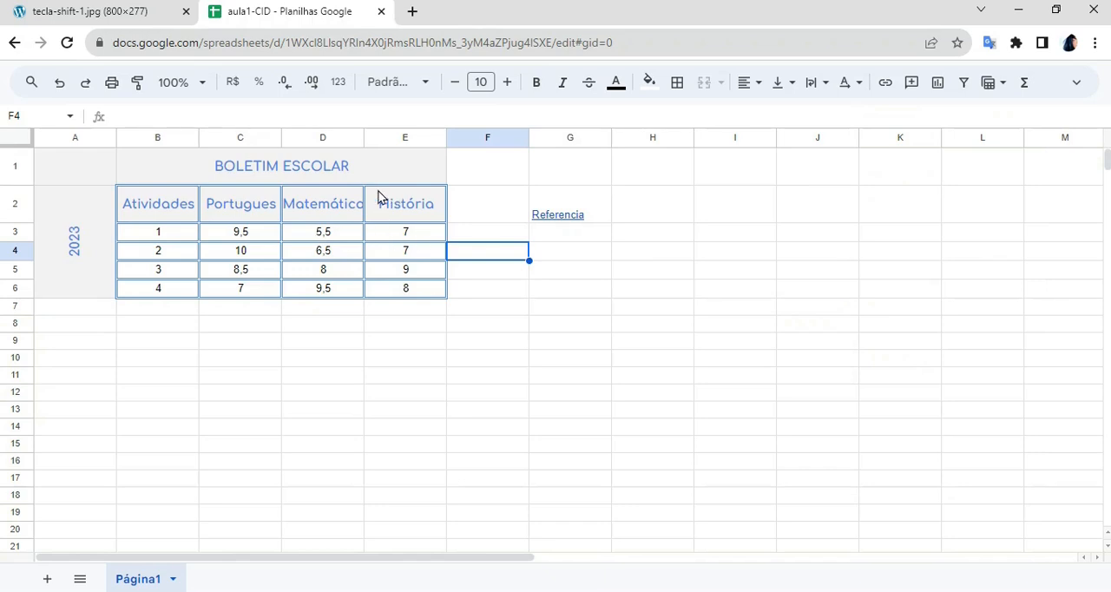
# - Calculate the average of the História column in cell E7 with the MÉDIA function over E2:E6
pyautogui.moveTo(383, 196); pyautogui.dragTo(426, 292)
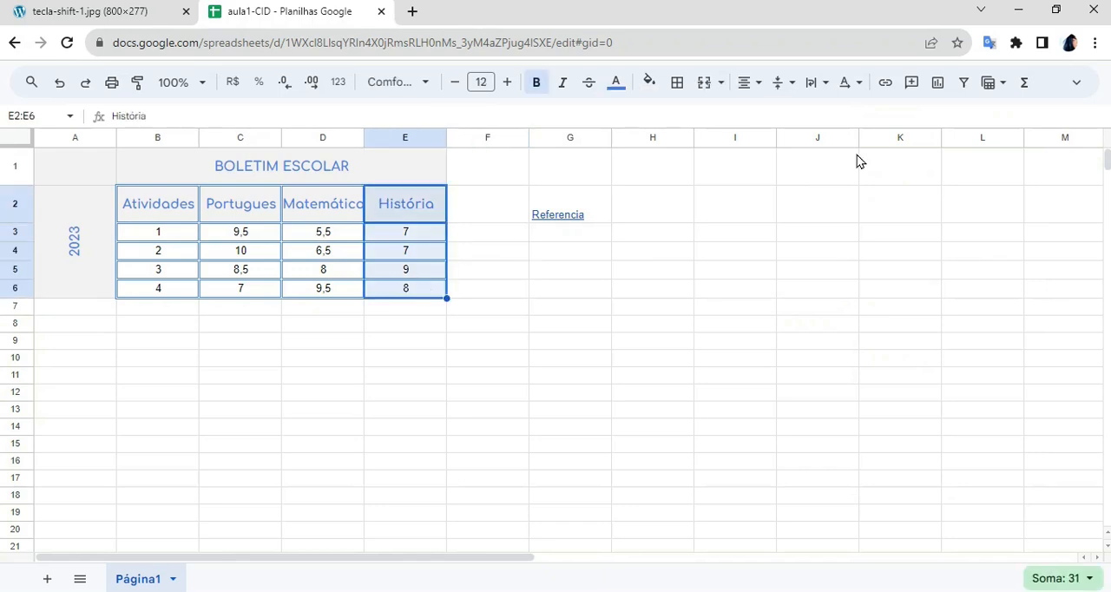
pyautogui.click(1023, 83)
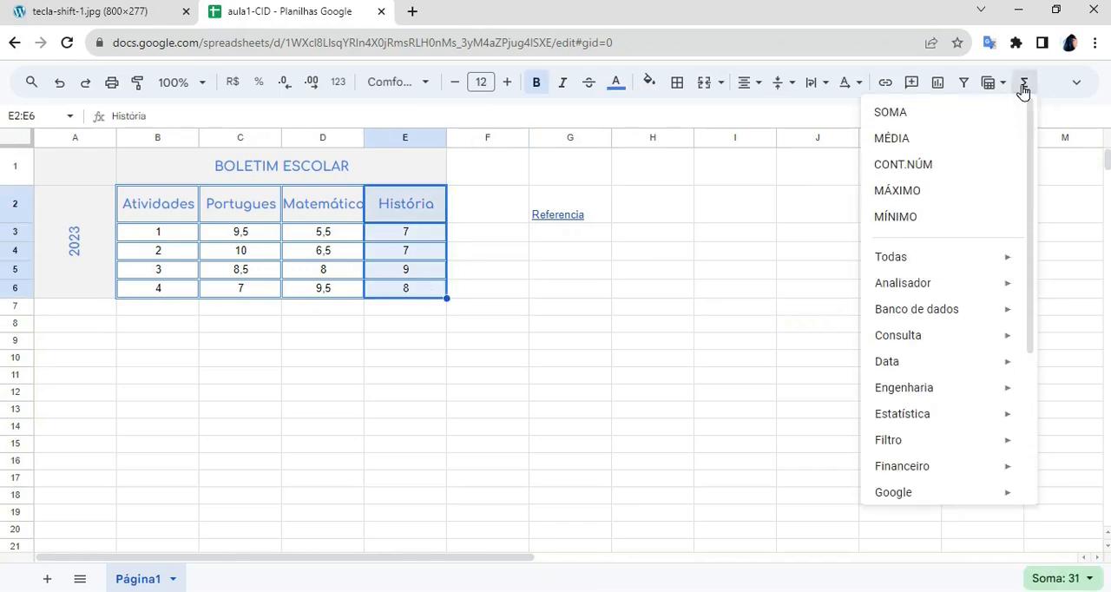
pyautogui.click(941, 142)
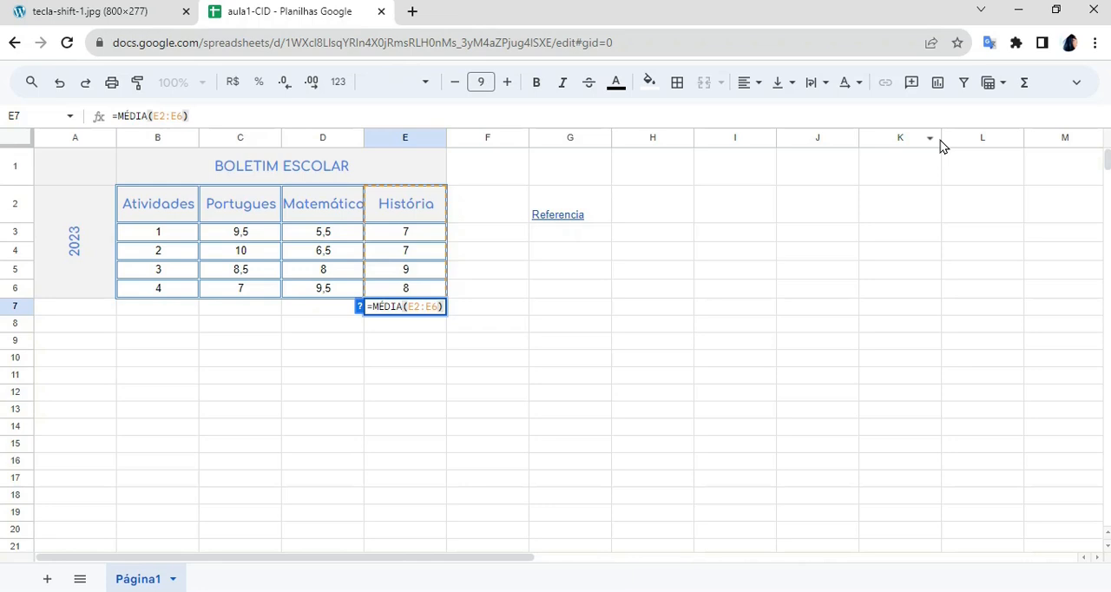
pyautogui.press('Return')
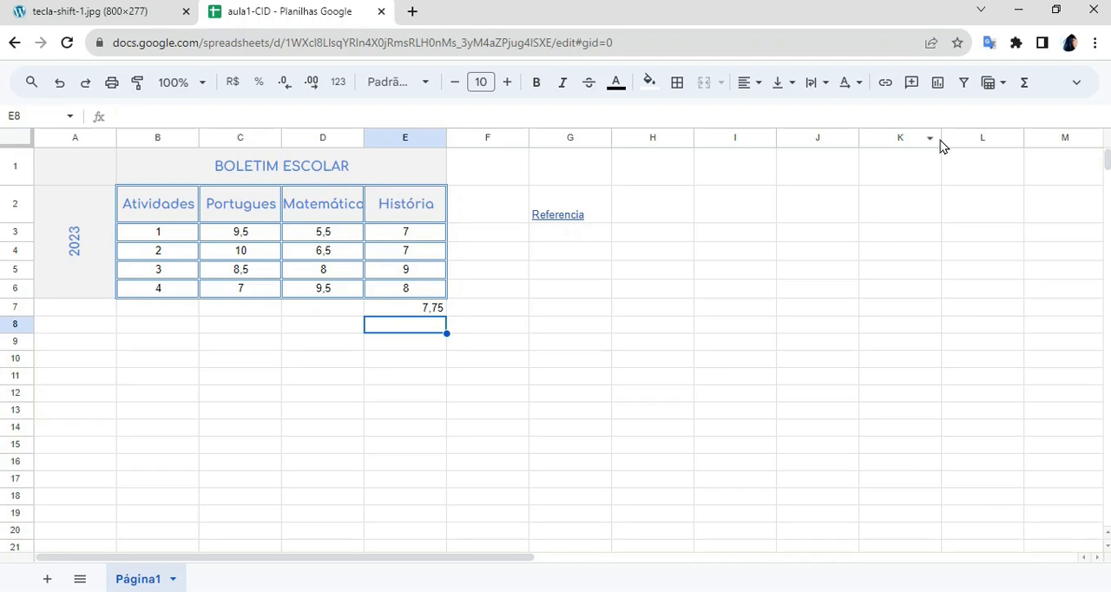
pyautogui.click(391, 316)
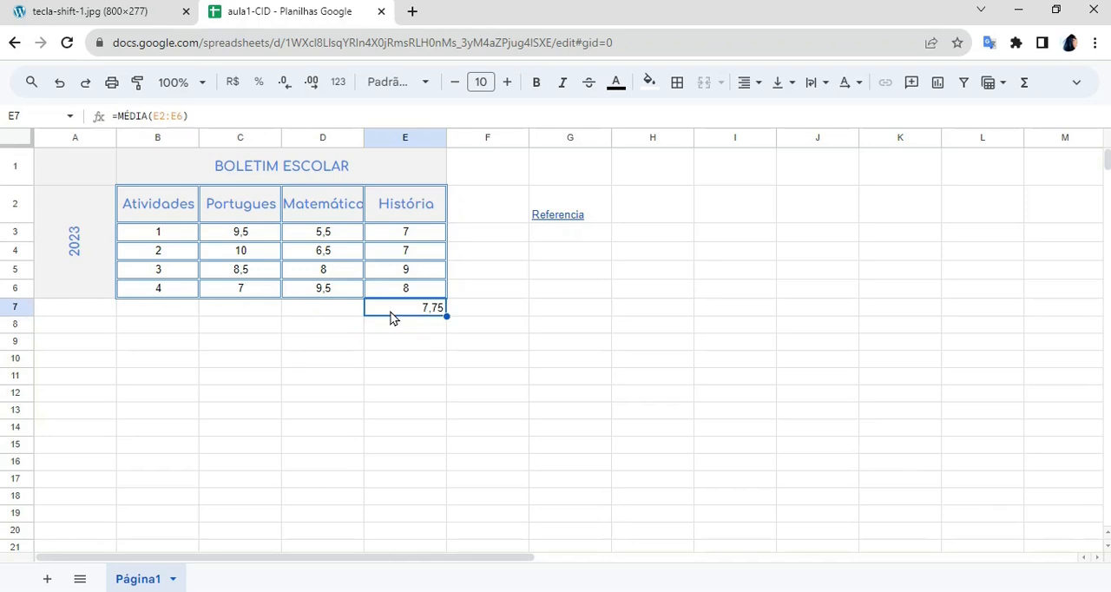
pyautogui.click(536, 330)
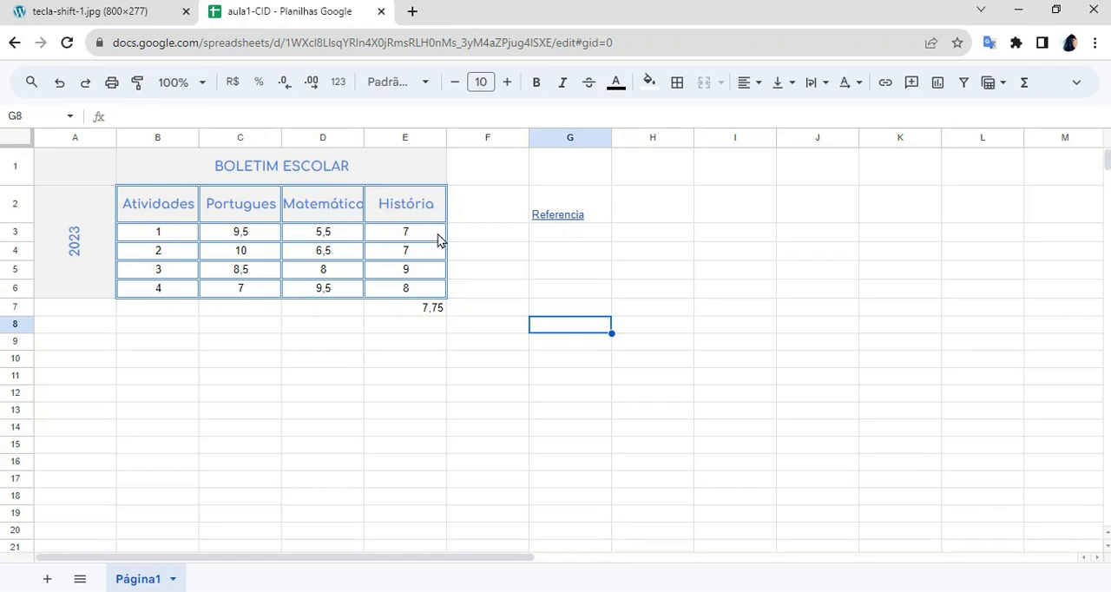
# - Calculate the highest grade of the Matemática column in cell D7 with the MÁXIMO function over D2:D6
pyautogui.click(293, 210)
pyautogui.moveTo(325, 258); pyautogui.dragTo(349, 287)
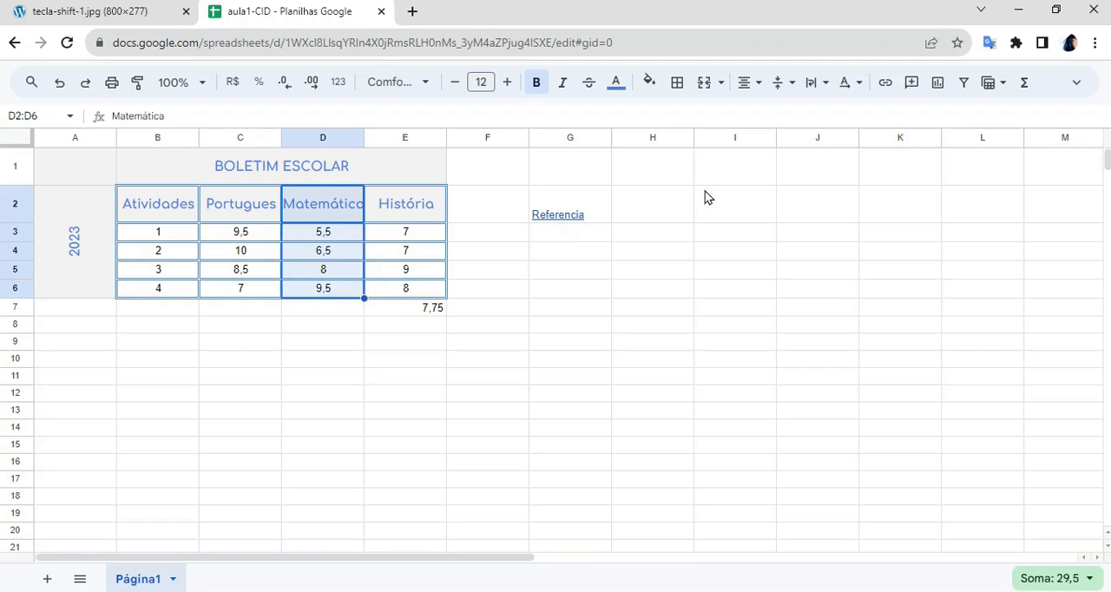
pyautogui.click(1025, 84)
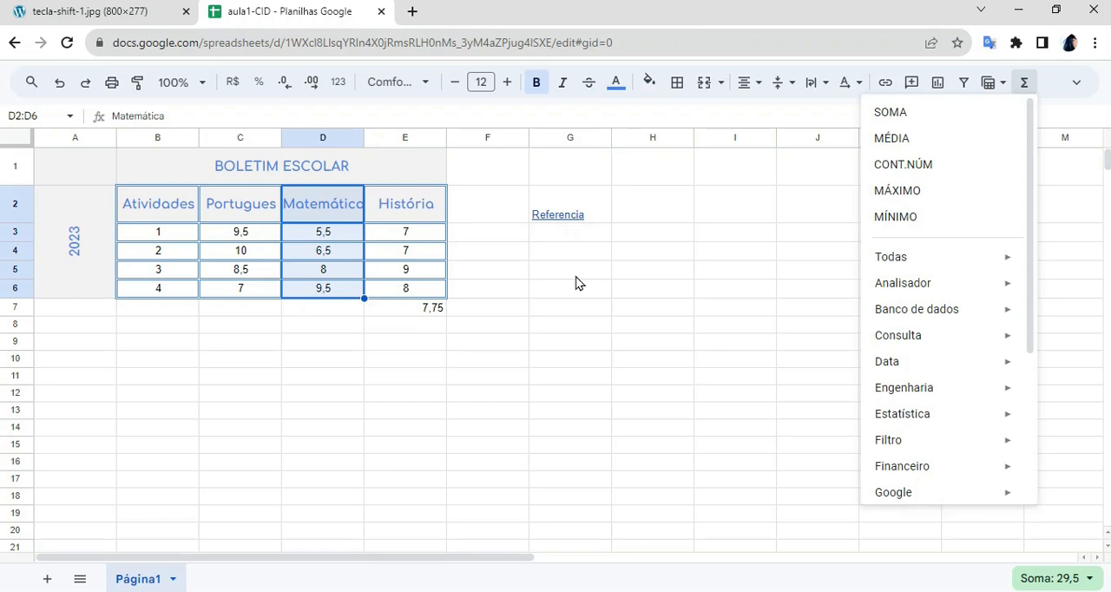
pyautogui.click(946, 191)
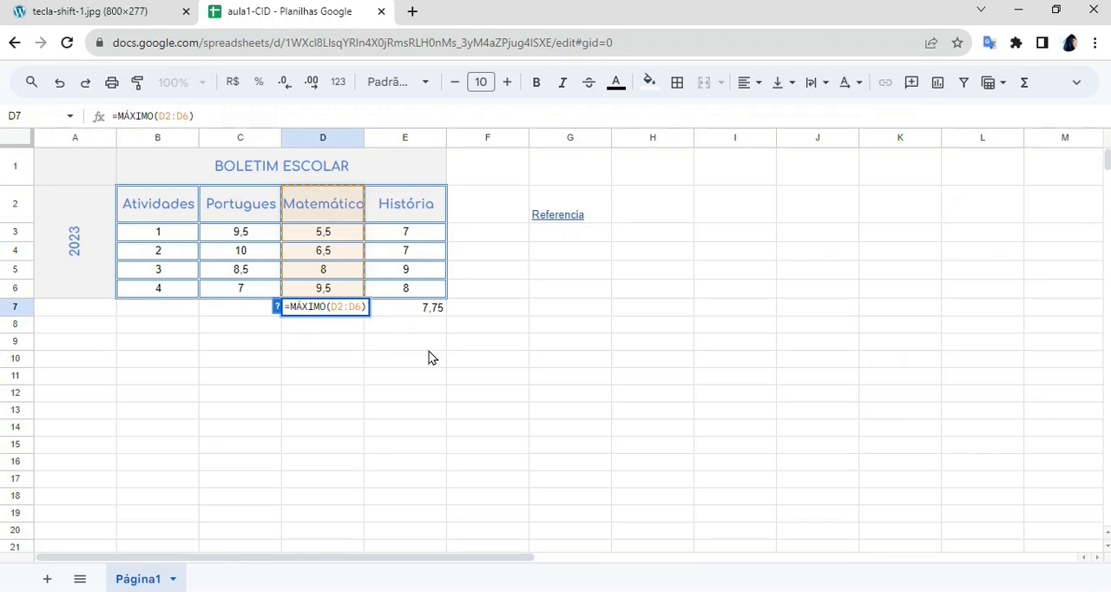
pyautogui.press('Return')
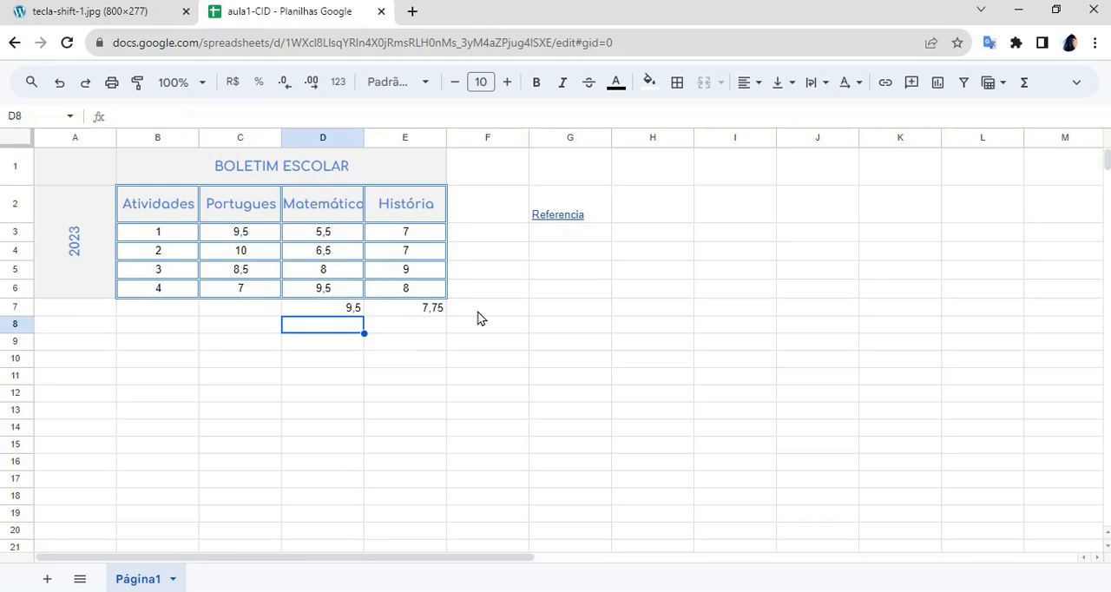
# - Clear the function results in cells D7:E7 below the grades table
pyautogui.click(290, 311)
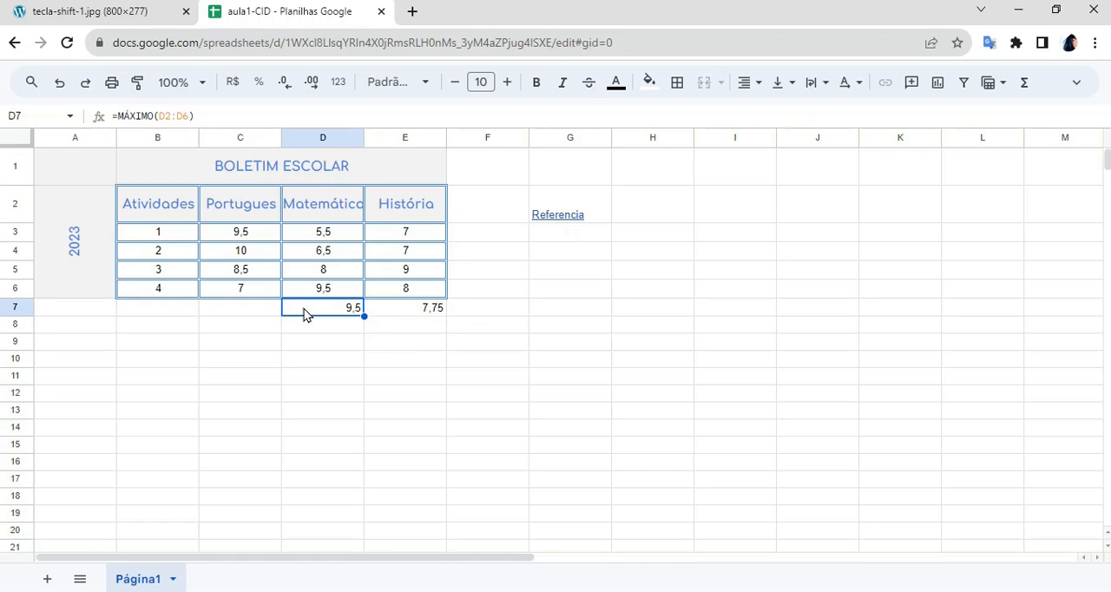
pyautogui.moveTo(304, 308); pyautogui.dragTo(443, 307)
pyautogui.press('Delete')
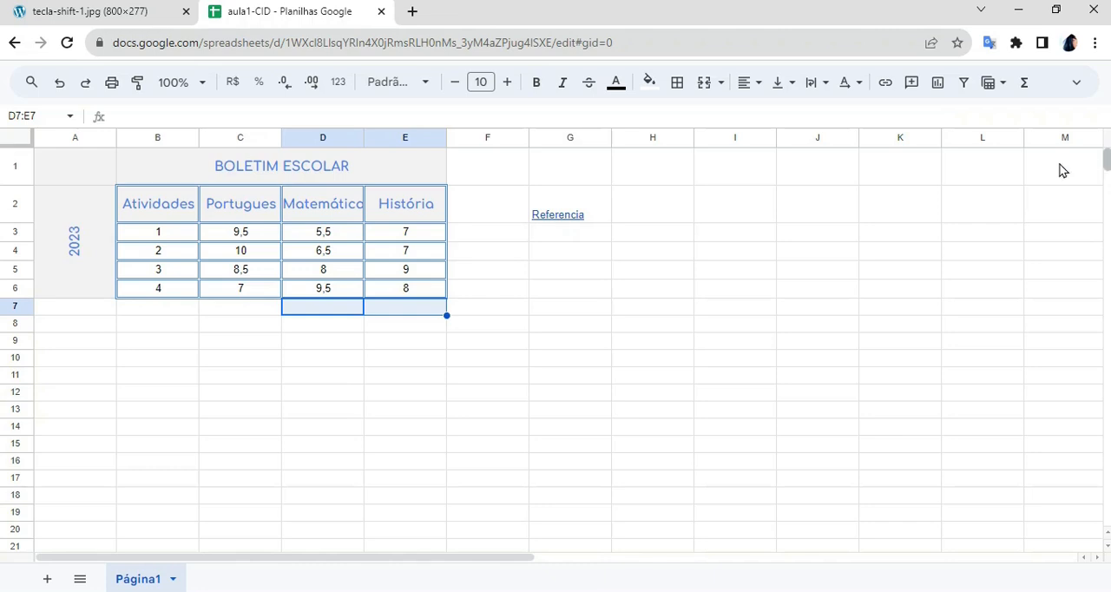
# - Look over the sheet's further rows and its columns up to AA, and return to the grades table
pyautogui.moveTo(1108, 163); pyautogui.dragTo(1108, 184)
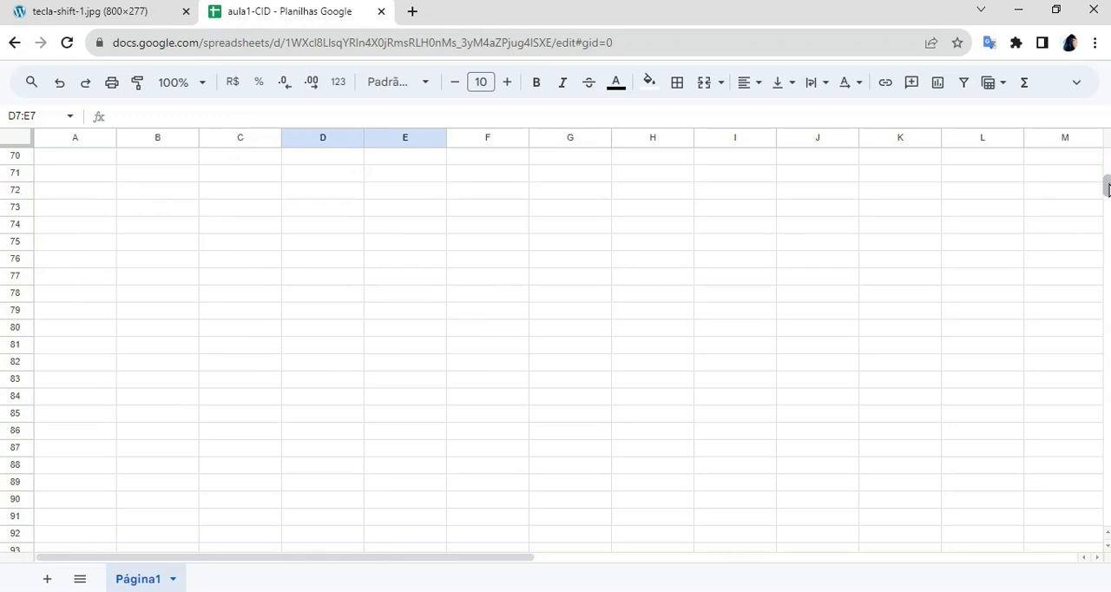
pyautogui.moveTo(1107, 181); pyautogui.dragTo(1106, 148)
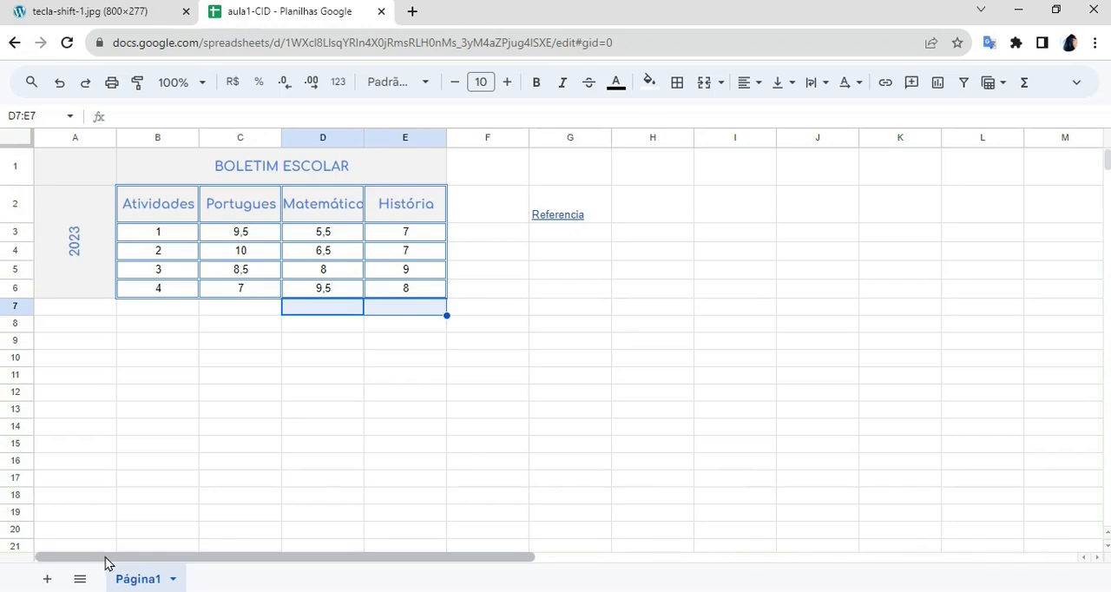
pyautogui.moveTo(71, 558); pyautogui.dragTo(630, 538)
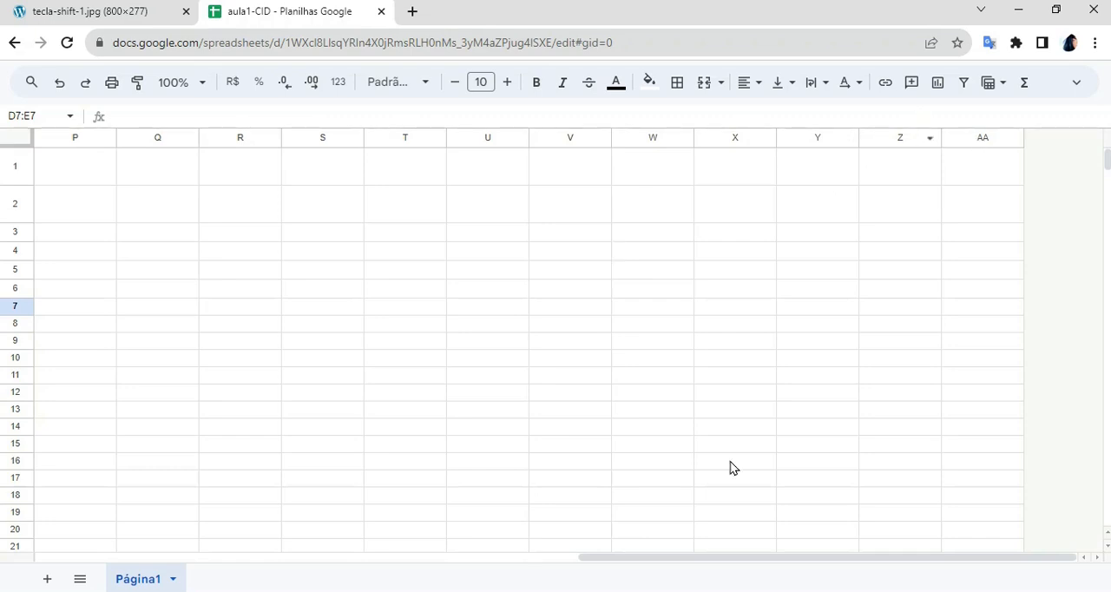
pyautogui.moveTo(669, 560); pyautogui.dragTo(44, 539)
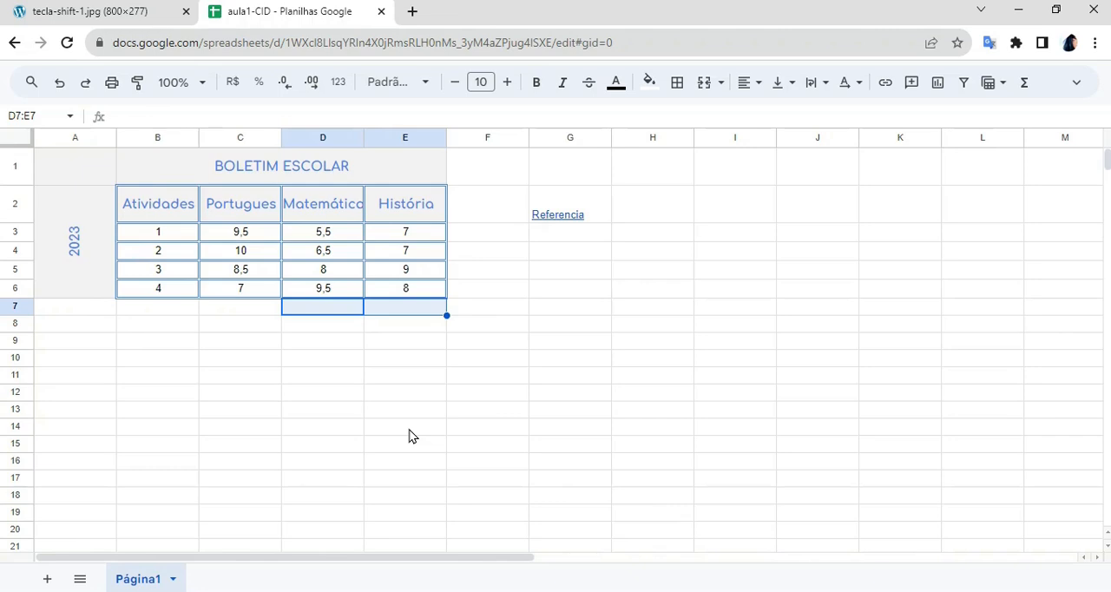
# - Move the active cell down and up column G from G8, look further down the sheet, and select cell E15
pyautogui.click(609, 325)
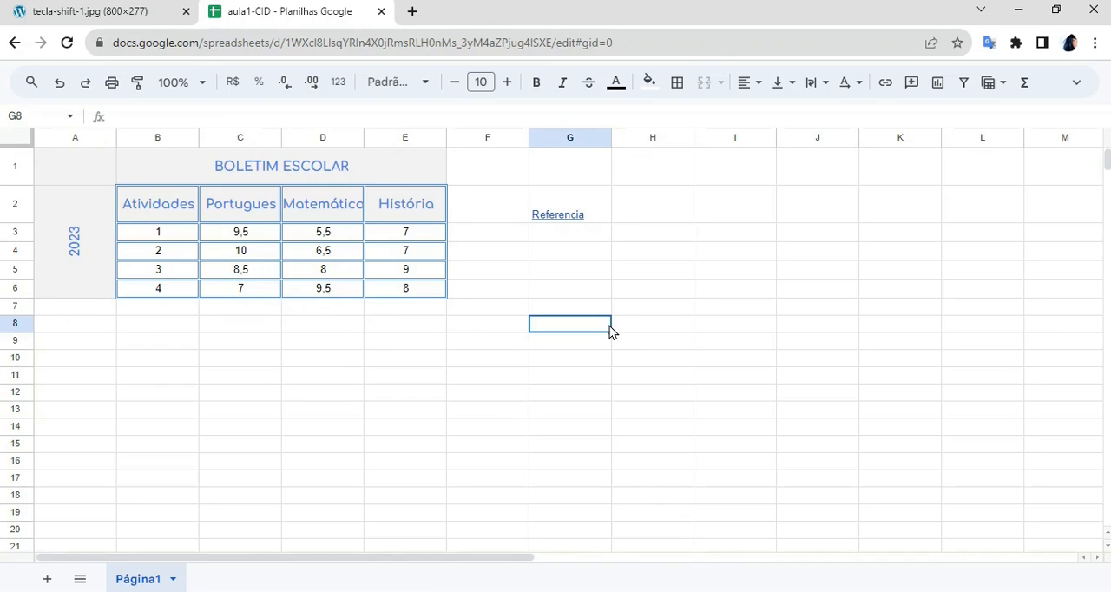
pyautogui.press('Down')
pyautogui.press('Down')
pyautogui.press('Down')
pyautogui.press('Down')
pyautogui.press('Down')
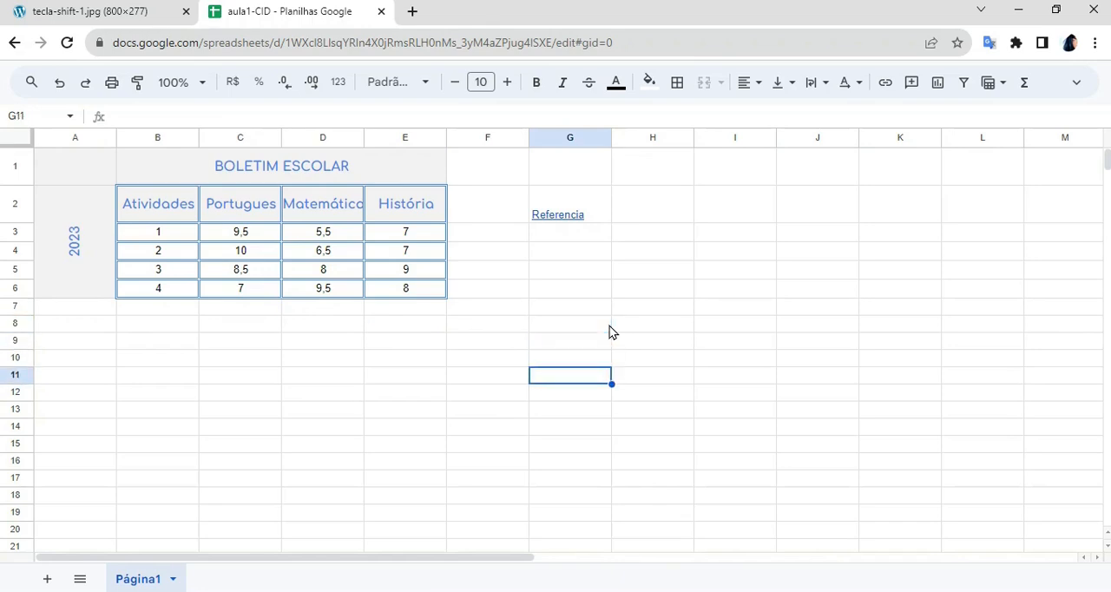
pyautogui.press('Up')
pyautogui.press('Up')
pyautogui.press('Up')
pyautogui.press('Down')
pyautogui.press('Down')
pyautogui.press('Down')
pyautogui.press('Down')
pyautogui.press('Down')
pyautogui.press('Down')
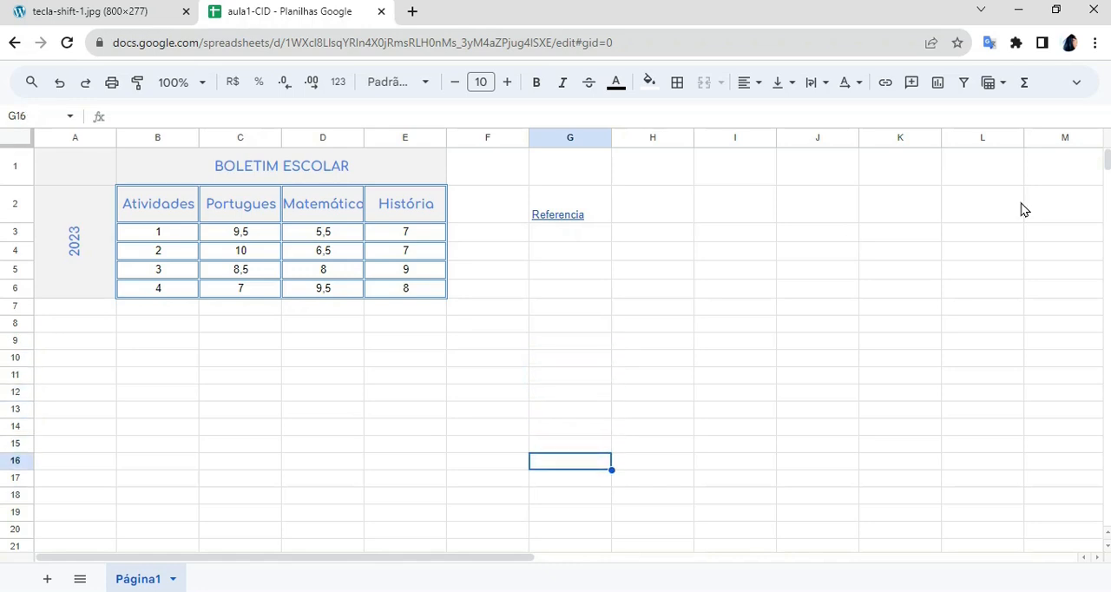
pyautogui.scroll(-1, 1107, 186)
pyautogui.moveTo(1107, 186); pyautogui.dragTo(1106, 143)
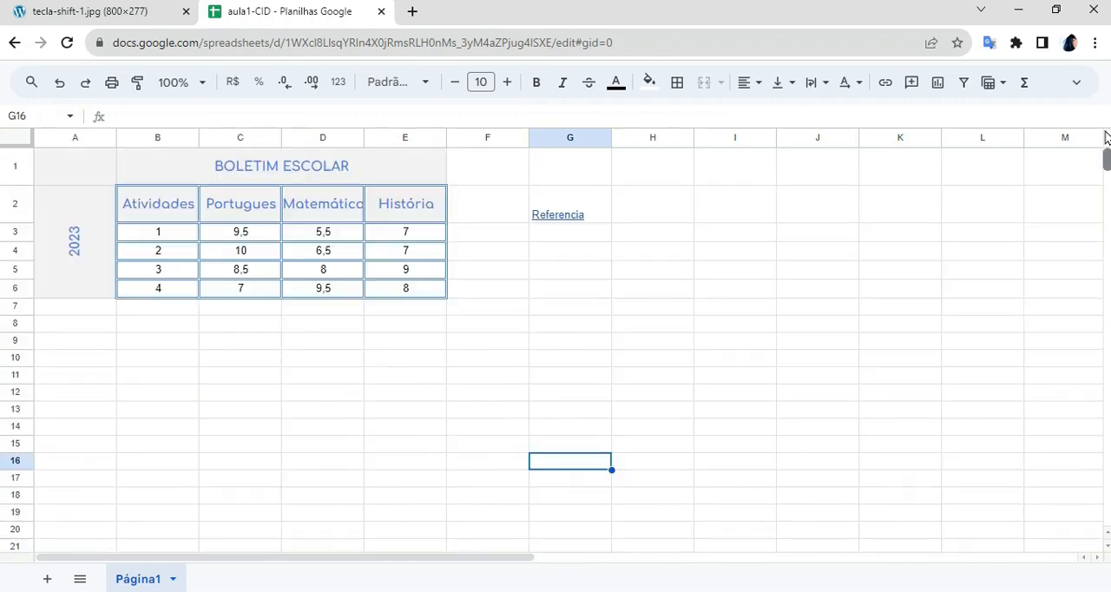
pyautogui.click(390, 451)
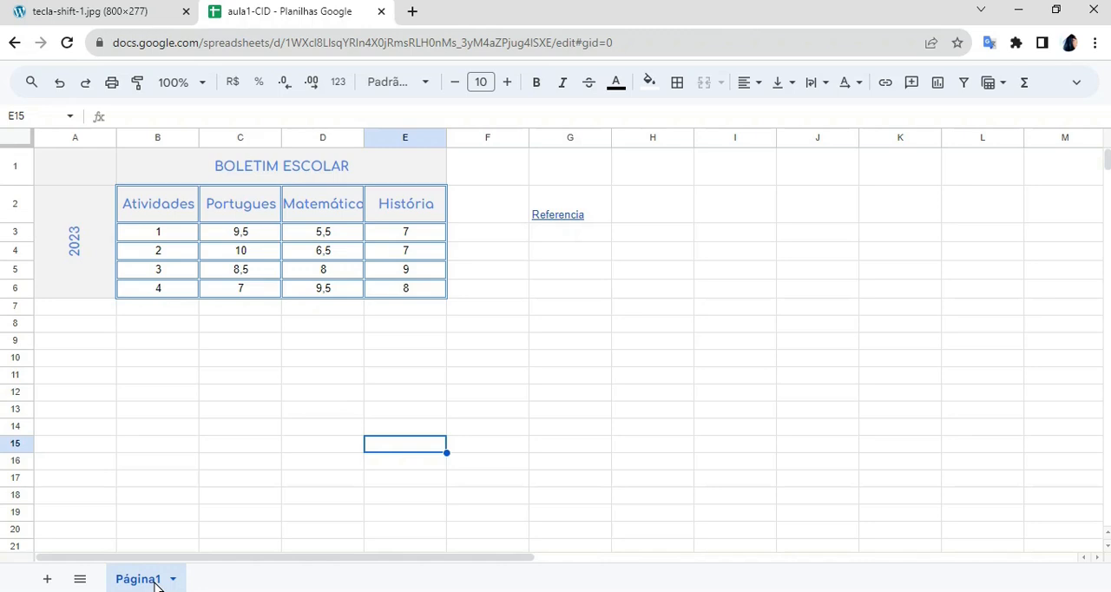
# - Add two new blank sheets to the spreadsheet and return to the sheet Página1
pyautogui.click(51, 582)
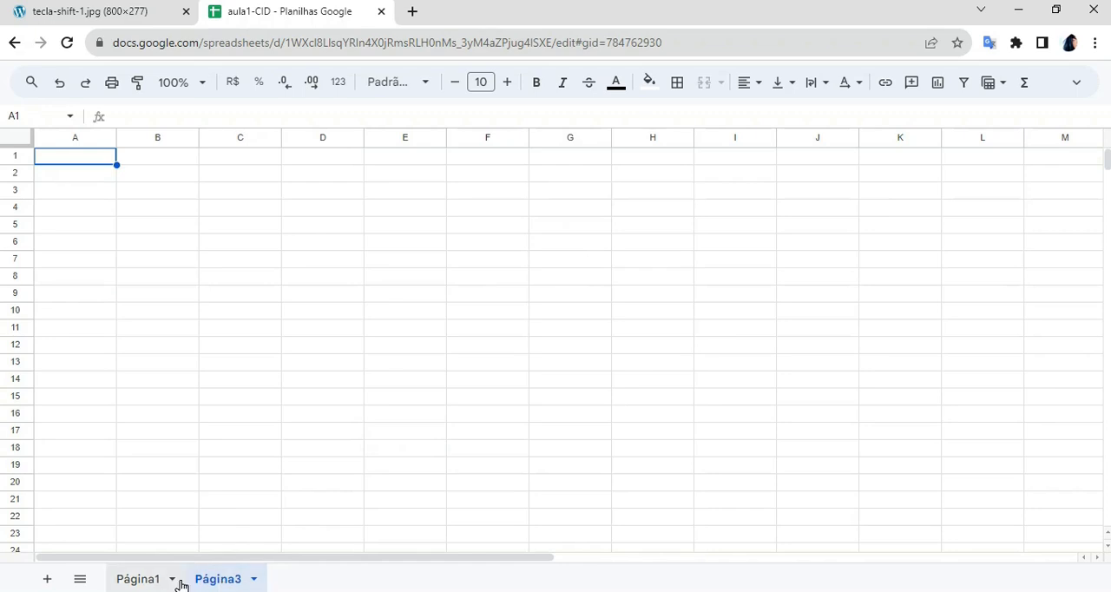
pyautogui.click(49, 579)
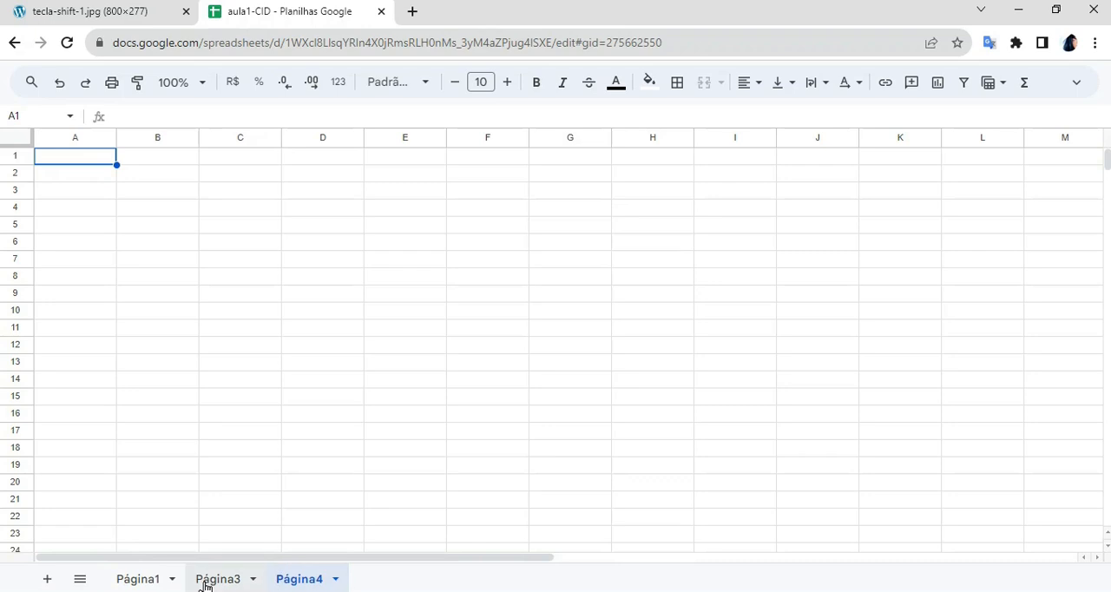
pyautogui.click(136, 584)
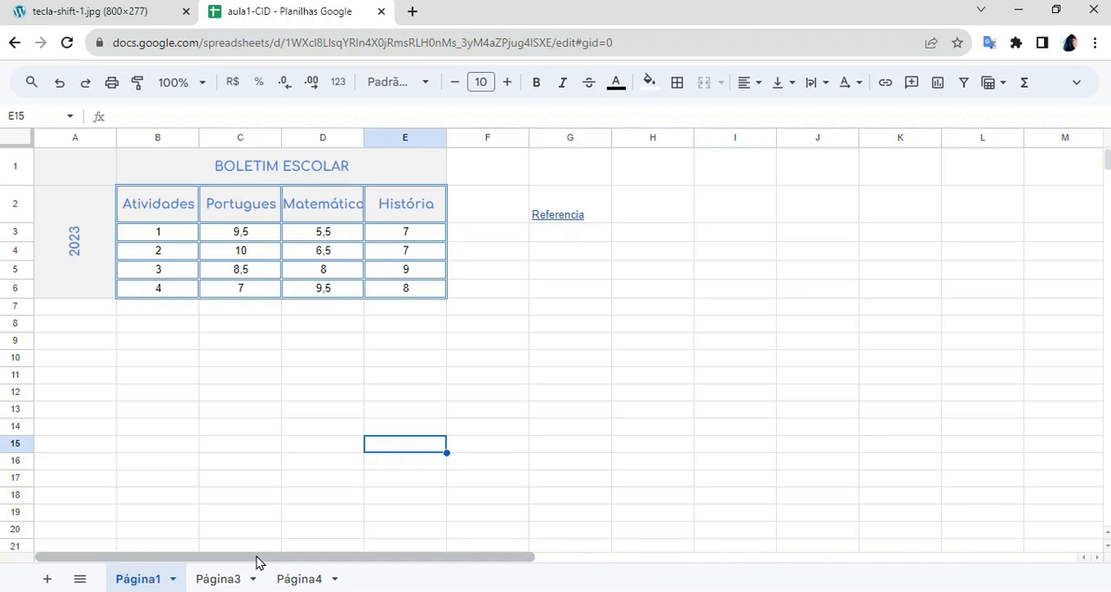
# - Compare the sheets Página1 and Página3 by switching back and forth between them, ending on Página1
pyautogui.click(216, 580)
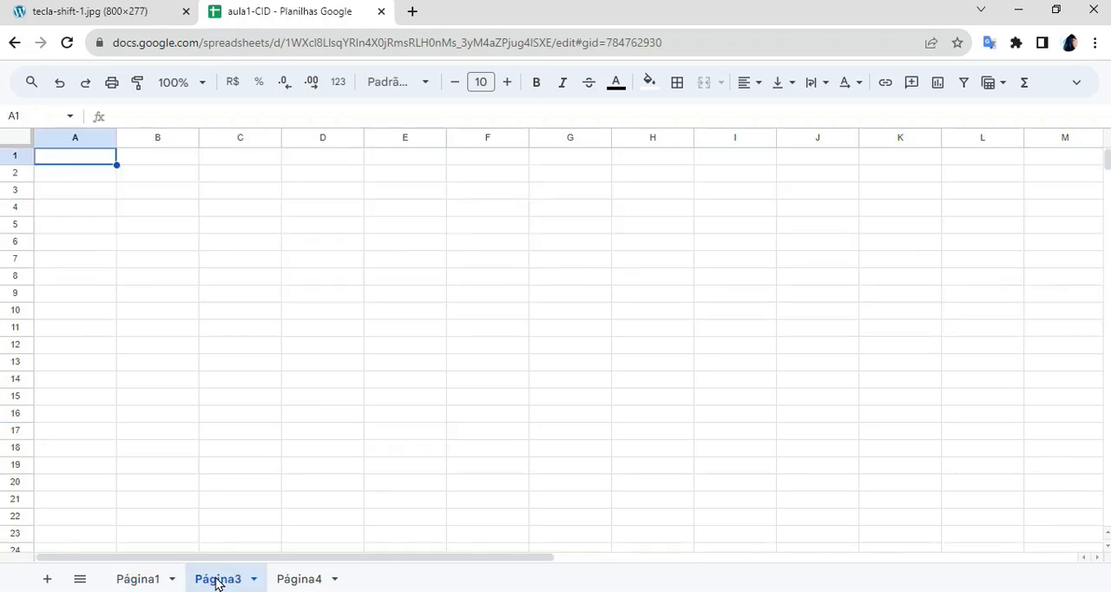
pyautogui.click(141, 577)
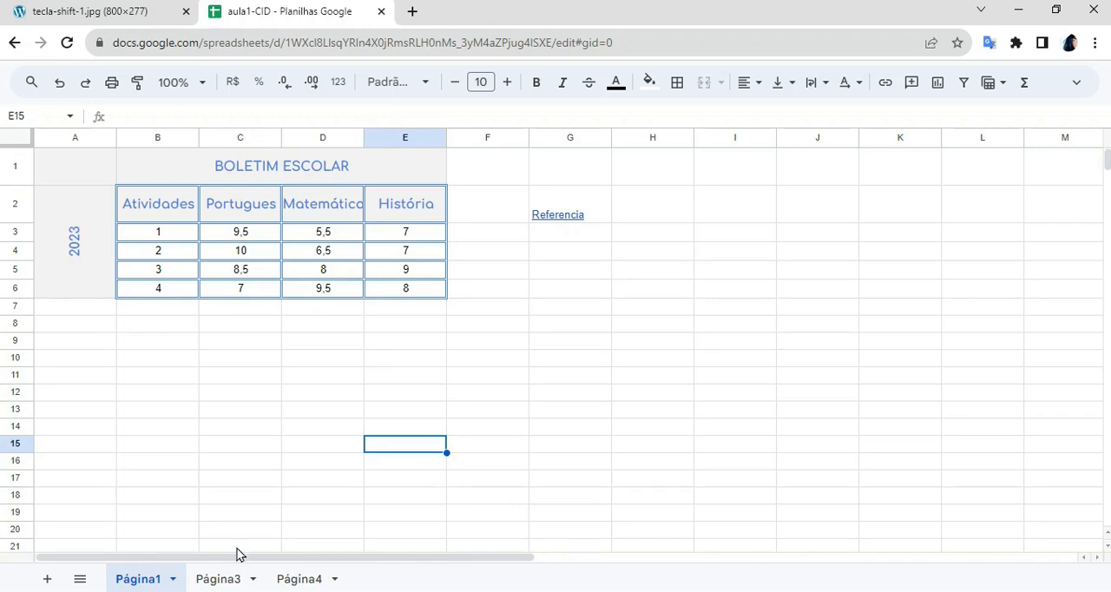
pyautogui.click(224, 580)
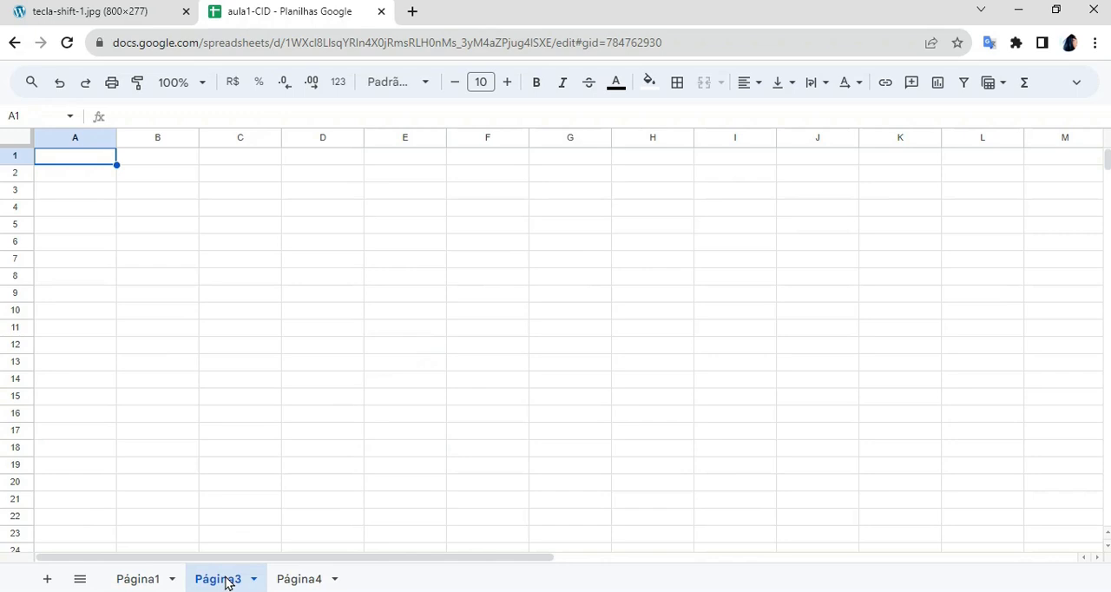
pyautogui.click(155, 579)
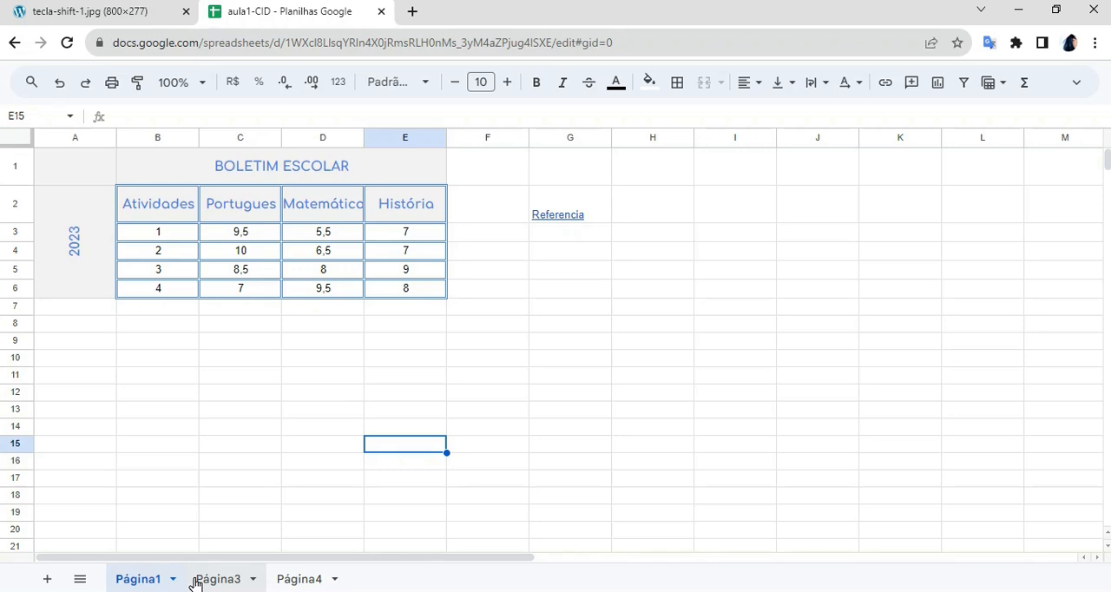
pyautogui.click(195, 581)
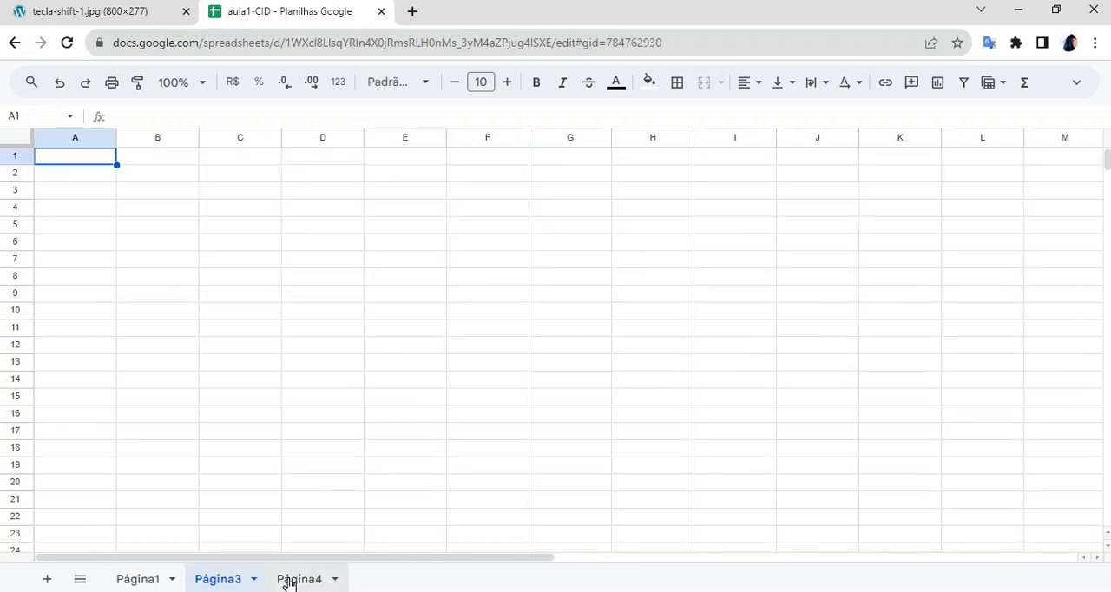
pyautogui.click(149, 583)
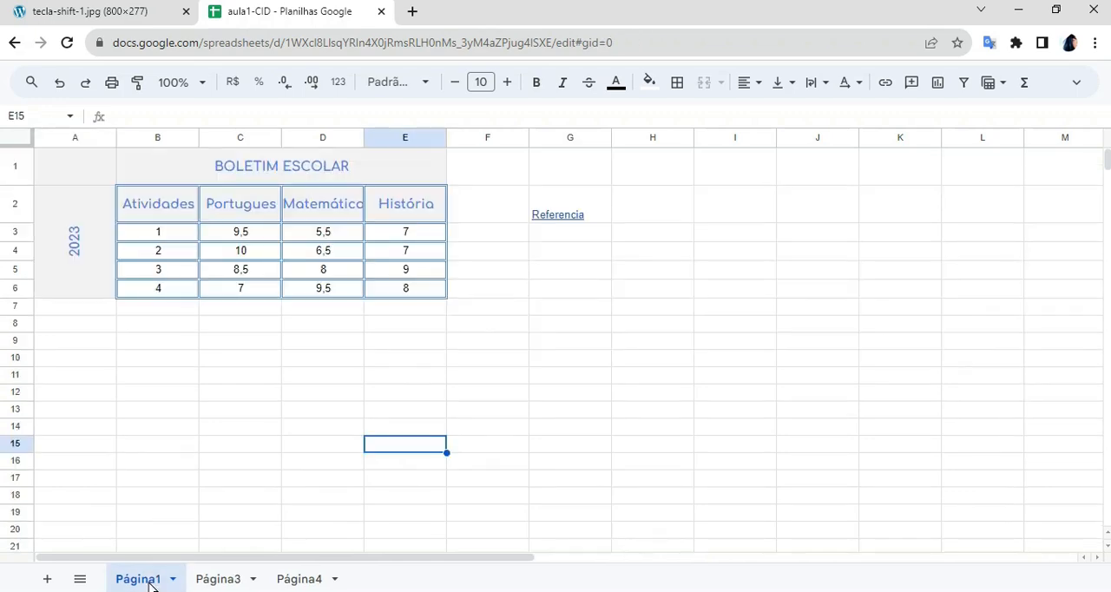
pyautogui.click(223, 578)
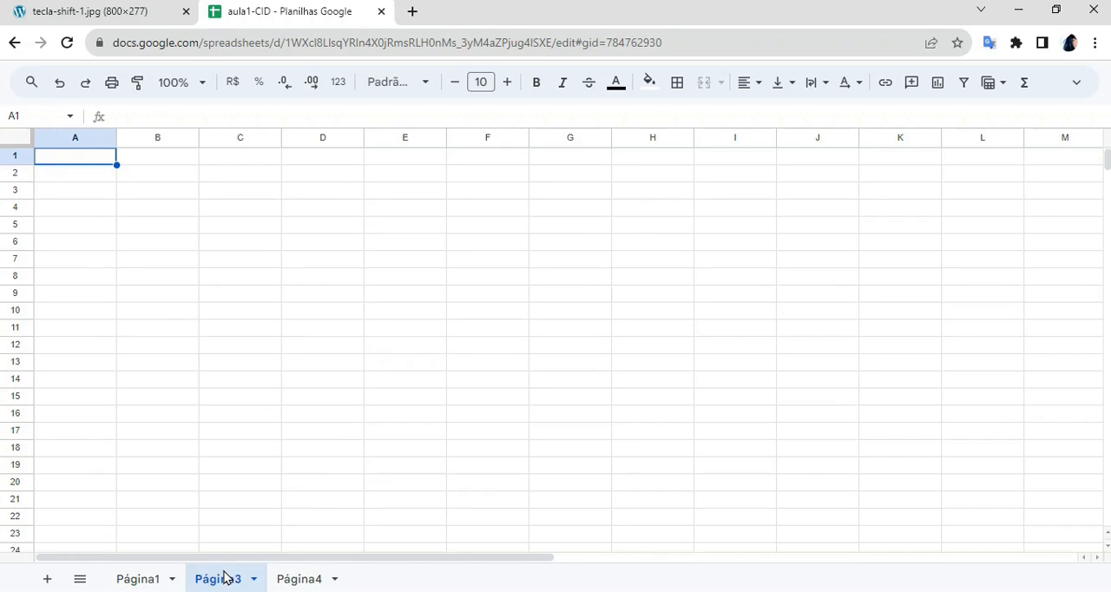
pyautogui.click(141, 579)
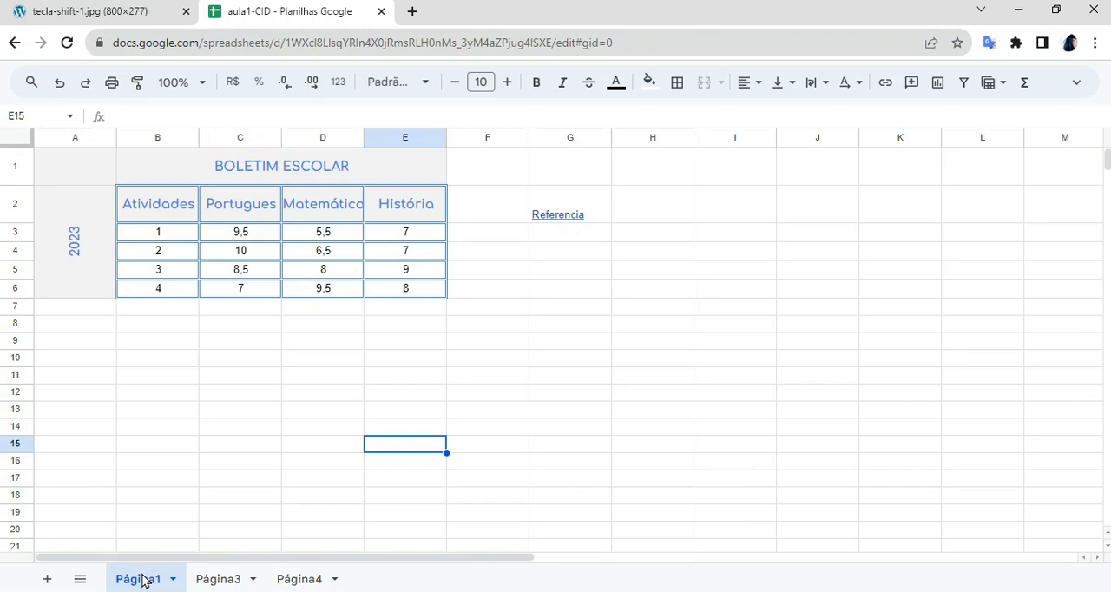
# - Delete the blank sheet Página3 and confirm the deletion
pyautogui.rightClick(228, 583)
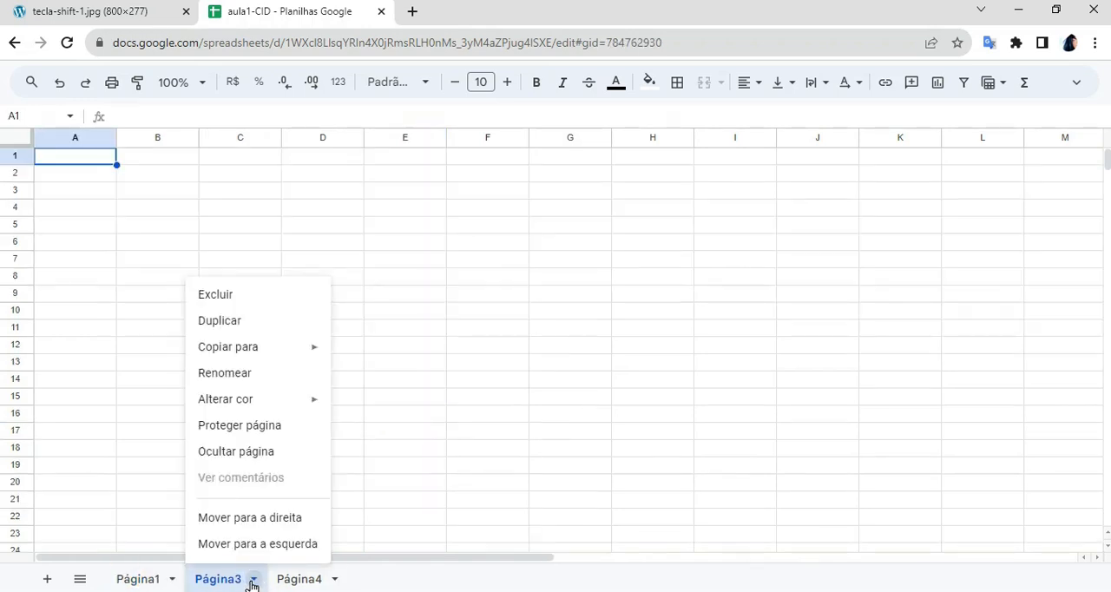
pyautogui.click(238, 296)
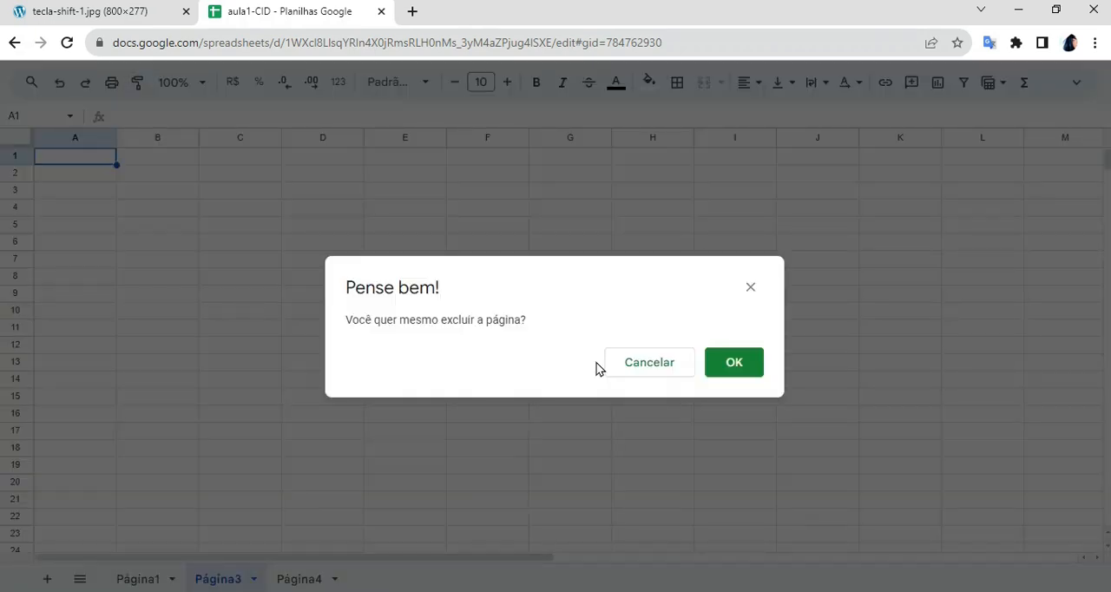
pyautogui.click(720, 366)
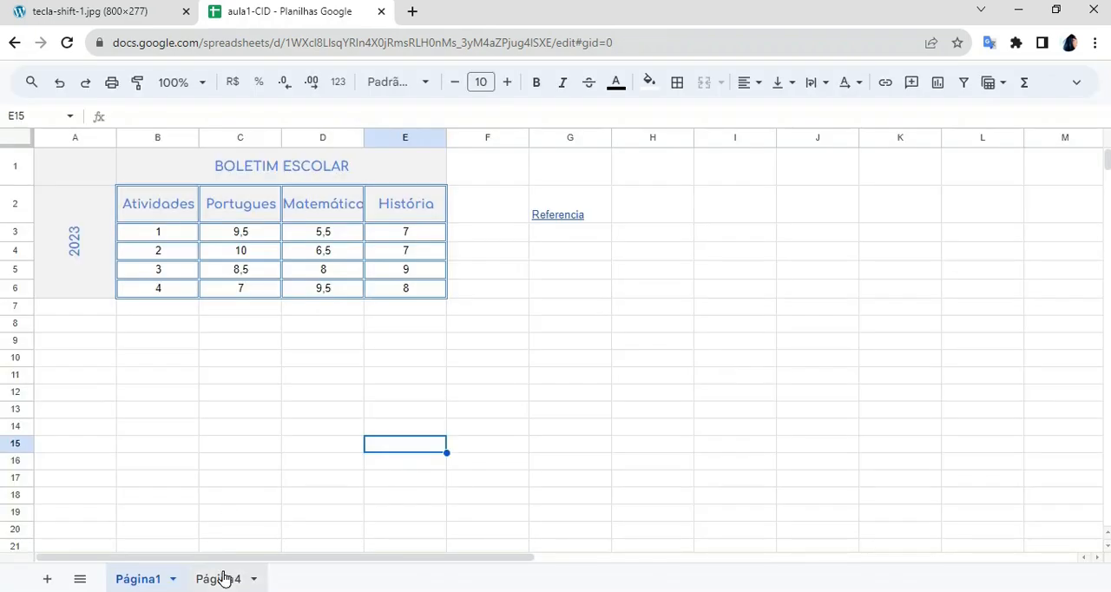
# - Duplicate the sheet Página1 with its grades table within the same spreadsheet
pyautogui.rightClick(224, 578)
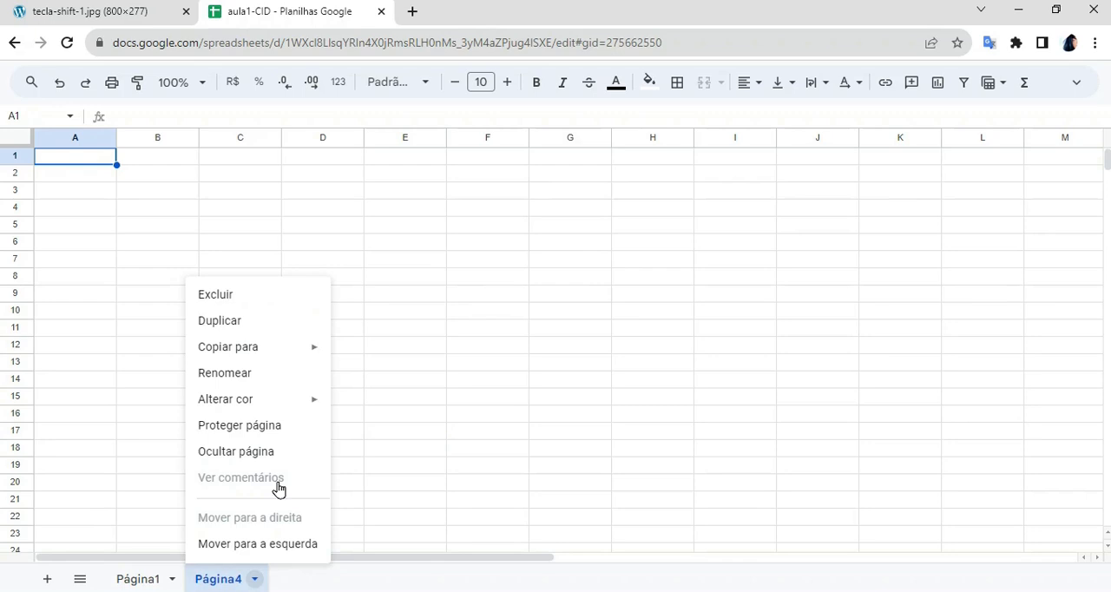
pyautogui.click(139, 580)
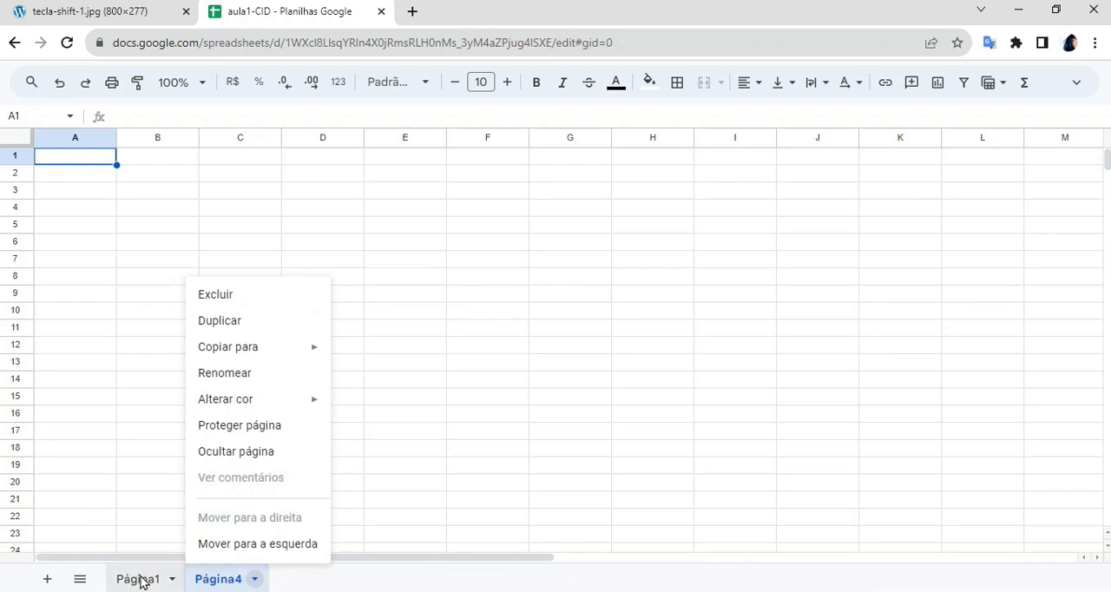
pyautogui.click(173, 580)
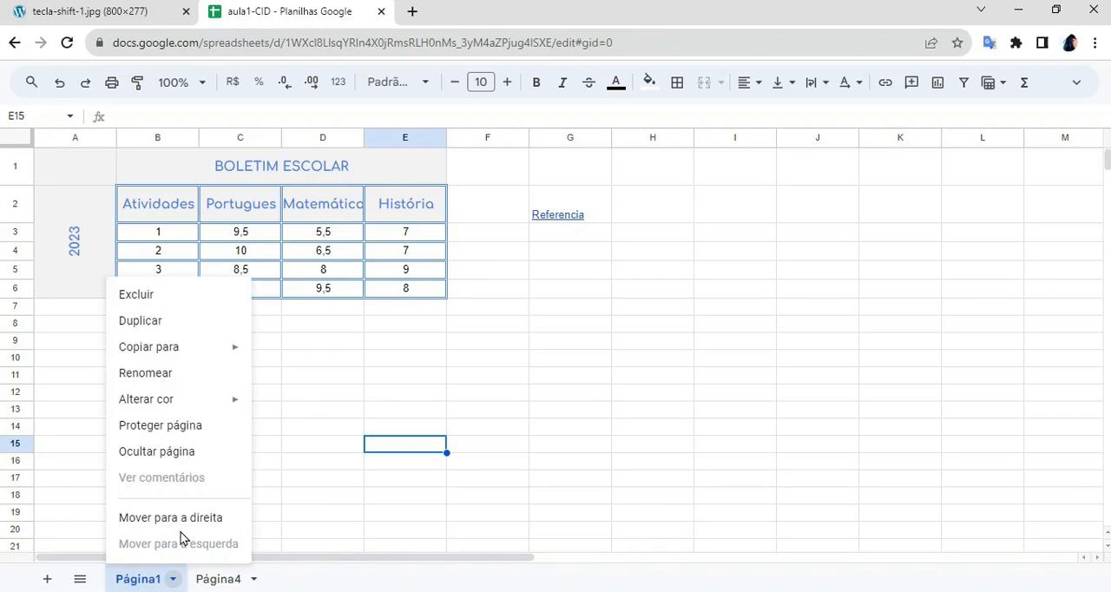
pyautogui.click(191, 331)
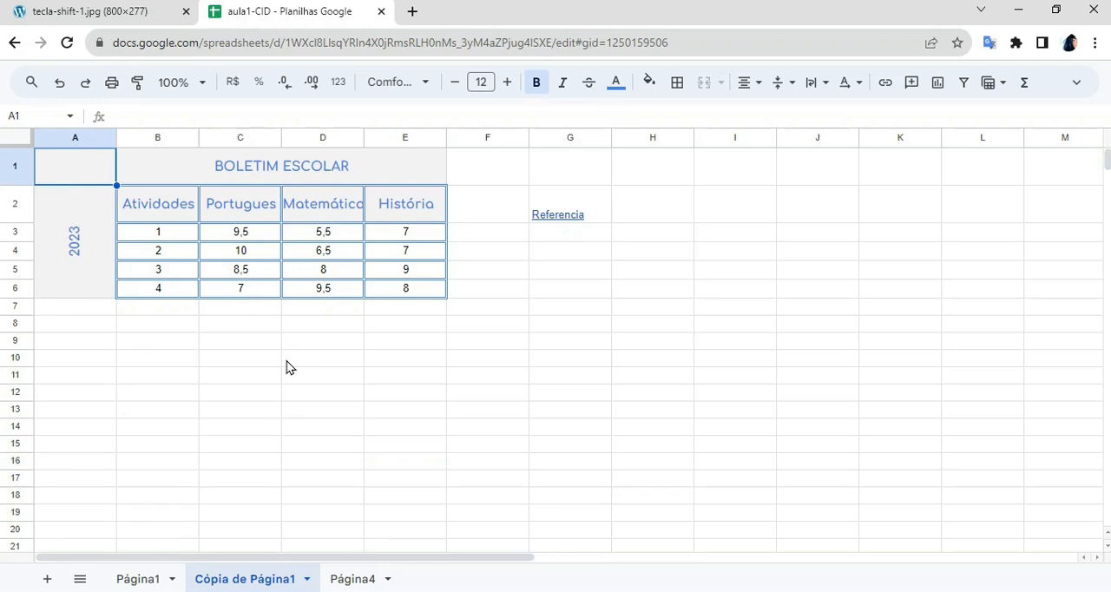
# - Rename the duplicated sheet Cópia de Página1 as notas
pyautogui.click(137, 577)
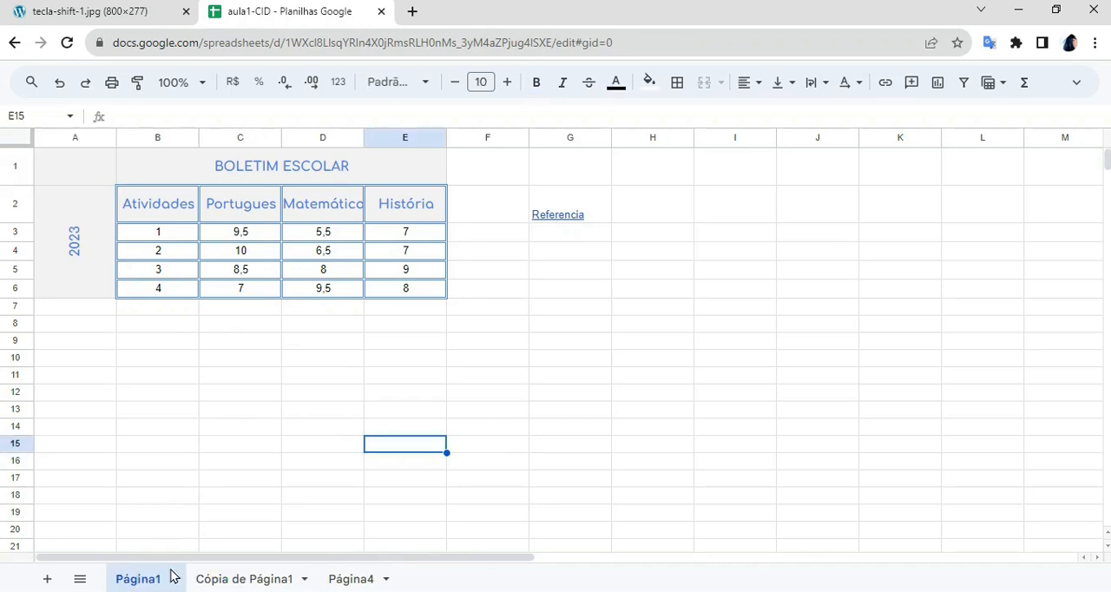
pyautogui.click(238, 578)
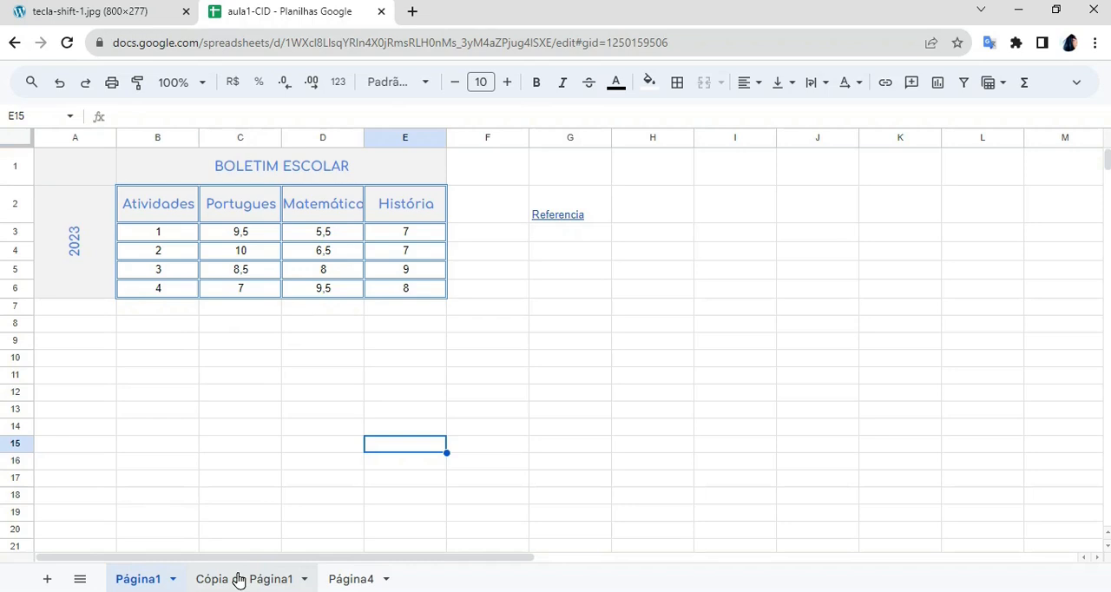
pyautogui.rightClick(238, 578)
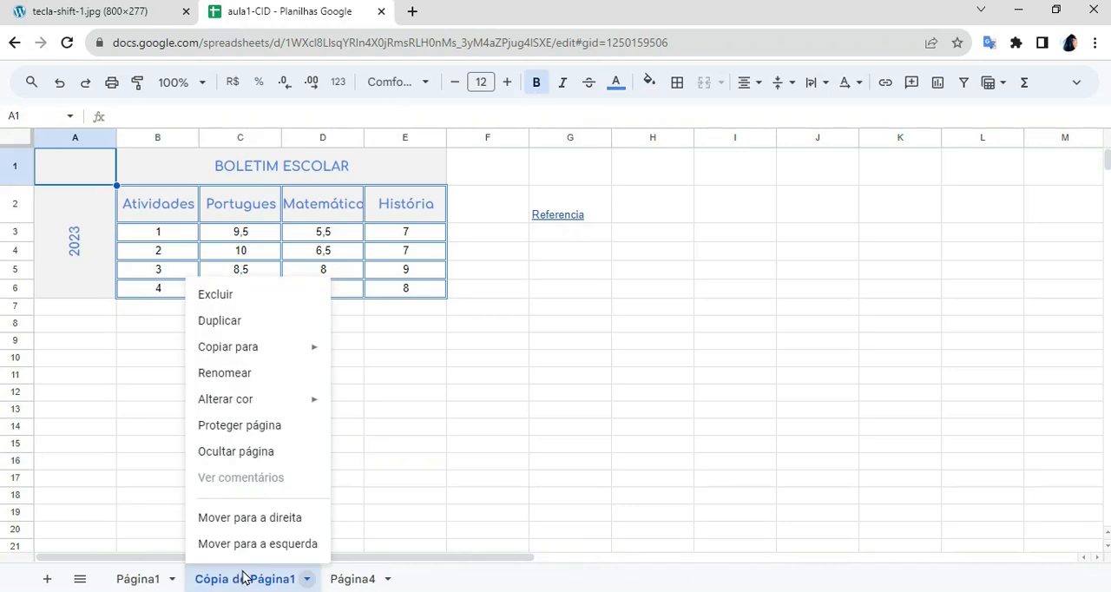
pyautogui.click(245, 372)
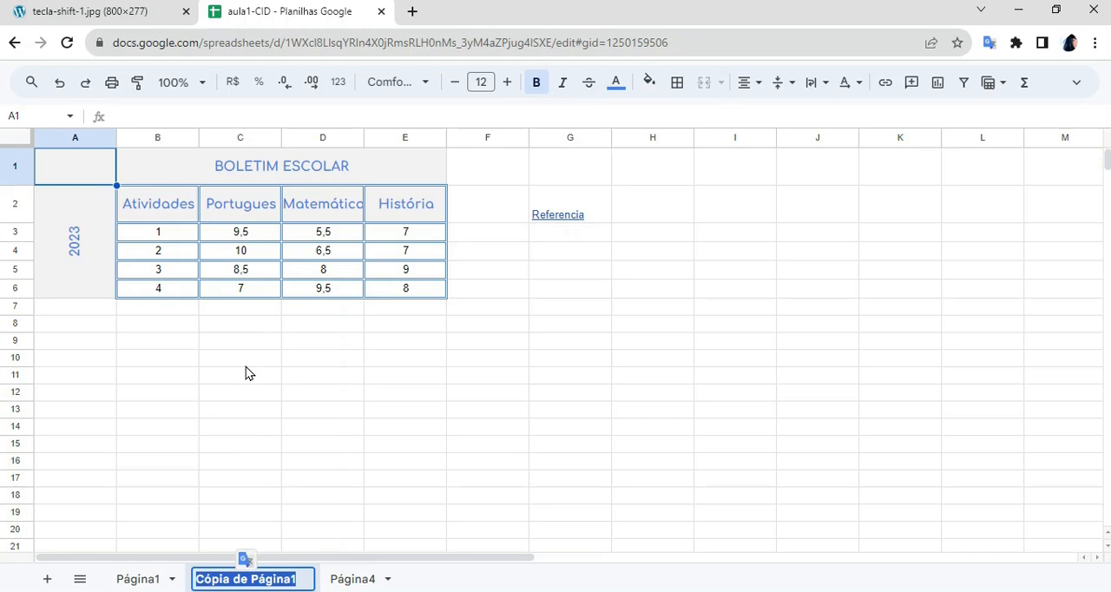
pyautogui.write('notas')
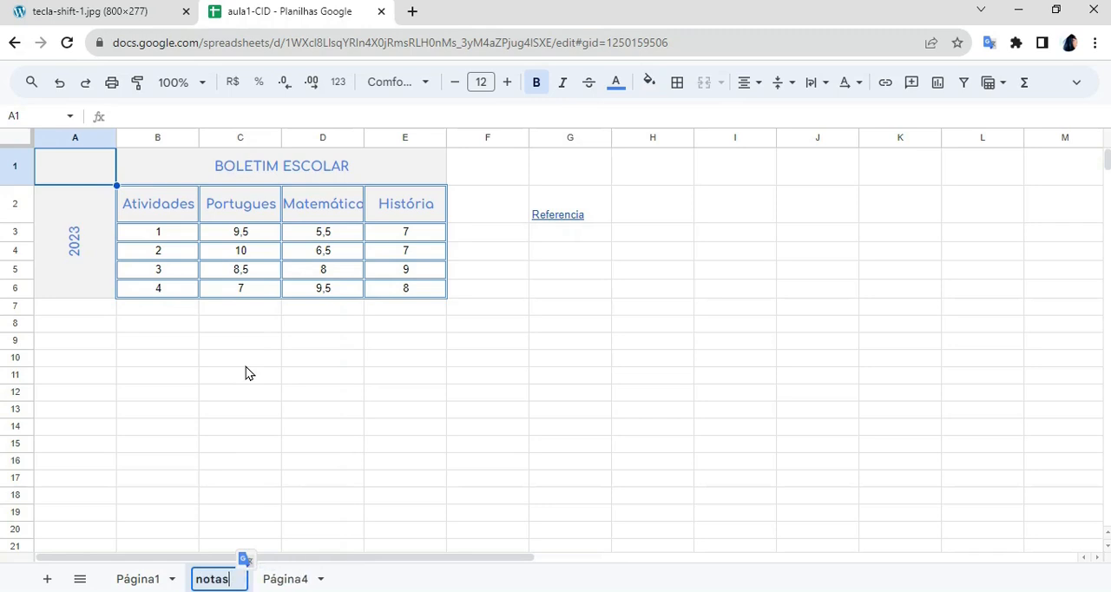
pyautogui.press('Return')
# - Use the list of all sheets to go to Página1 and from there to Página4
pyautogui.click(80, 580)
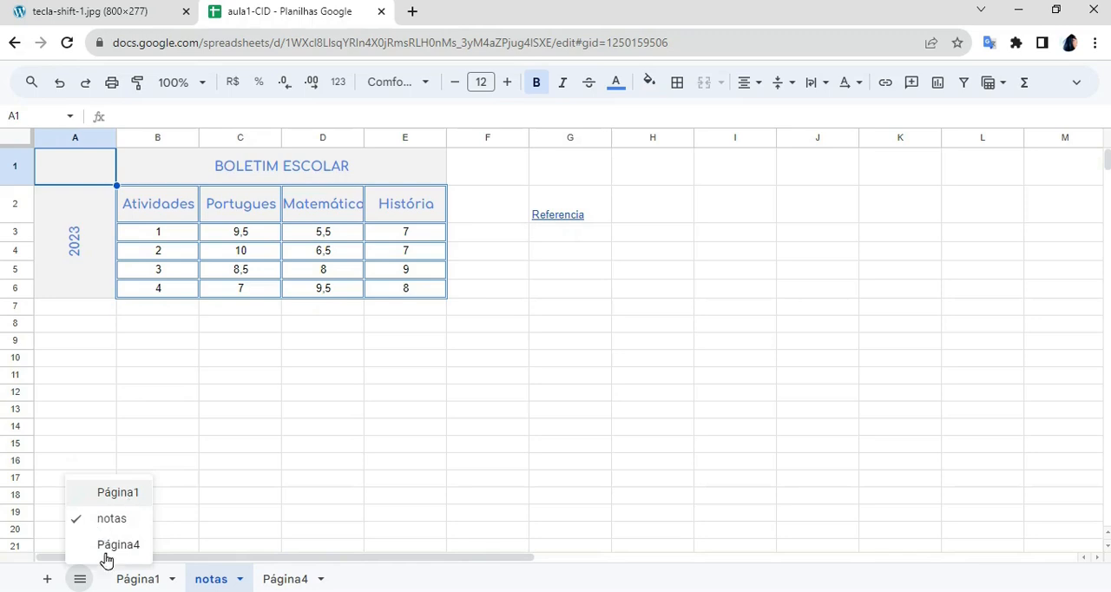
pyautogui.click(133, 499)
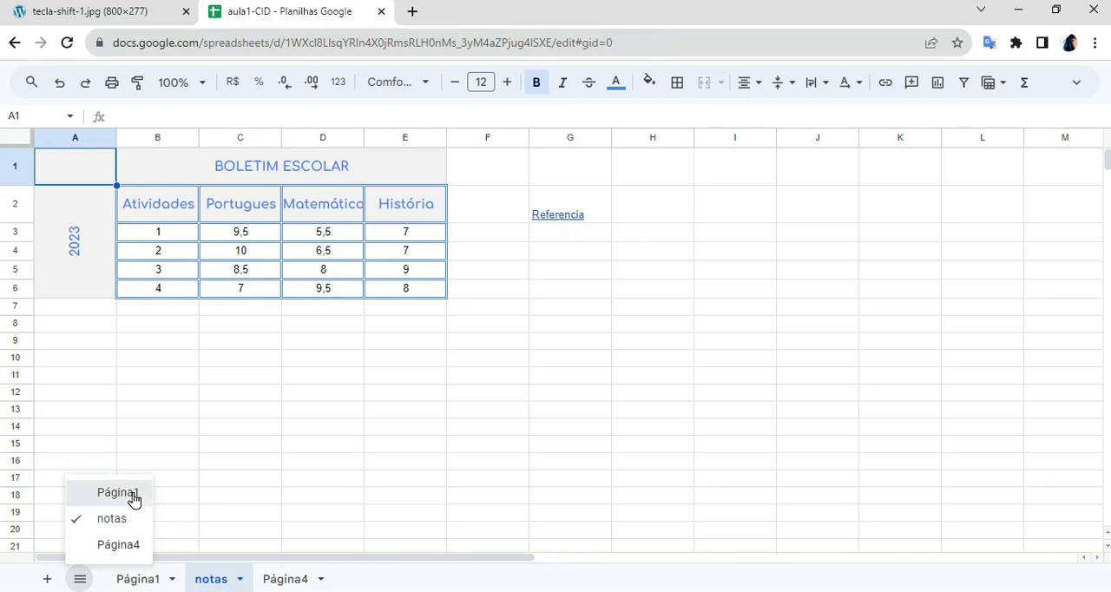
pyautogui.click(80, 579)
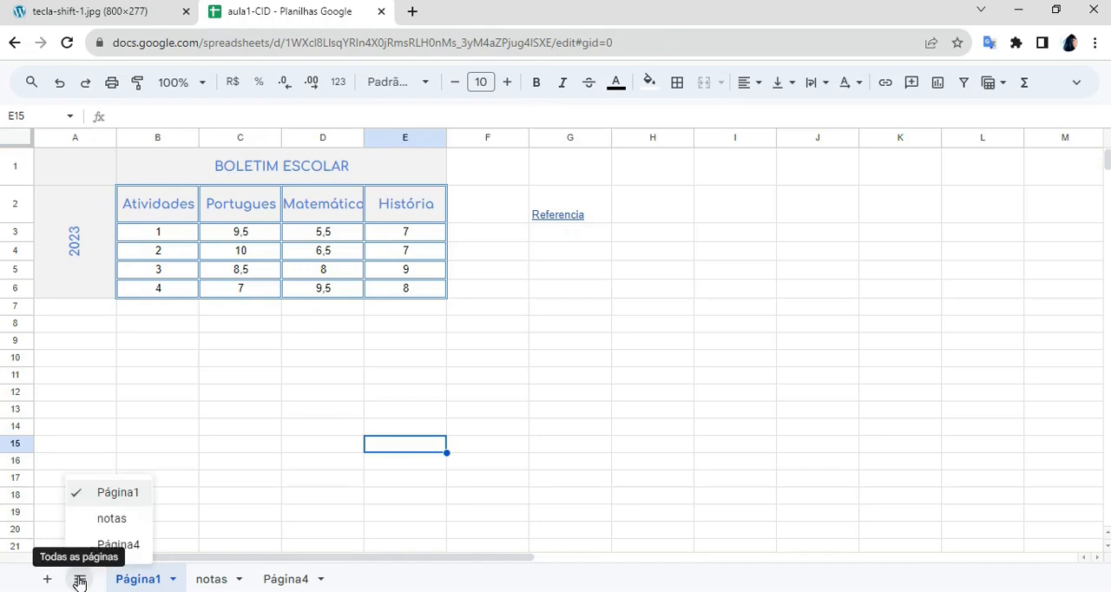
pyautogui.click(121, 552)
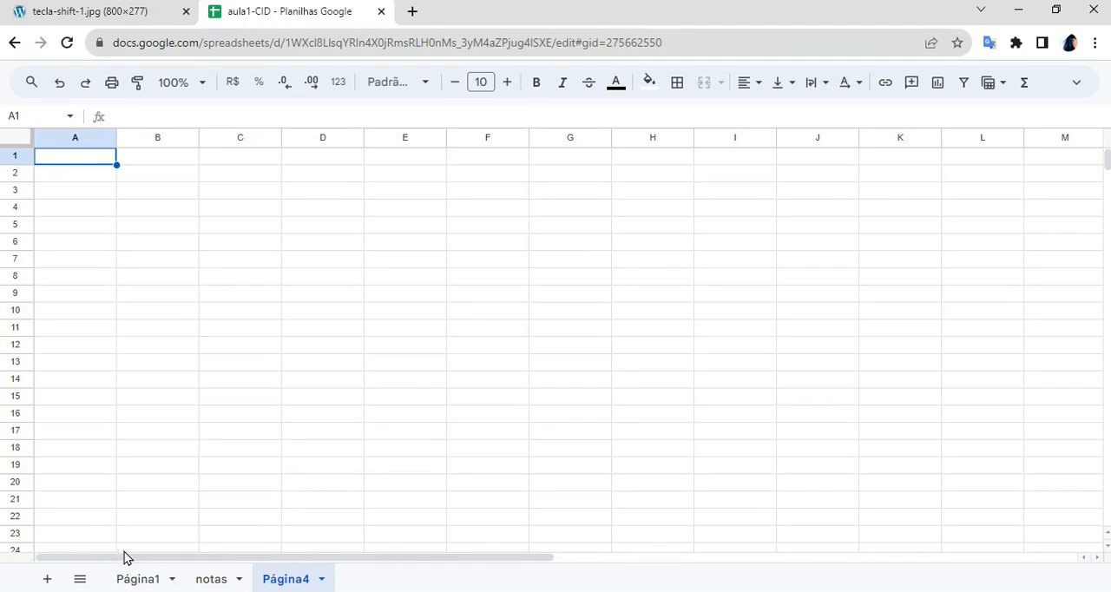
# - Return to the sheet Página1 and change its tab colour to purple
pyautogui.click(133, 578)
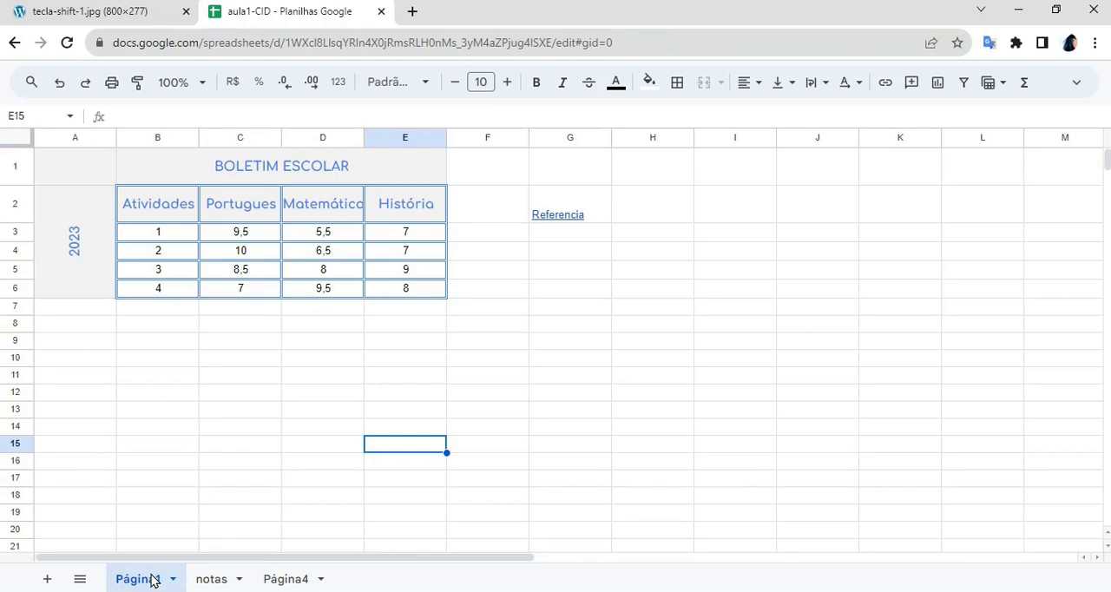
pyautogui.rightClick(152, 580)
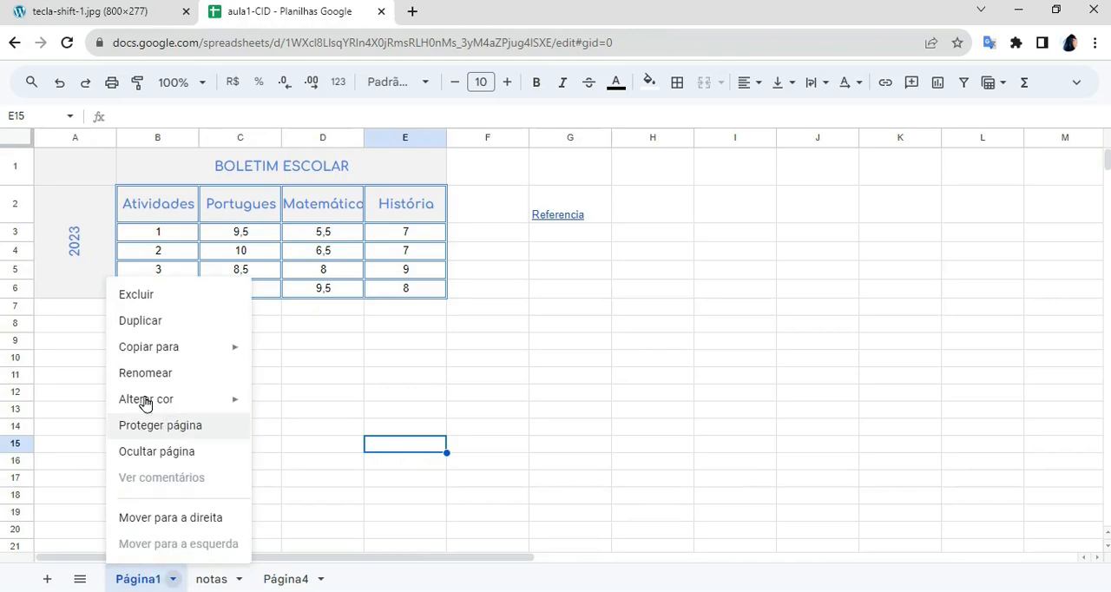
pyautogui.moveTo(203, 401)
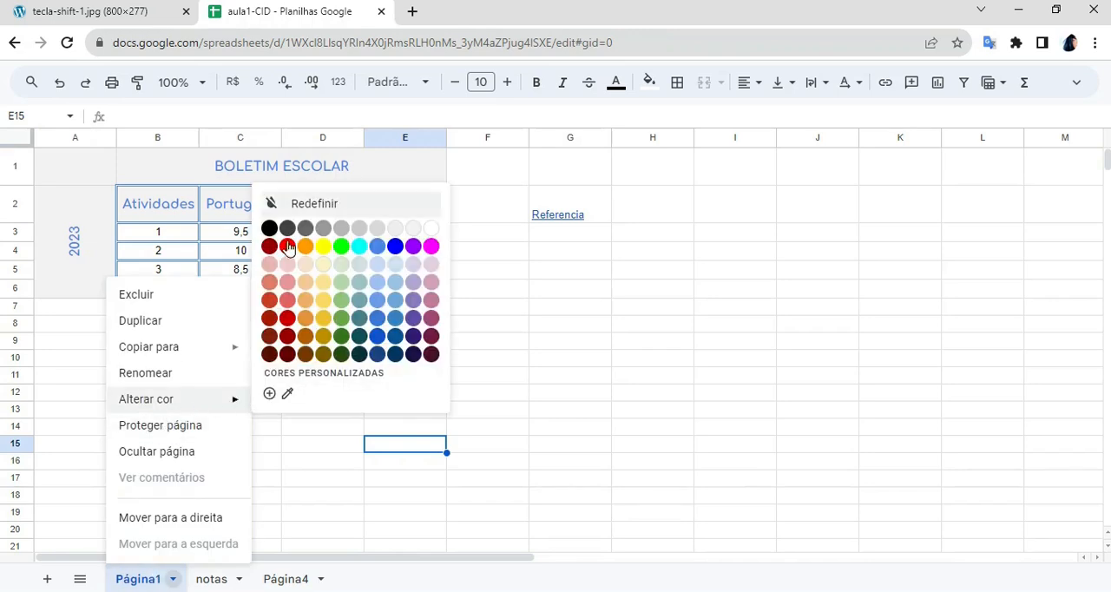
pyautogui.click(431, 250)
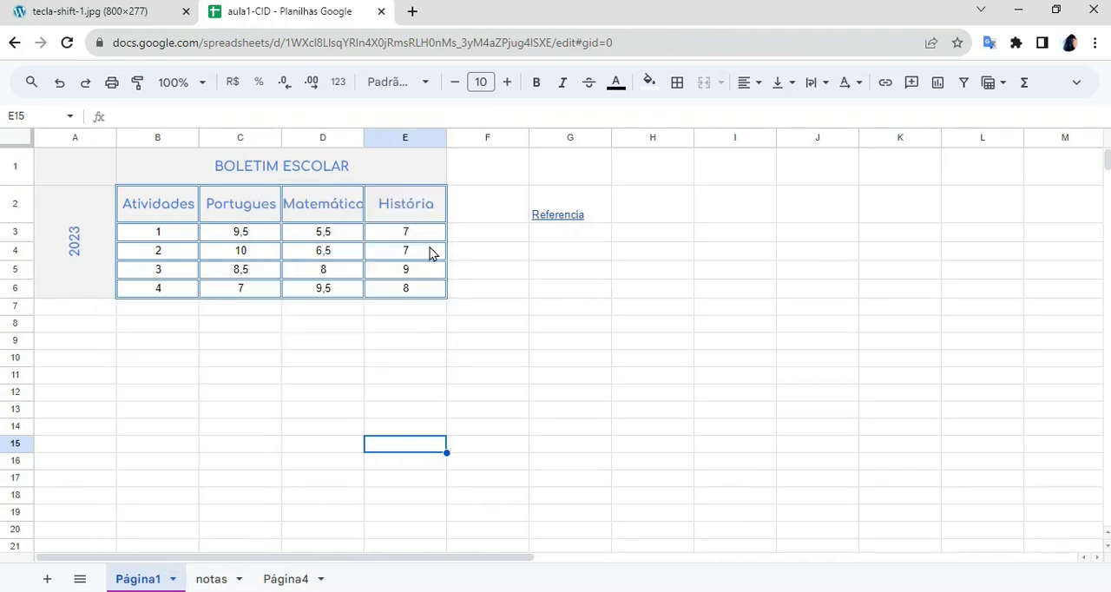
pyautogui.click(171, 580)
pyautogui.click(525, 449)
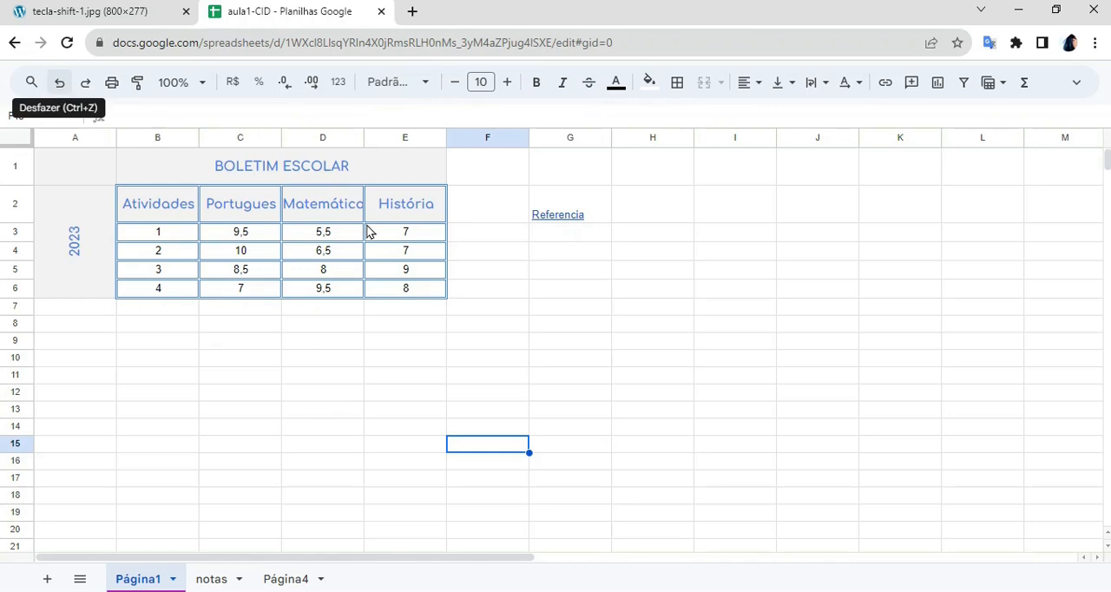
# - Enter ok in cell H6, undo the entry and redo it
pyautogui.click(683, 293)
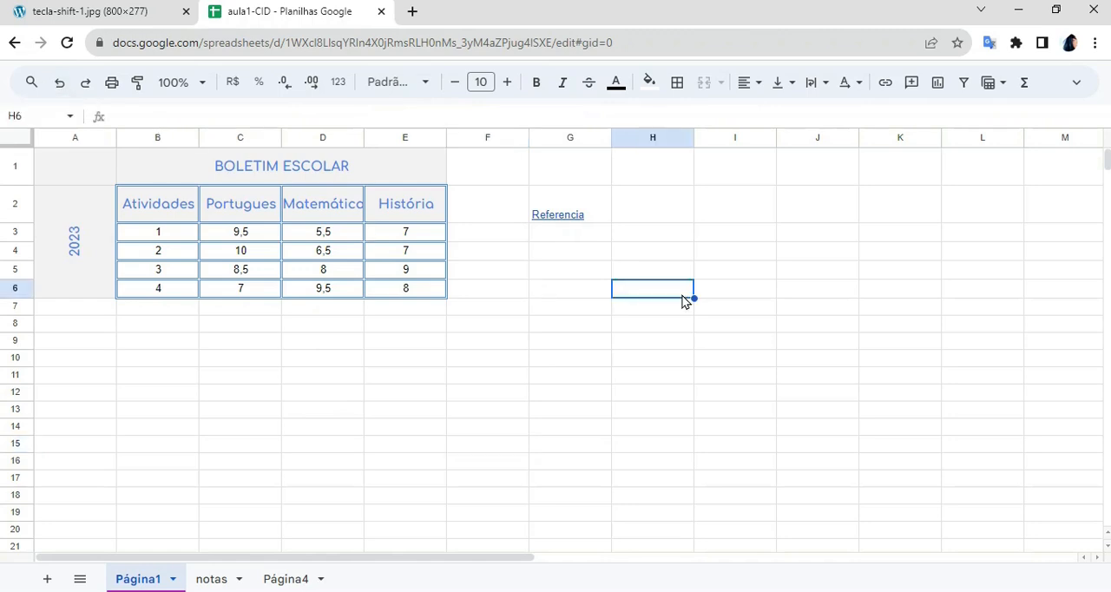
pyautogui.write('ok')
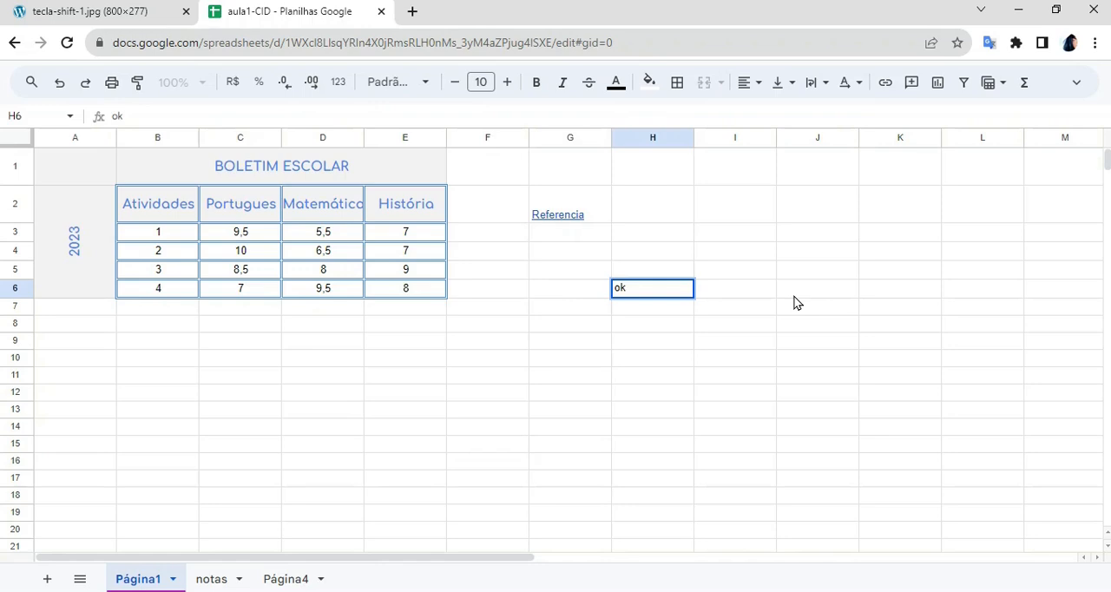
pyautogui.click(795, 296)
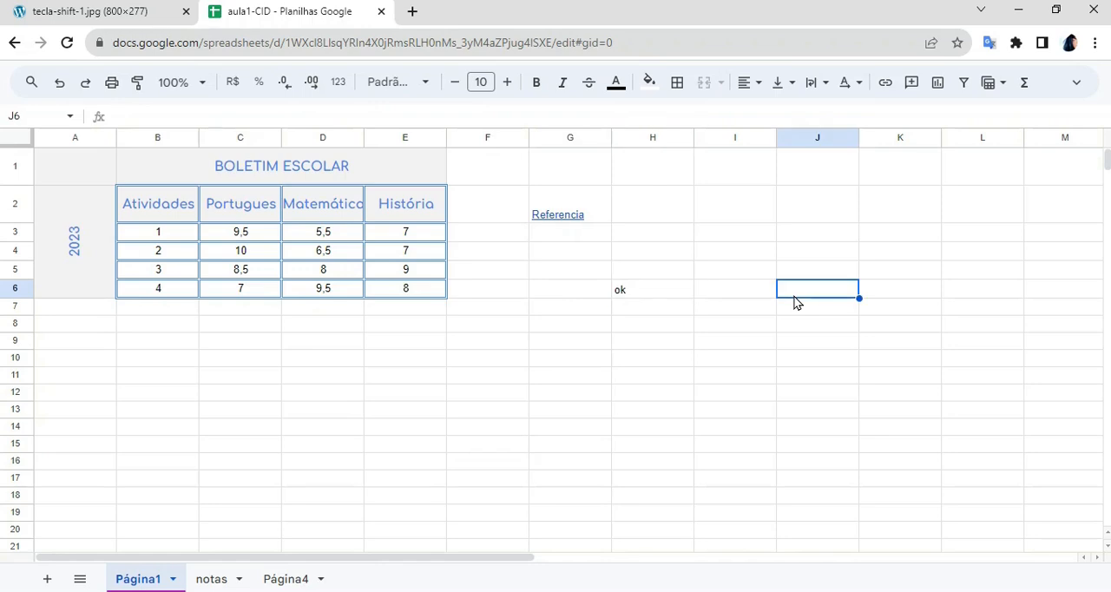
pyautogui.click(59, 84)
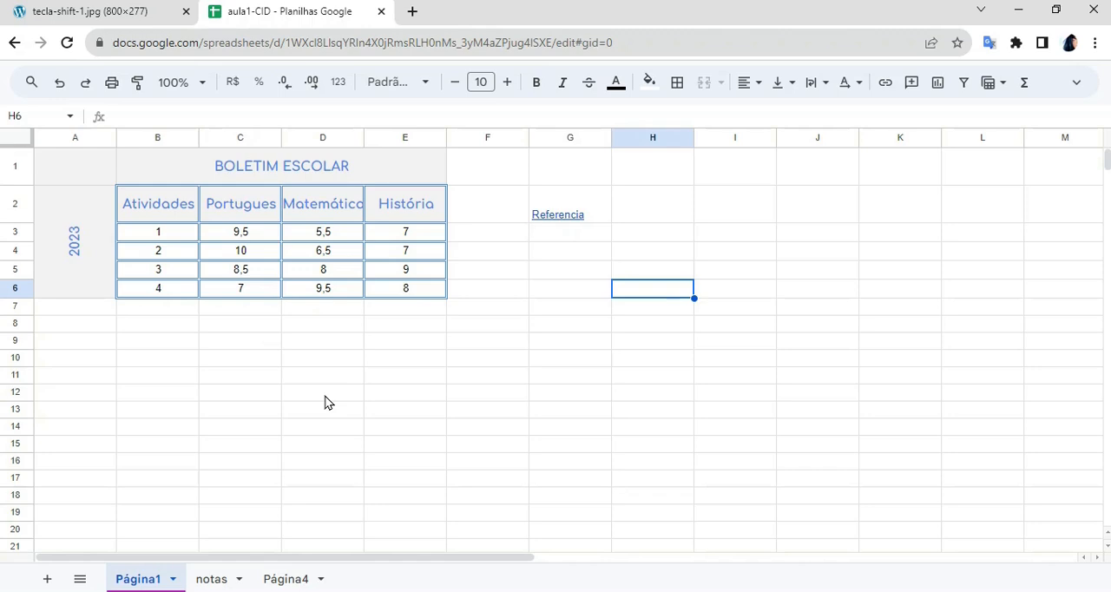
pyautogui.click(86, 92)
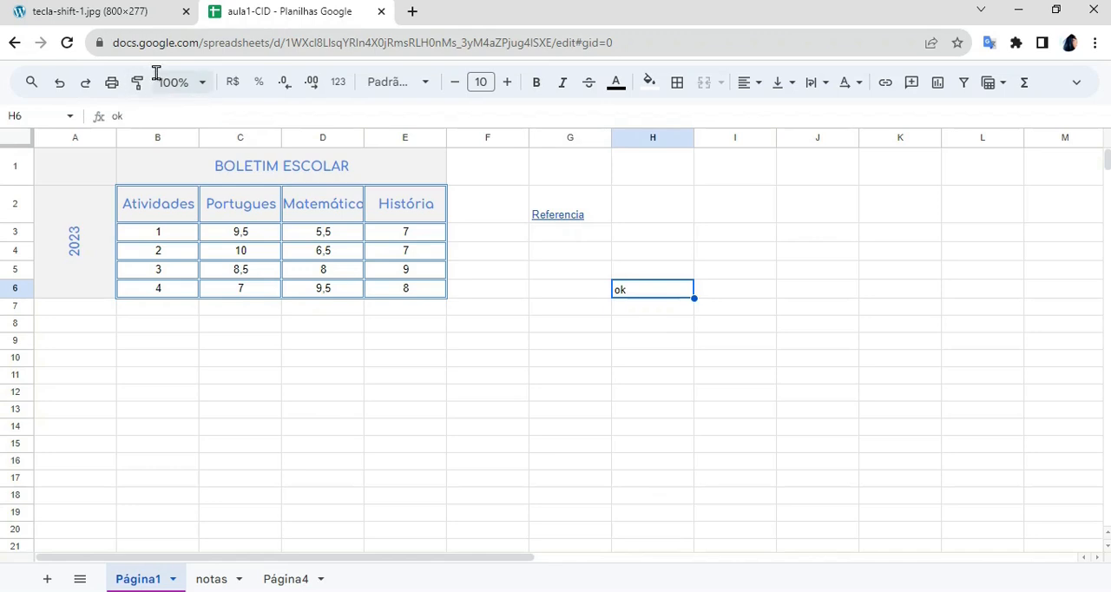
# - Enlarge the sheet's zoom to 125% and restore it to 100%
pyautogui.click(202, 86)
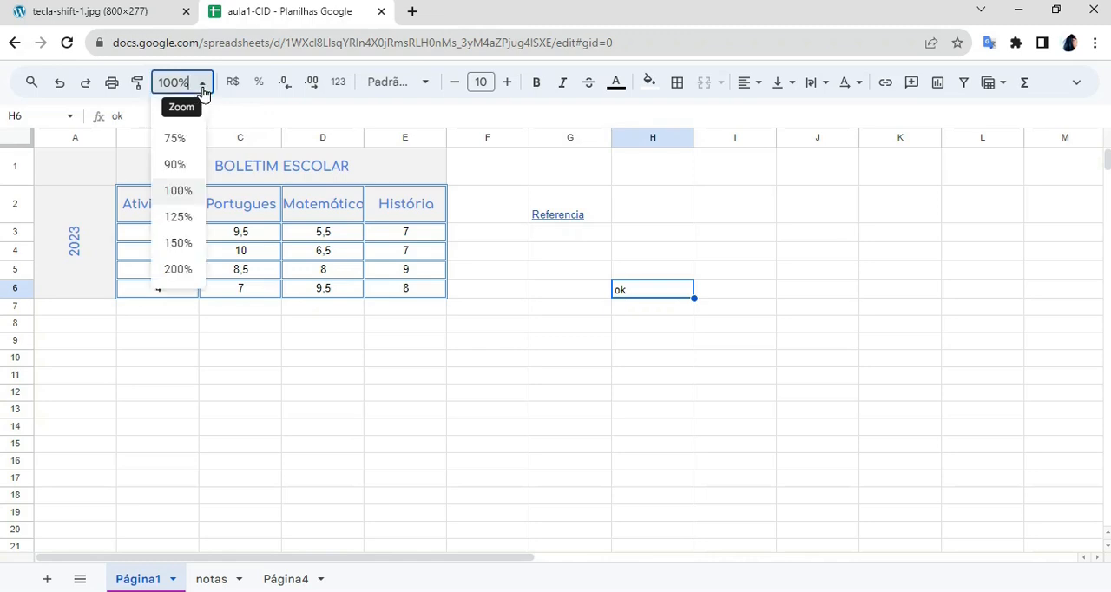
pyautogui.click(184, 222)
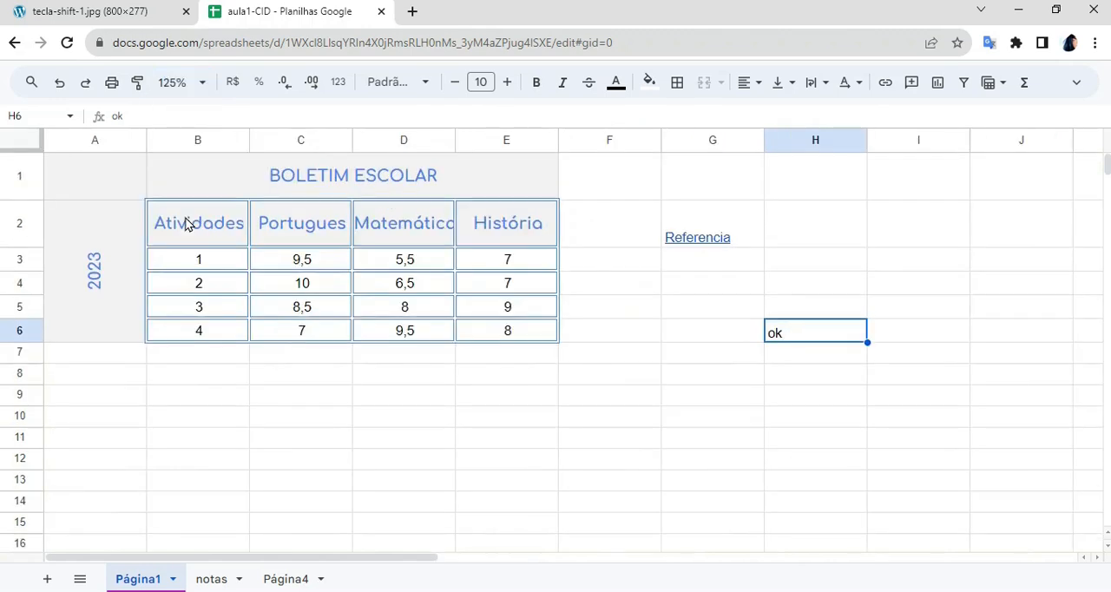
pyautogui.click(338, 383)
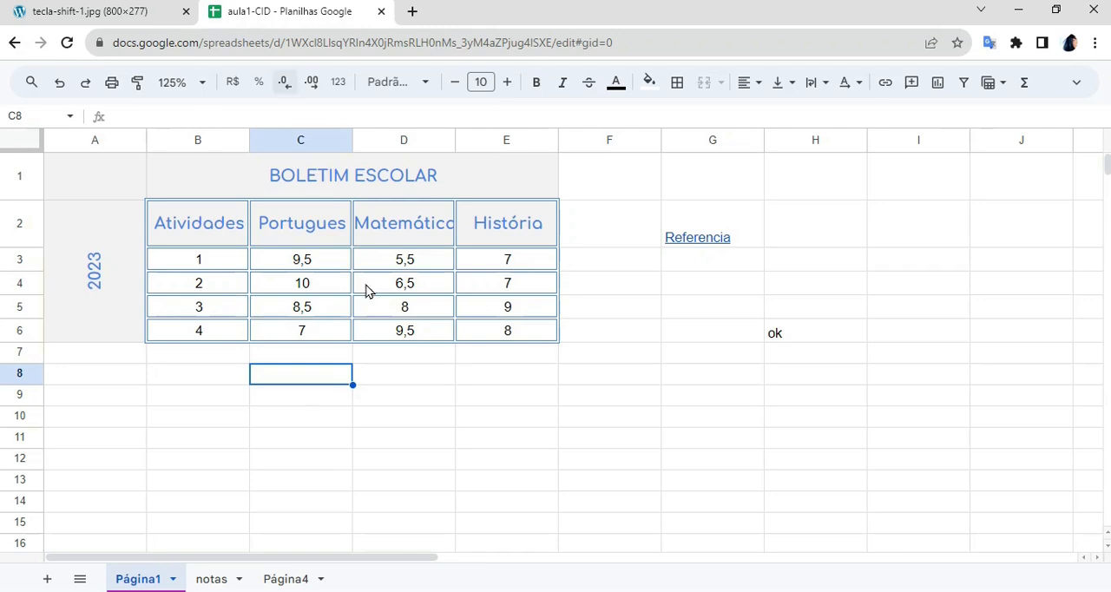
pyautogui.click(689, 409)
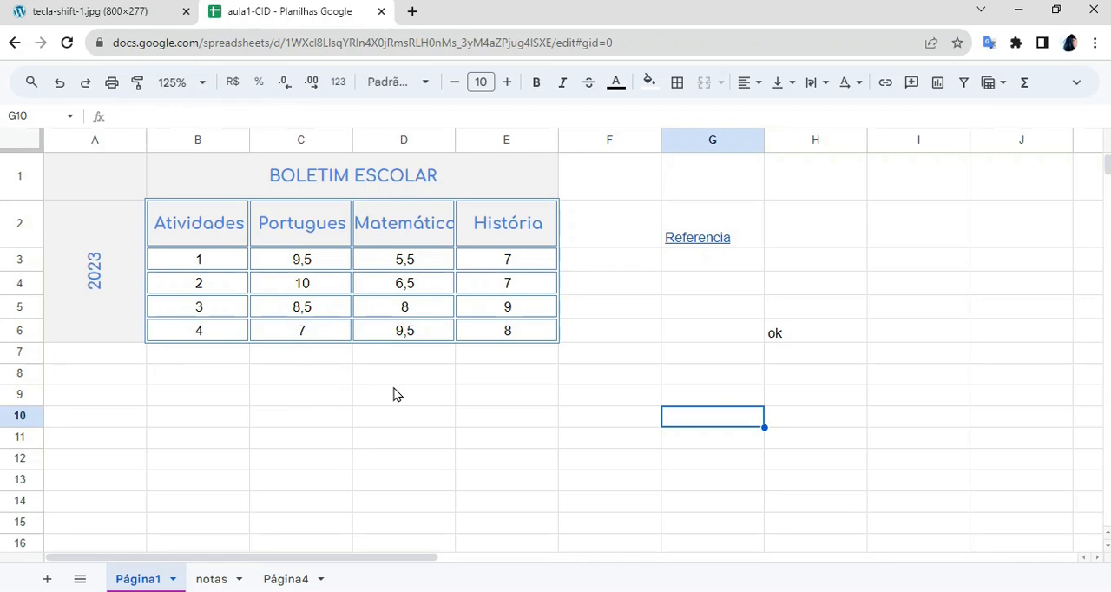
pyautogui.click(197, 91)
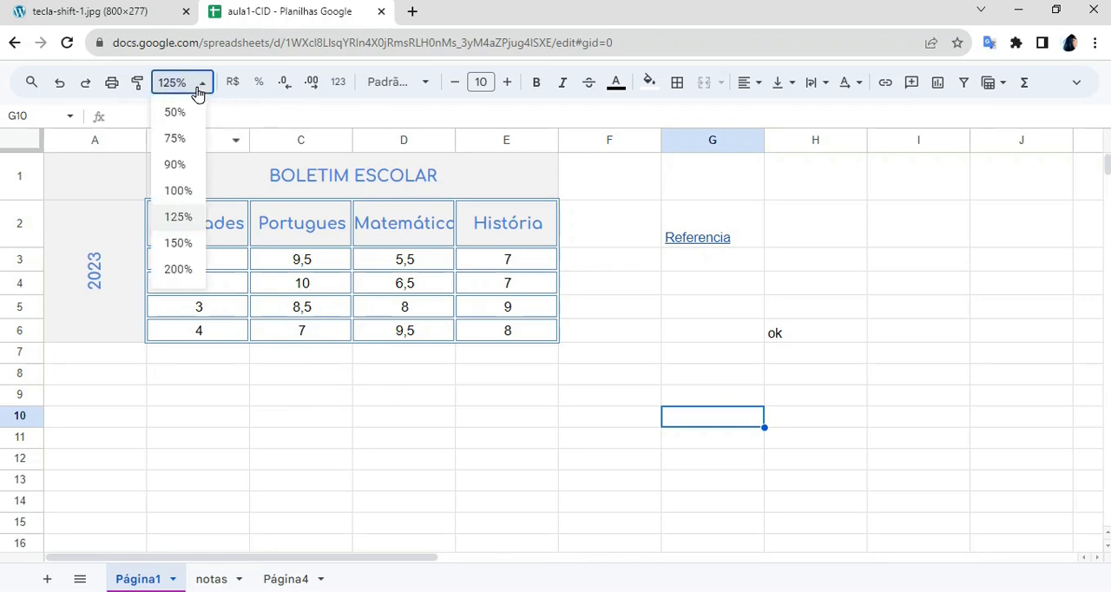
pyautogui.click(191, 193)
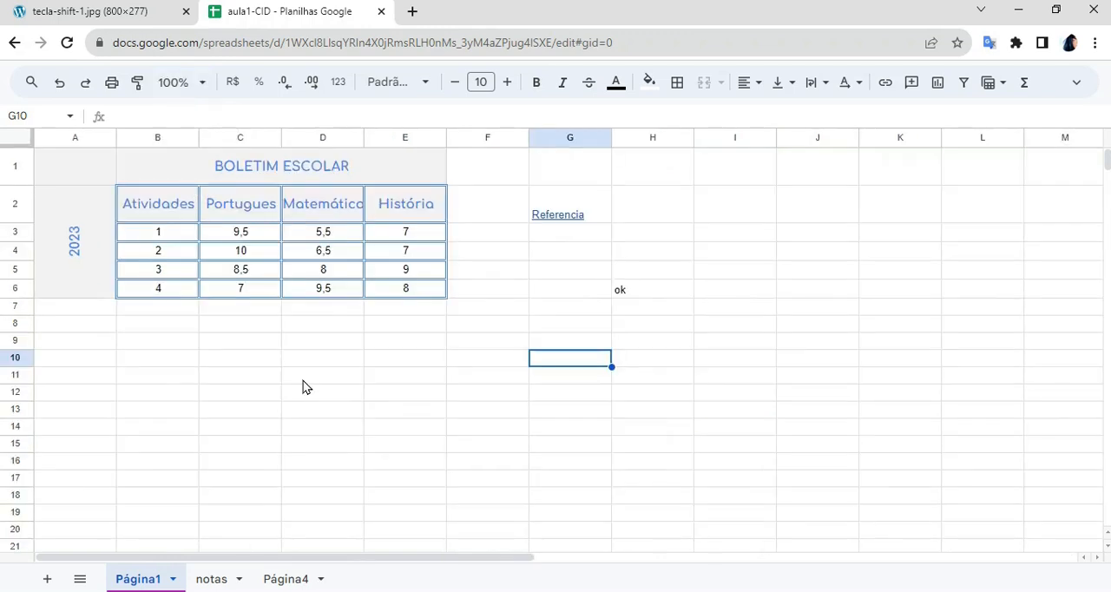
pyautogui.click(200, 90)
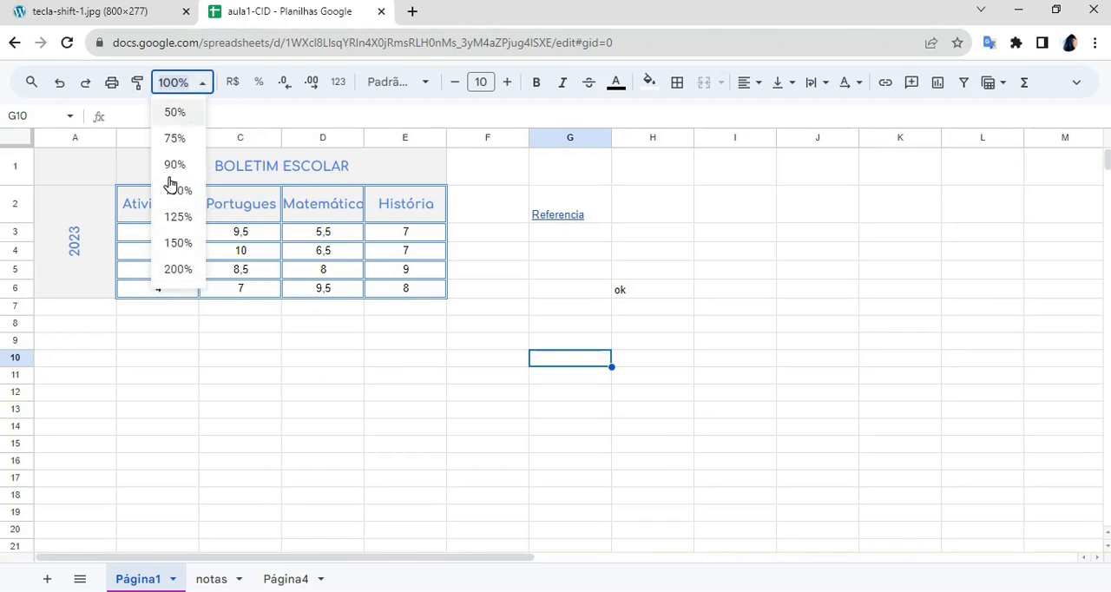
pyautogui.click(479, 280)
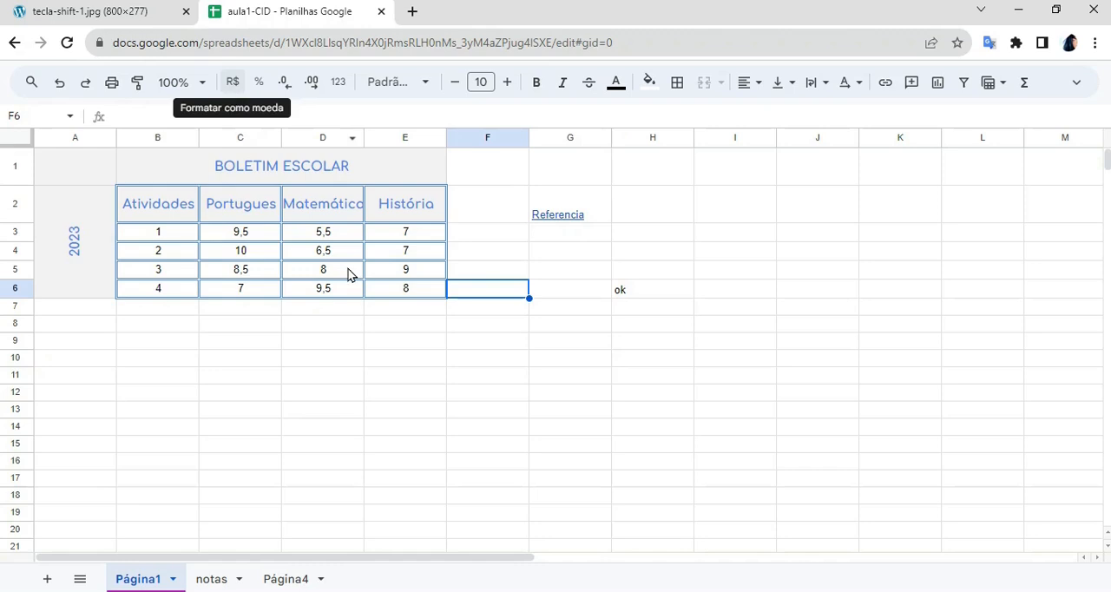
# - Format the História grades in E3:E6 as currency in R$
pyautogui.moveTo(387, 236); pyautogui.dragTo(409, 297)
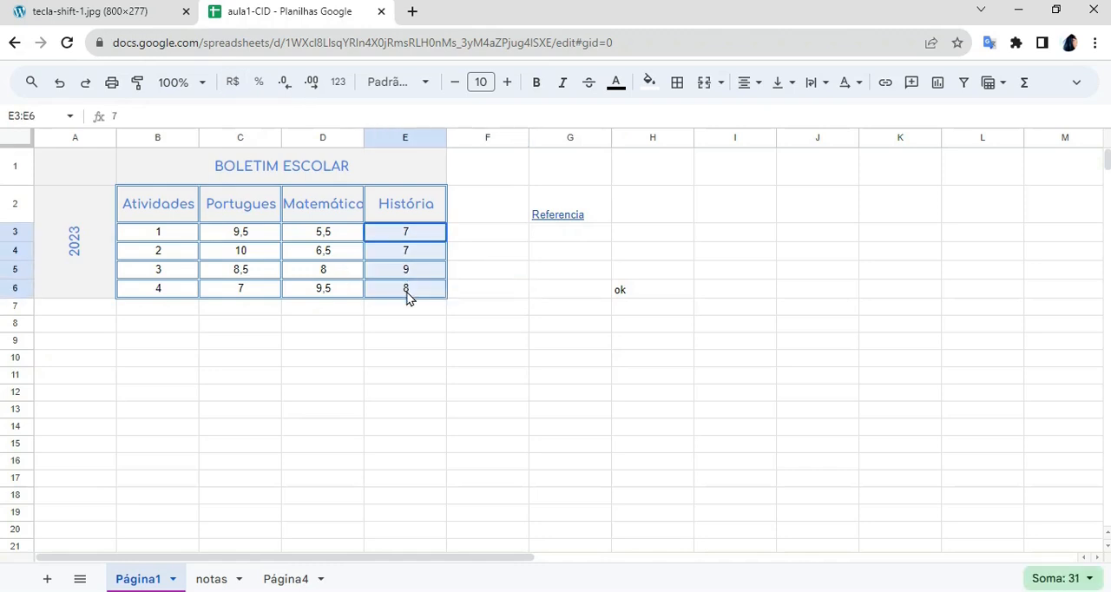
pyautogui.moveTo(407, 292); pyautogui.dragTo(407, 293)
pyautogui.click(232, 83)
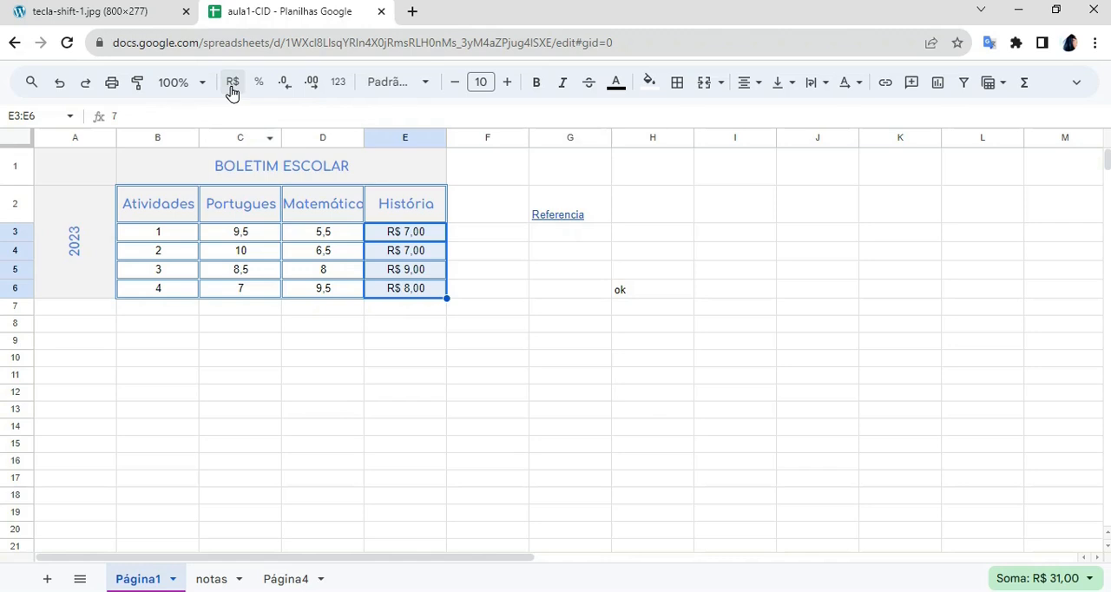
pyautogui.click(345, 395)
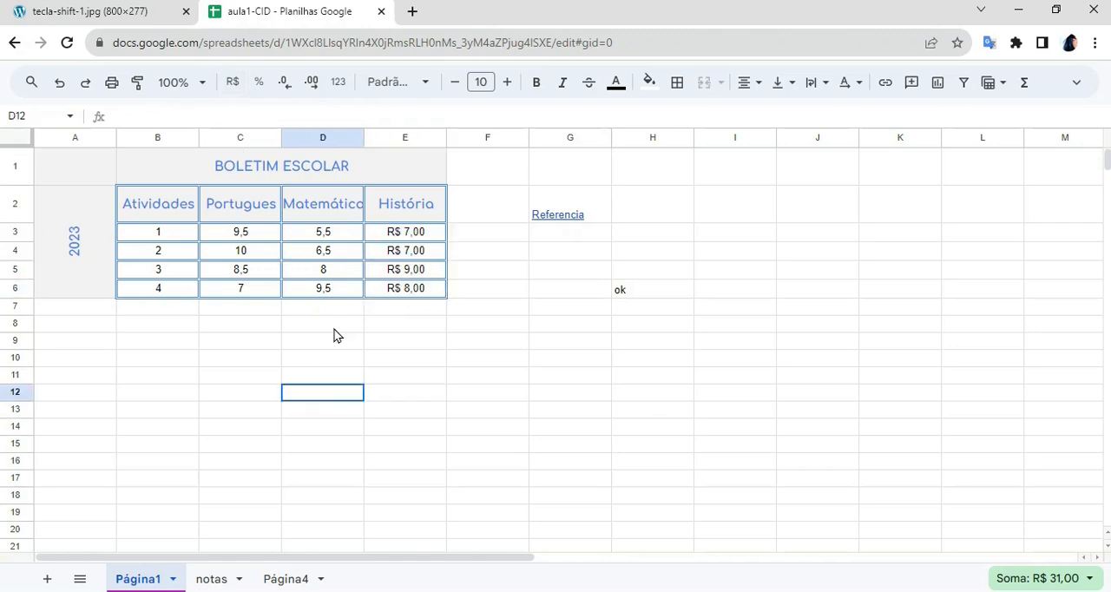
# - Format the Matemática grades in D3:D6 as percentages and reduce them to zero decimal places
pyautogui.moveTo(300, 236); pyautogui.dragTo(330, 298)
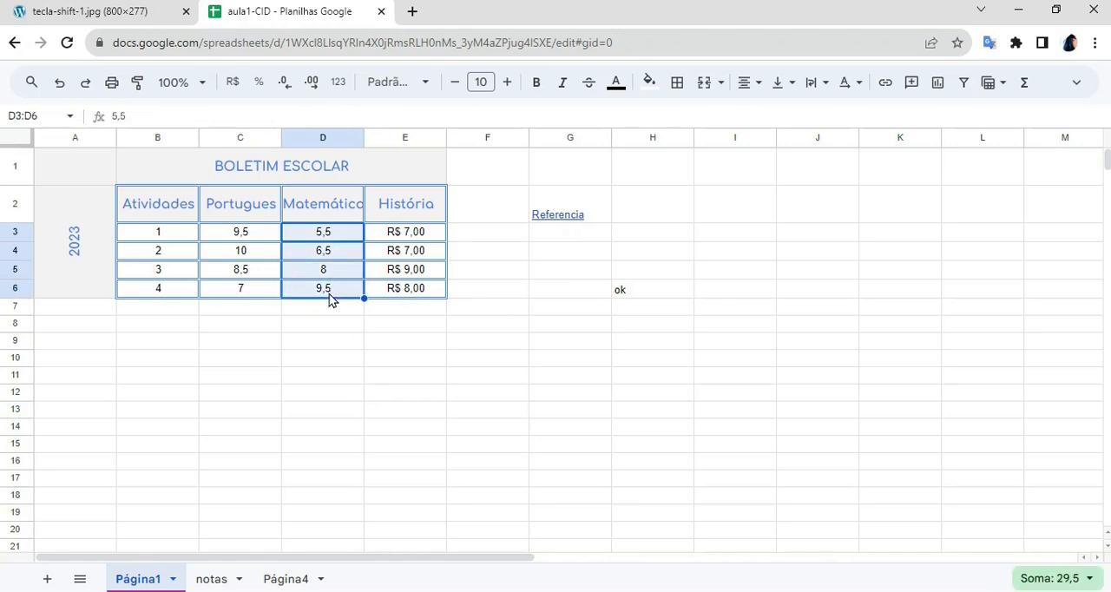
pyautogui.click(260, 83)
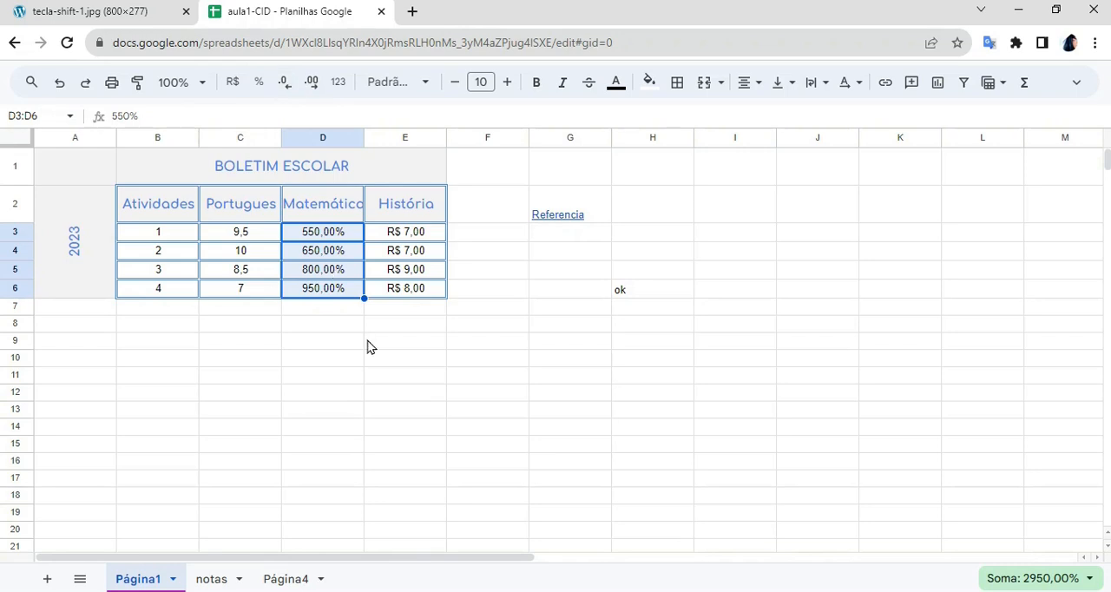
pyautogui.click(282, 95)
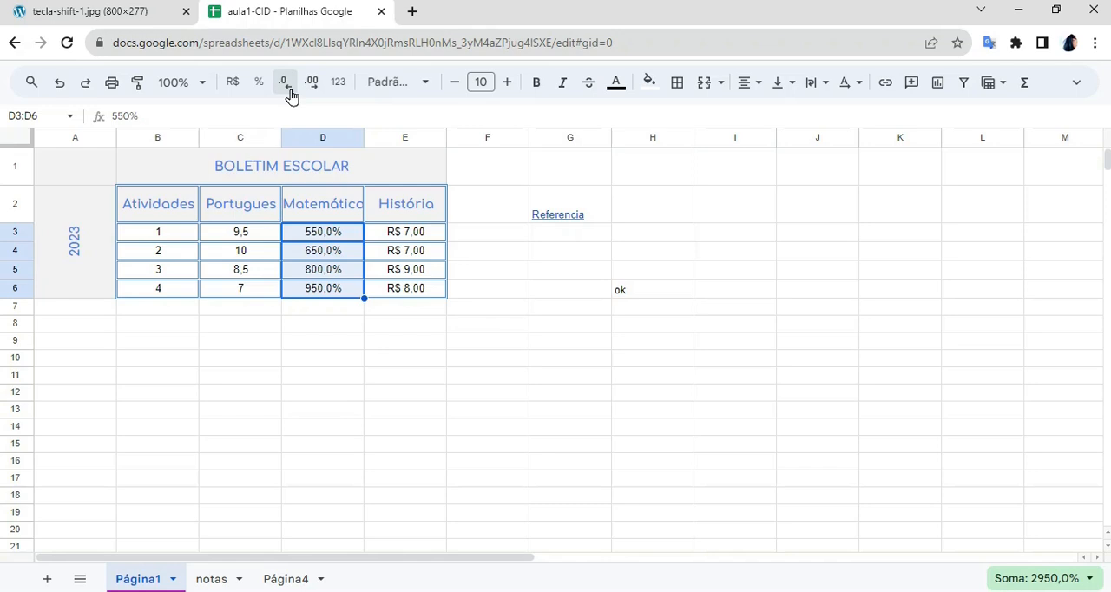
pyautogui.click(291, 96)
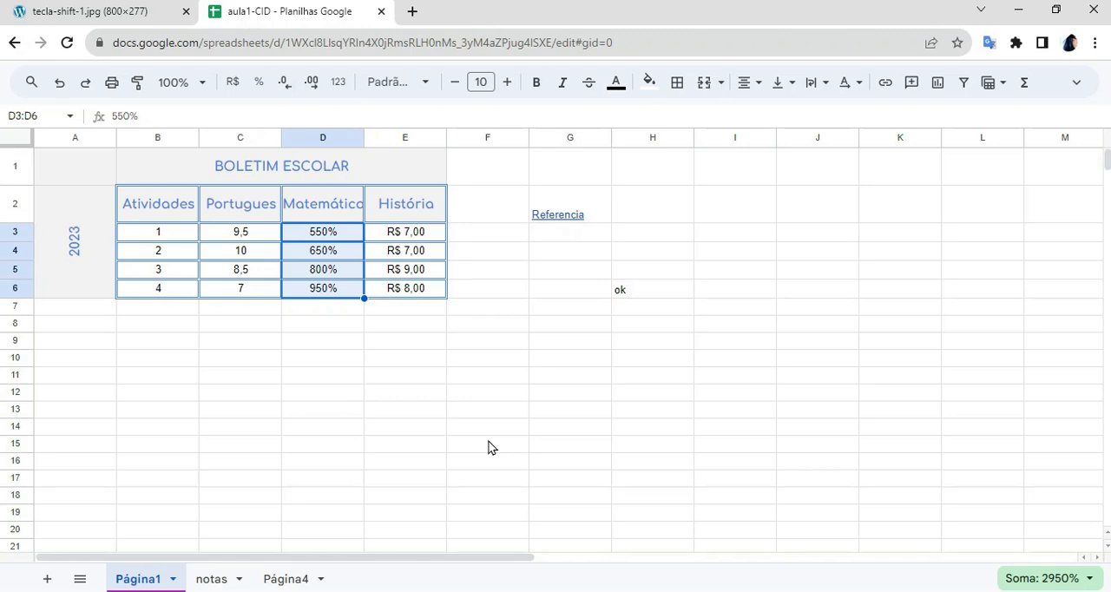
# - Increase the Matemática percentages in D3:D6 to three decimal places, and reduce them to one decimal place
pyautogui.click(314, 83)
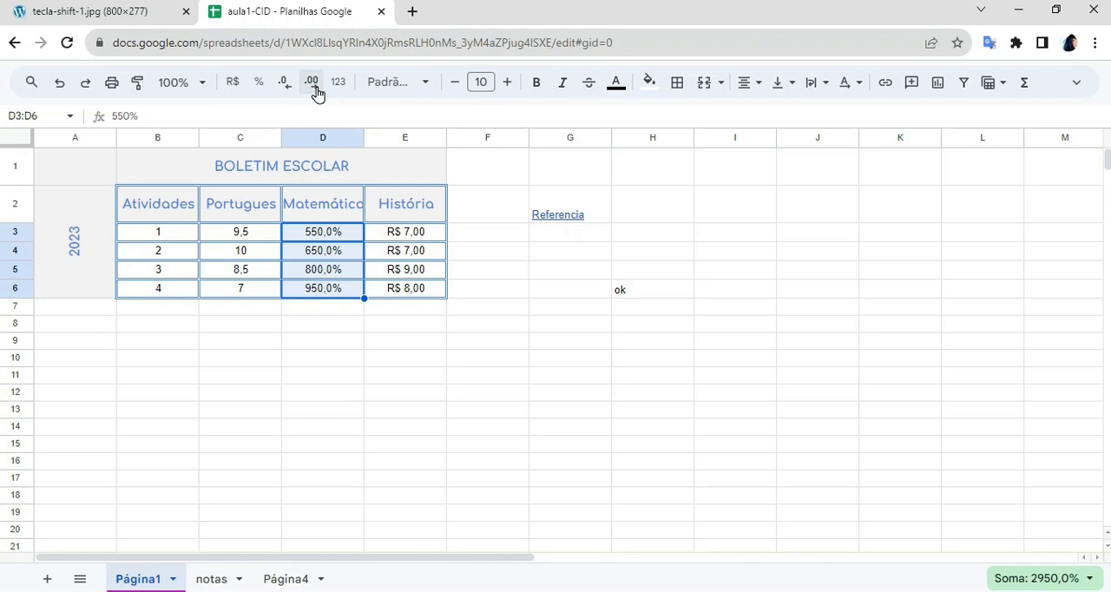
pyautogui.click(314, 84)
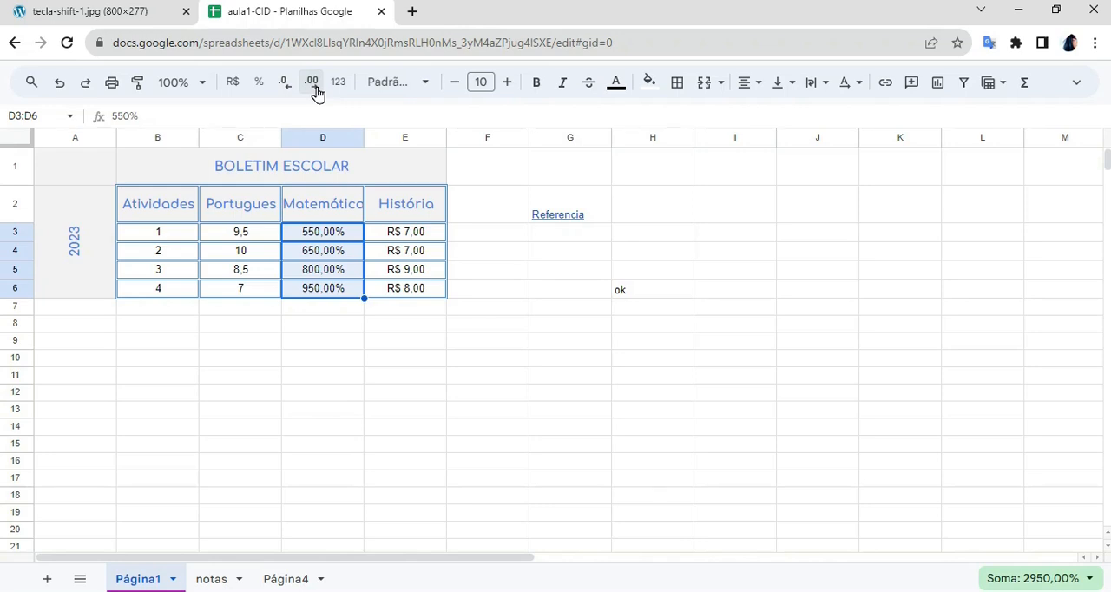
pyautogui.click(314, 87)
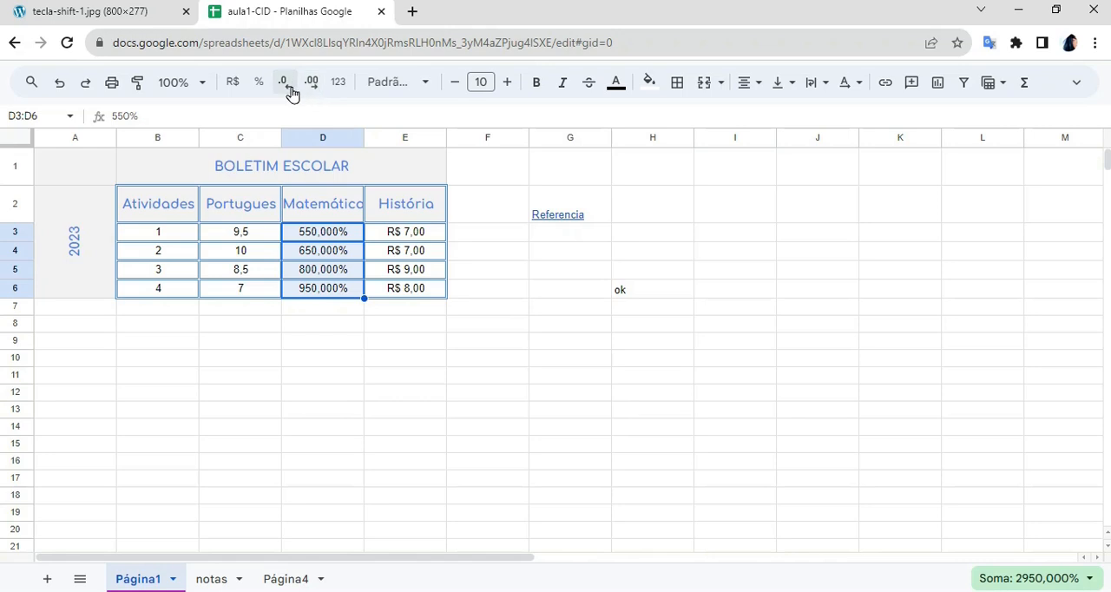
pyautogui.click(287, 87)
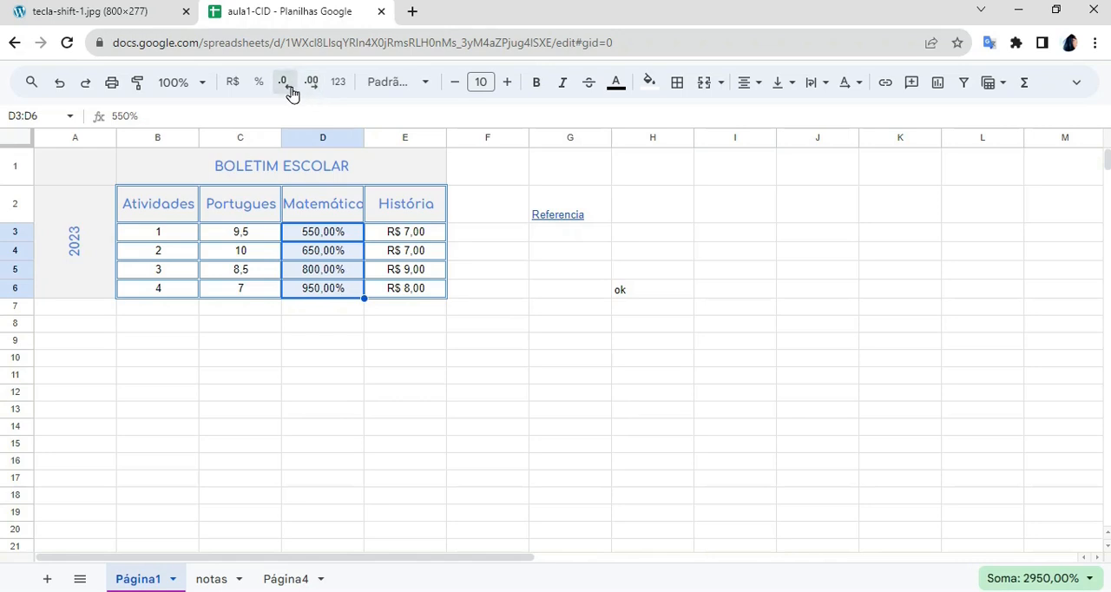
pyautogui.click(286, 87)
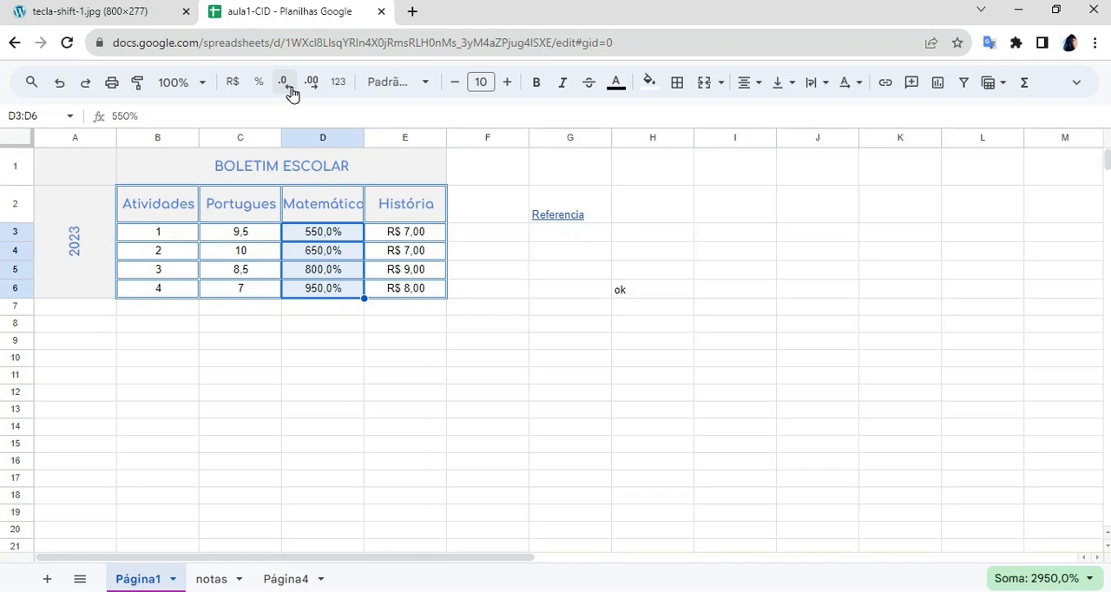
# - Reset the number format of the Matemática grades in D3:D6 to Automático
pyautogui.click(341, 83)
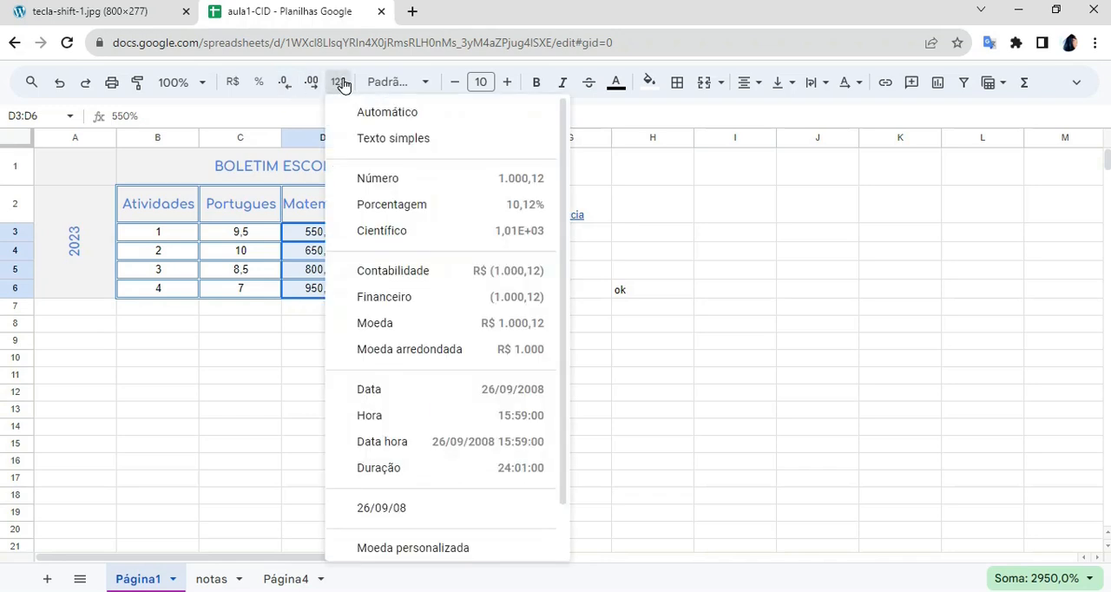
pyautogui.click(465, 113)
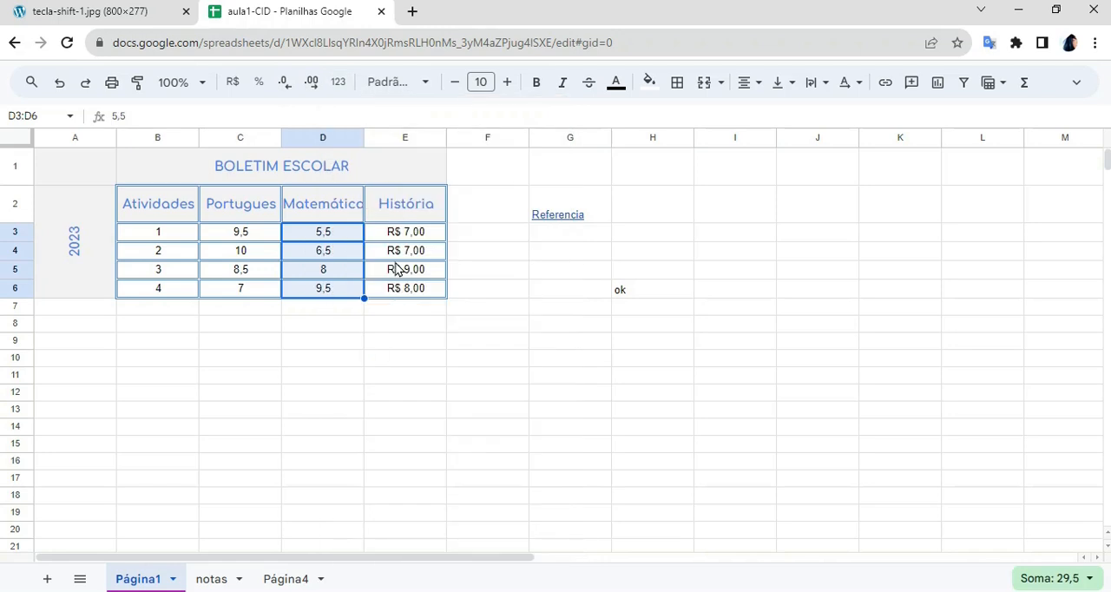
pyautogui.click(569, 270)
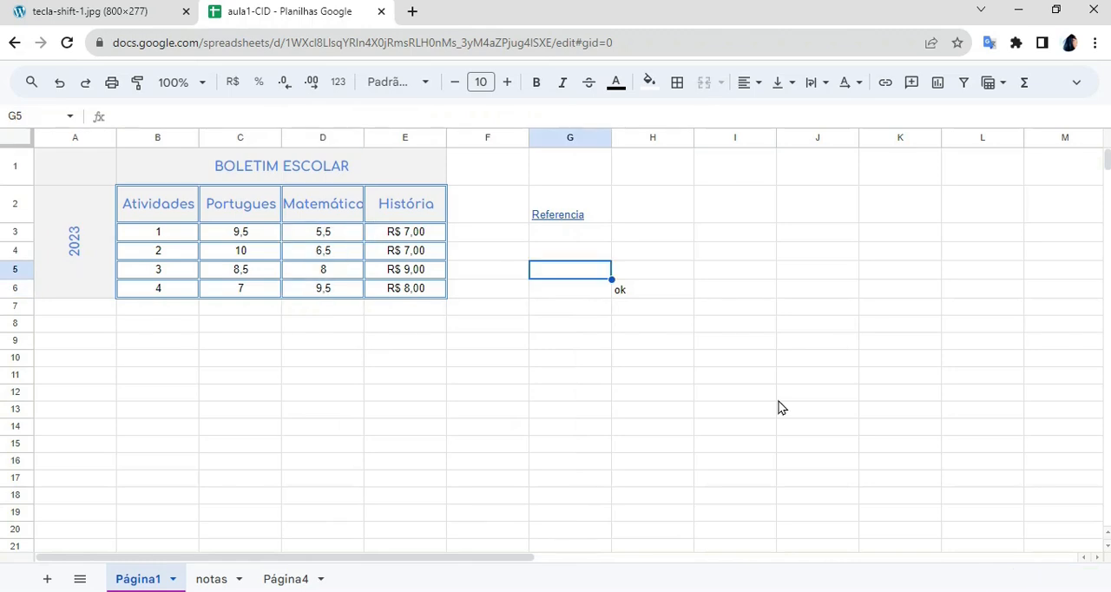
pyautogui.click(376, 238)
pyautogui.moveTo(392, 256); pyautogui.dragTo(424, 285)
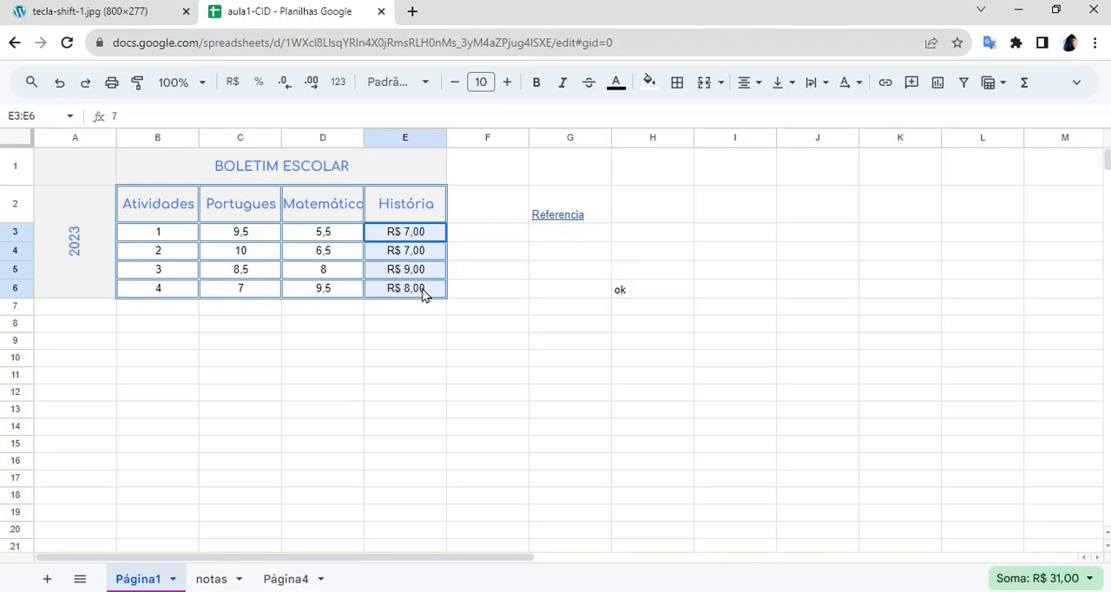
pyautogui.click(339, 83)
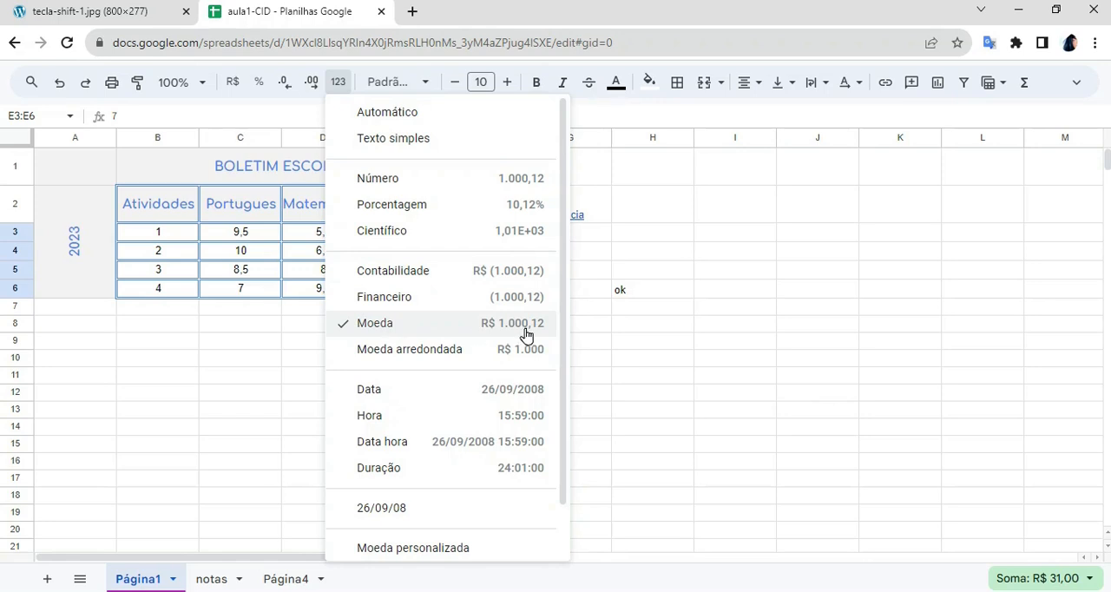
pyautogui.click(646, 309)
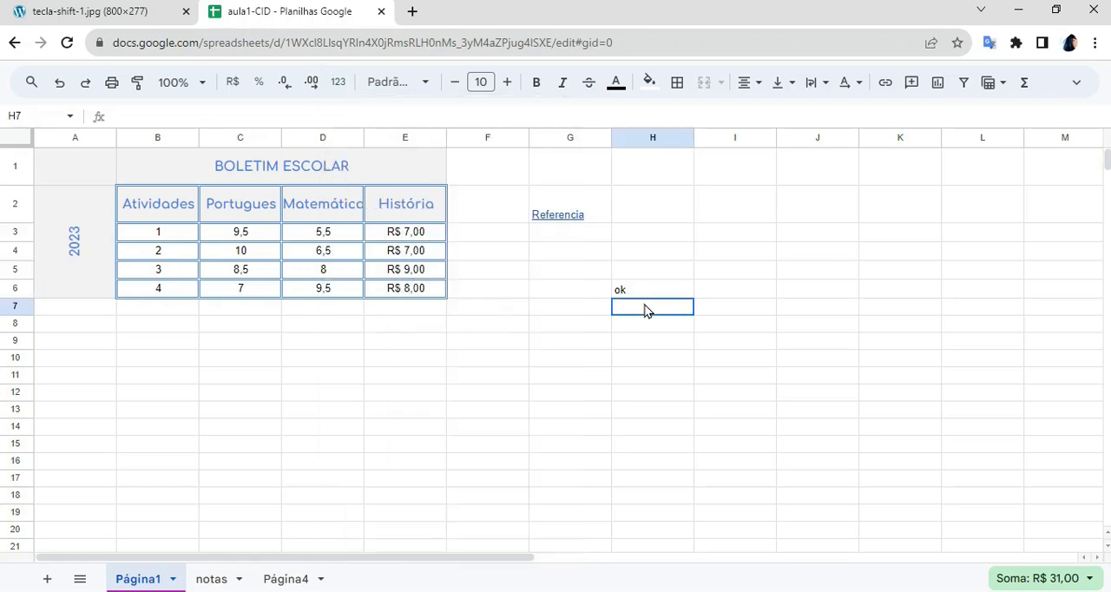
# - Reset the number format of the História grades in E3:E6 to Automático
pyautogui.click(380, 239)
pyautogui.keyDown('shift'); pyautogui.click(398, 290); pyautogui.keyUp('shift')
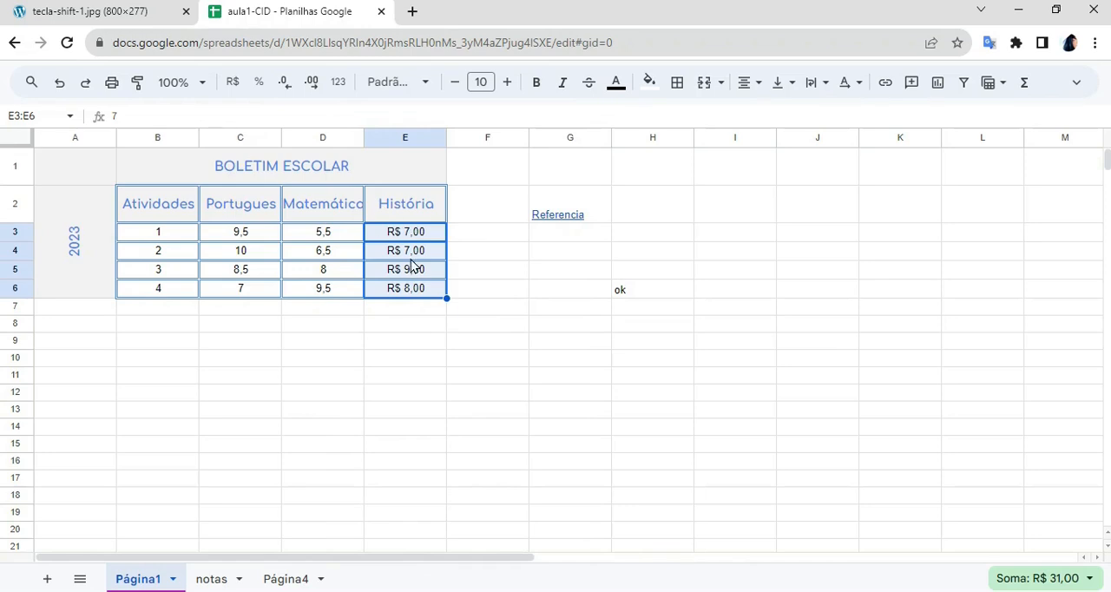
pyautogui.click(338, 82)
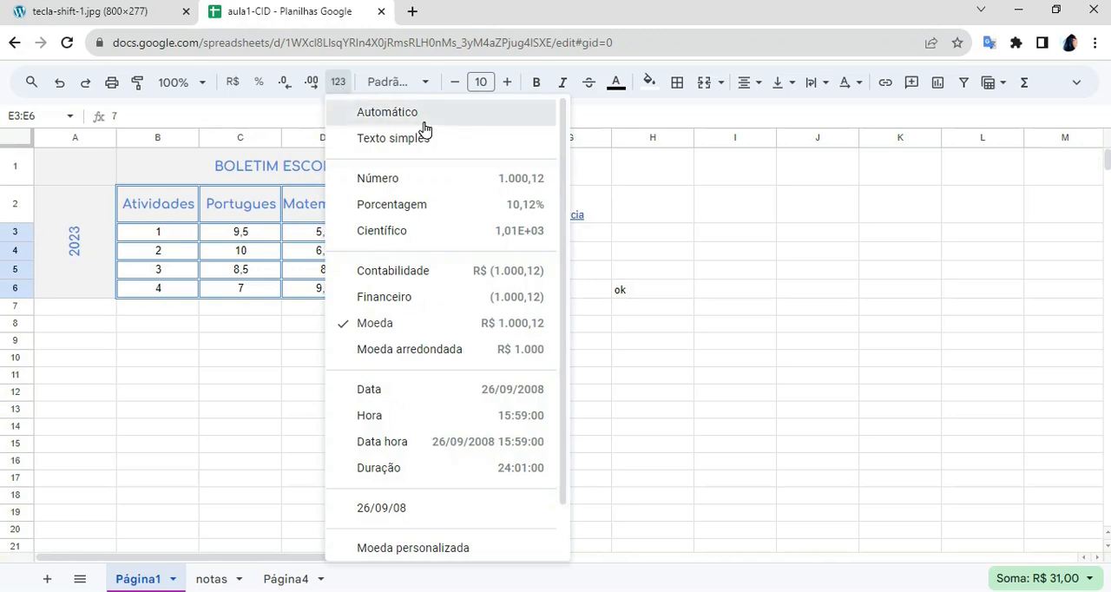
pyautogui.click(423, 122)
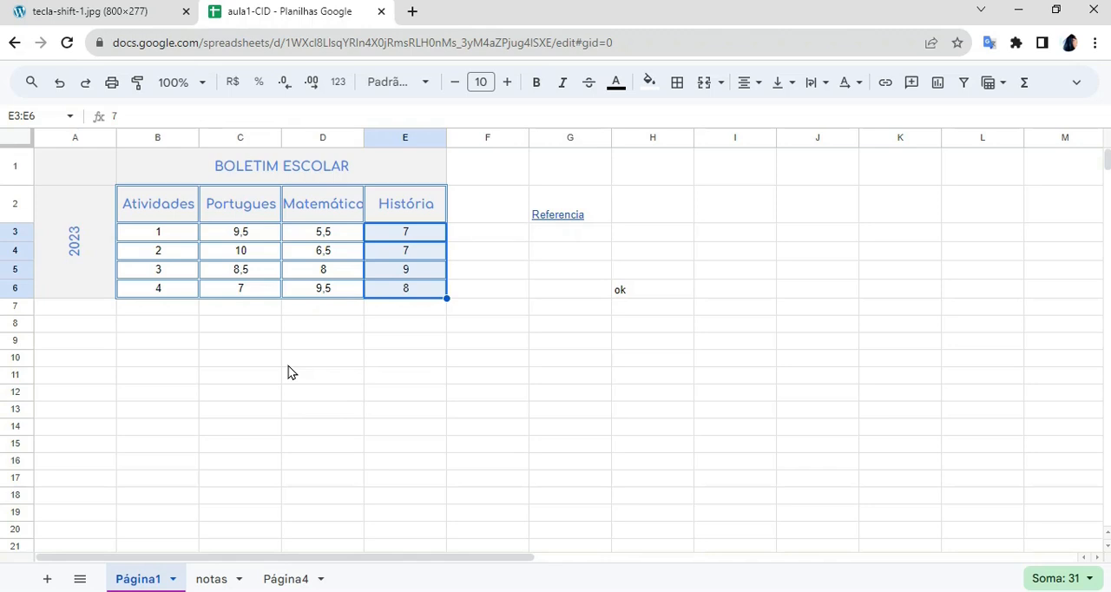
# - Insert one column to the left of the Matemática column
pyautogui.click(306, 221)
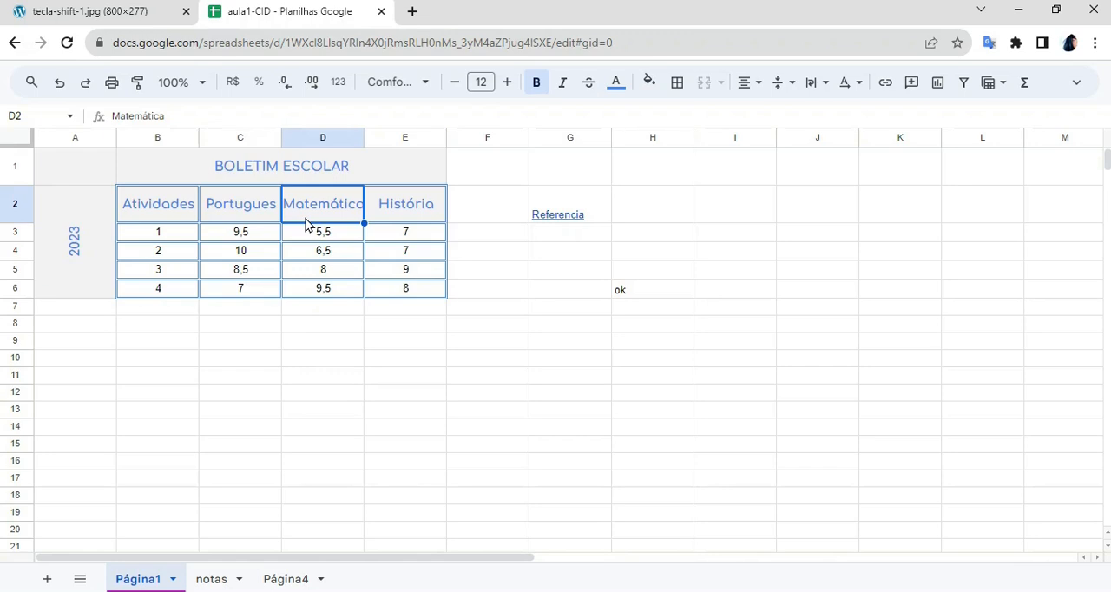
pyautogui.rightClick(306, 224)
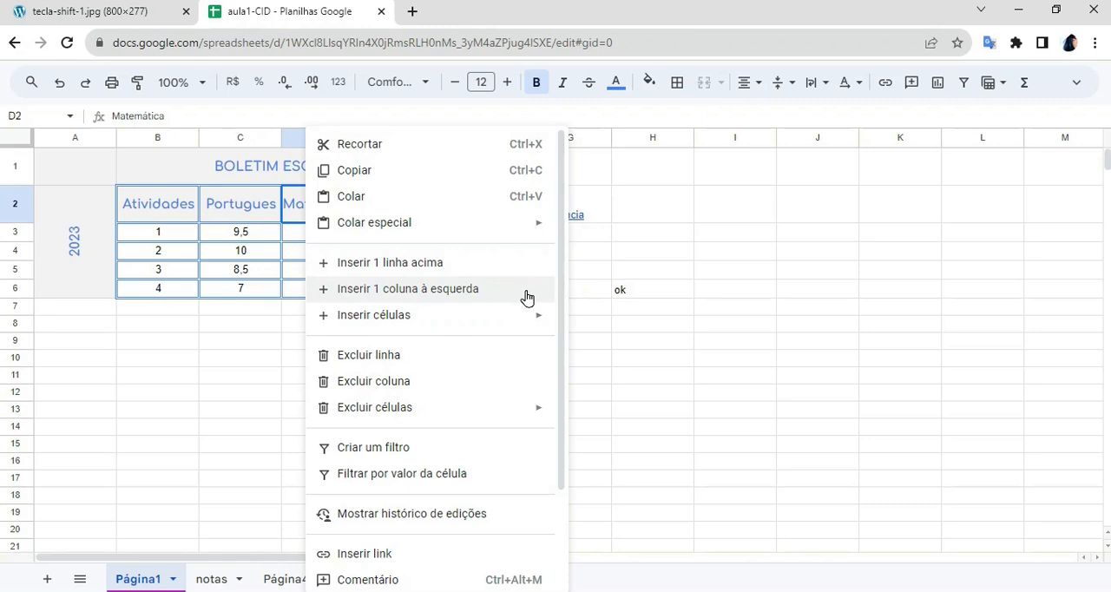
pyautogui.click(481, 297)
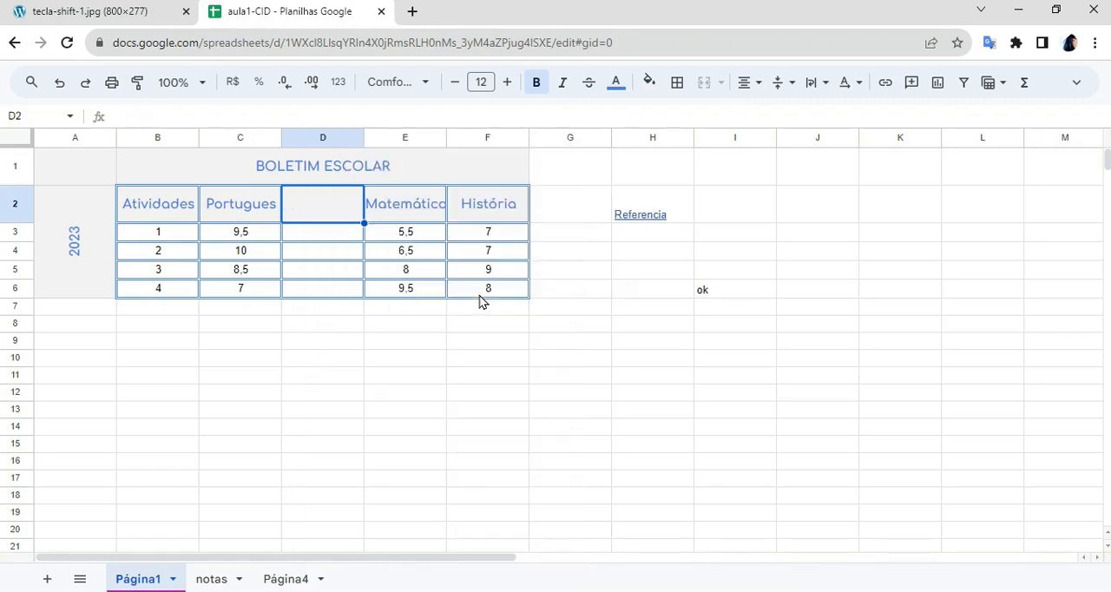
pyautogui.click(452, 312)
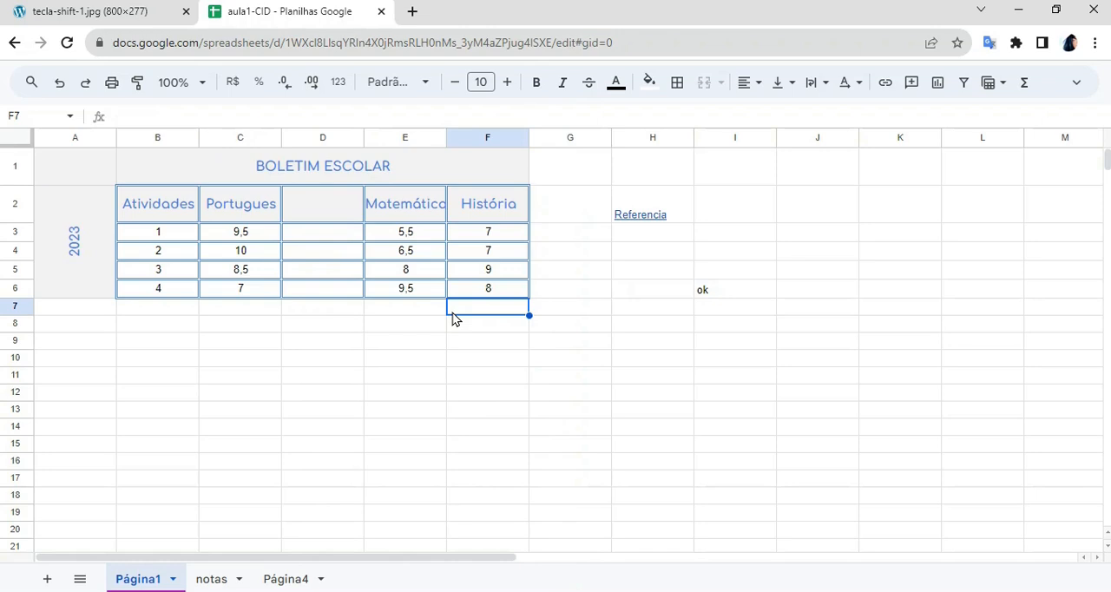
# - Insert one row above the grades of activity 2
pyautogui.click(150, 255)
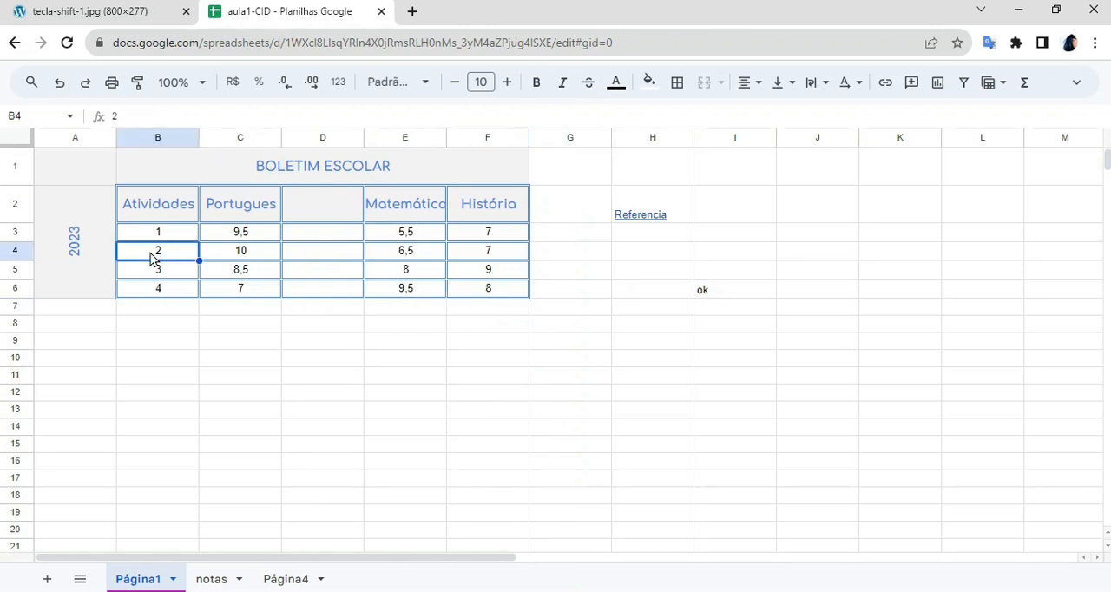
pyautogui.rightClick(150, 257)
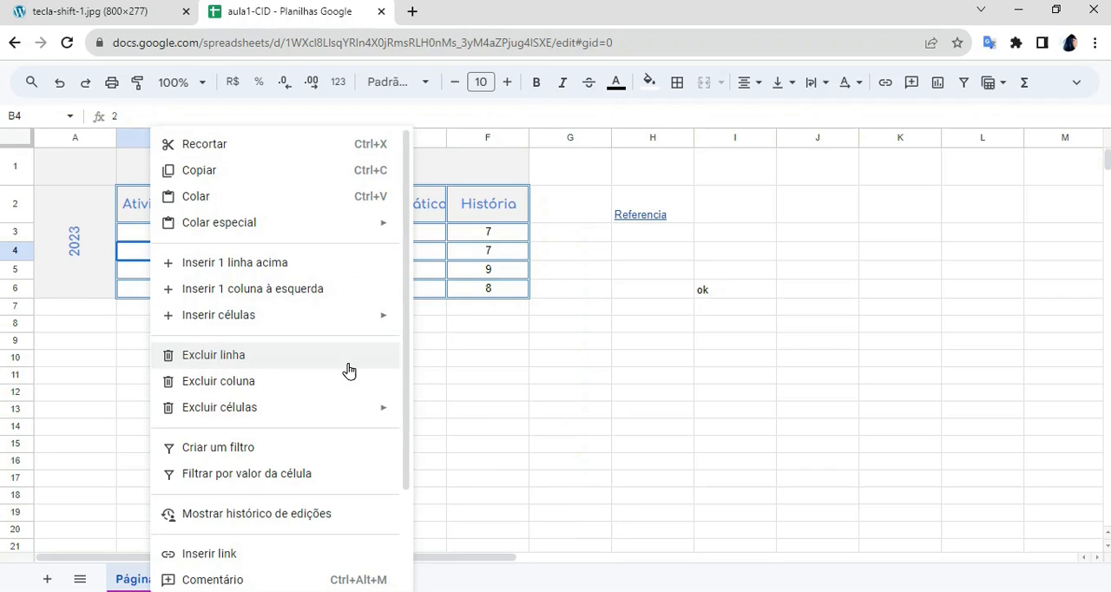
pyautogui.click(335, 276)
pyautogui.click(459, 398)
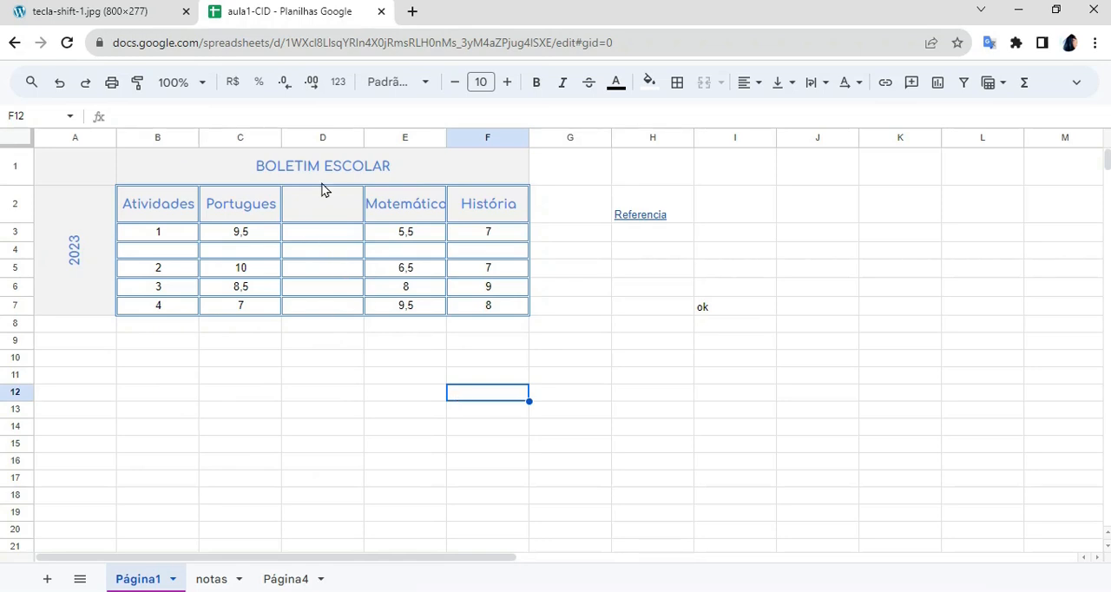
# - Delete the empty column between Portugues and Matemática
pyautogui.click(319, 238)
pyautogui.rightClick(319, 237)
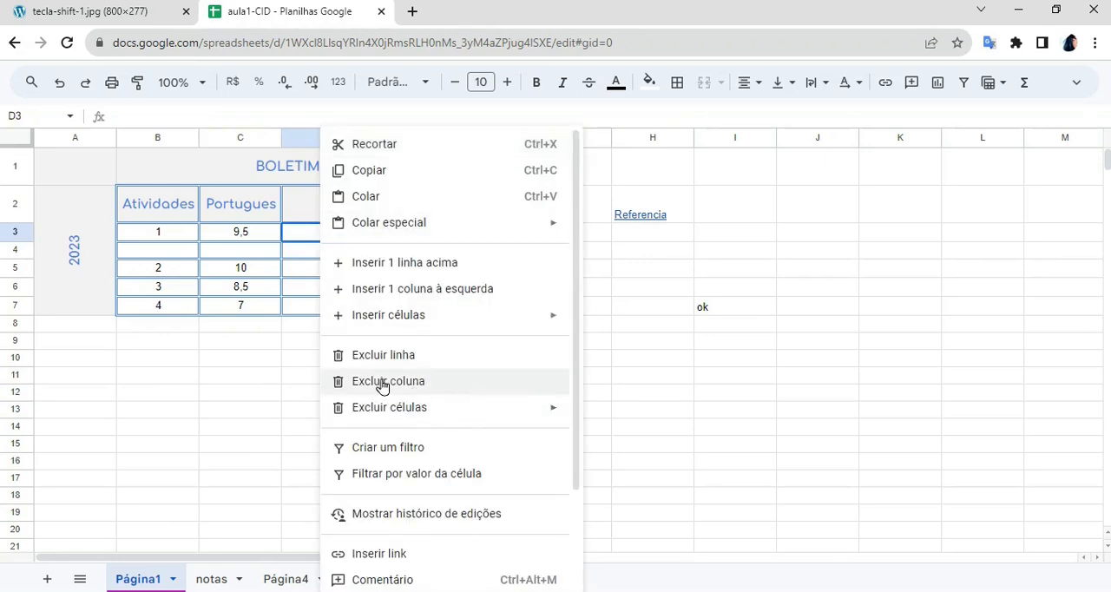
pyautogui.click(480, 381)
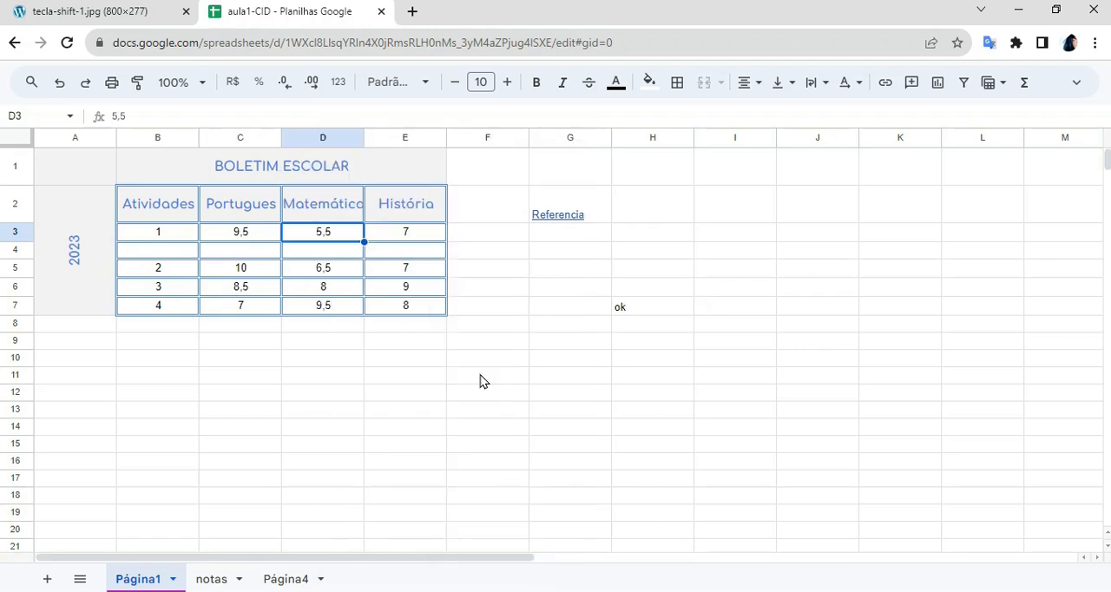
# - Delete the empty row between activities 1 and 2
pyautogui.click(246, 251)
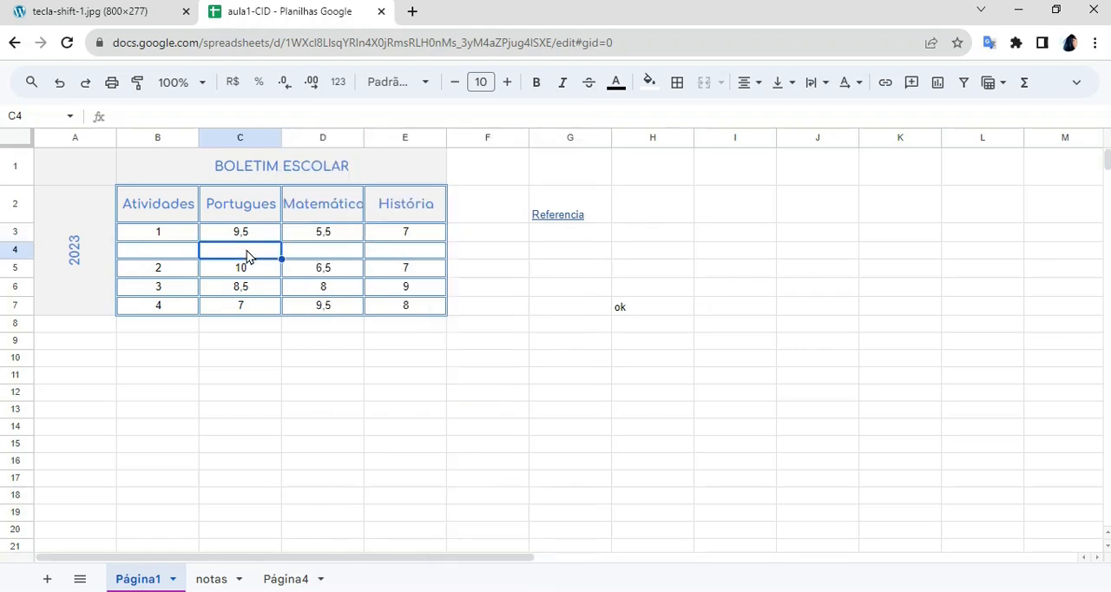
pyautogui.rightClick(247, 250)
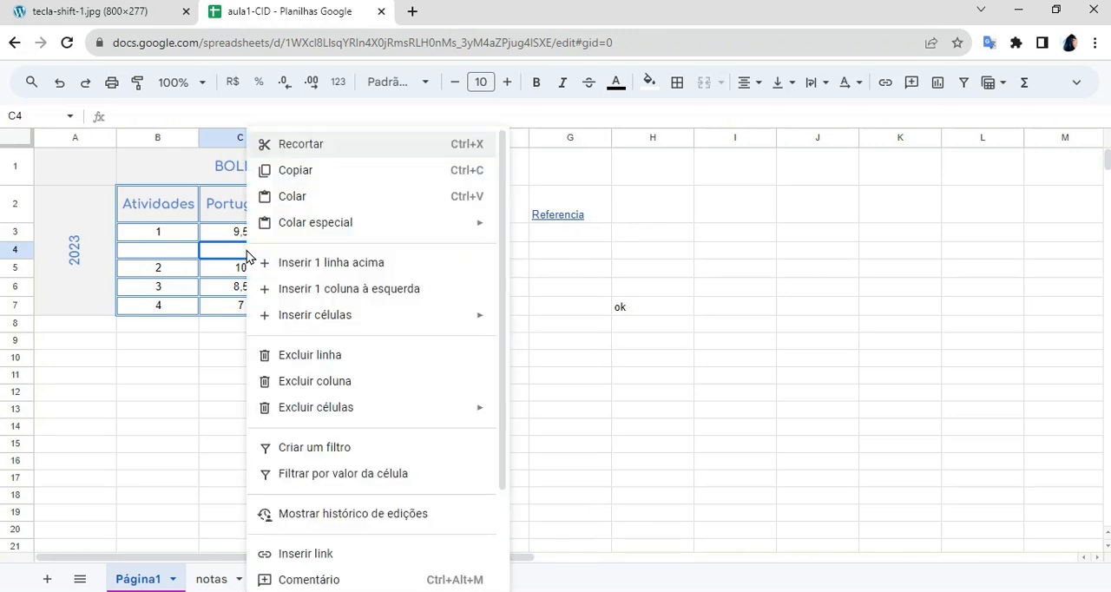
pyautogui.click(339, 357)
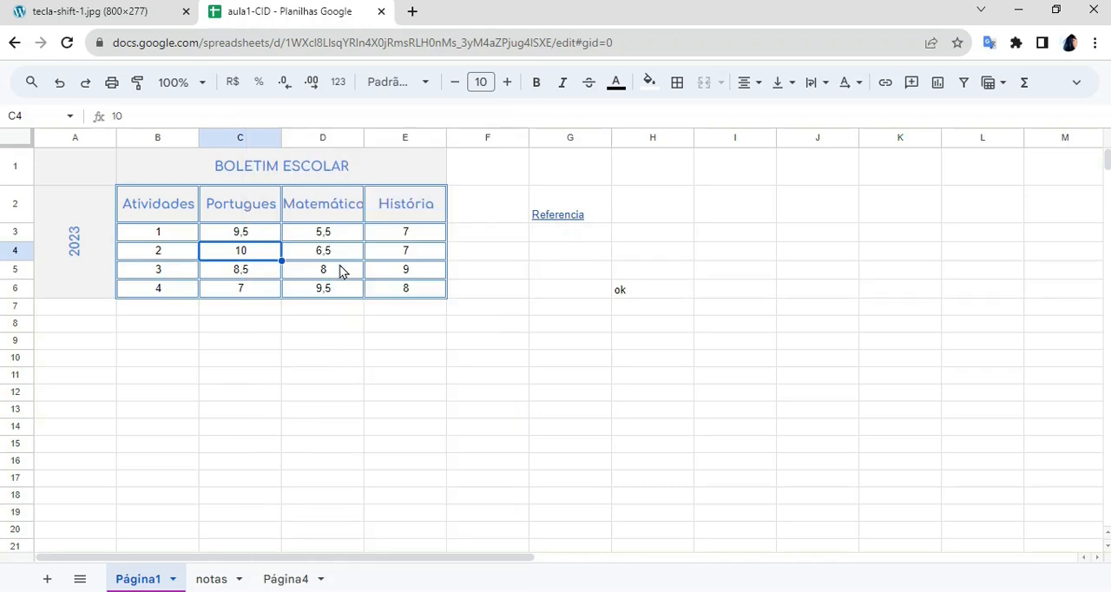
# - Delete the Matemática column, and undo the deletion
pyautogui.click(323, 204)
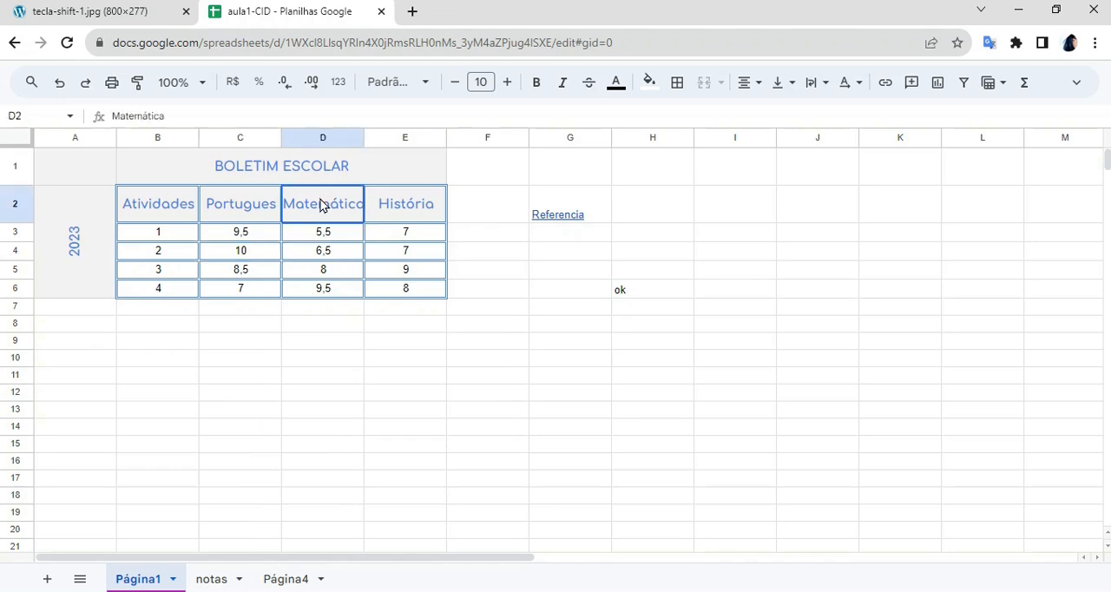
pyautogui.rightClick(319, 203)
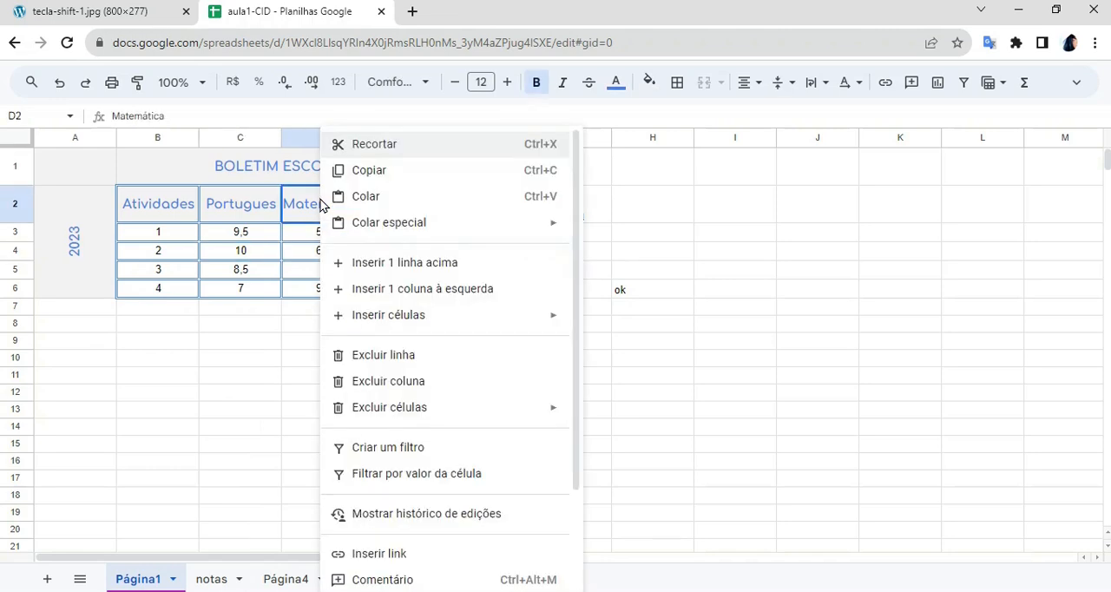
pyautogui.click(388, 381)
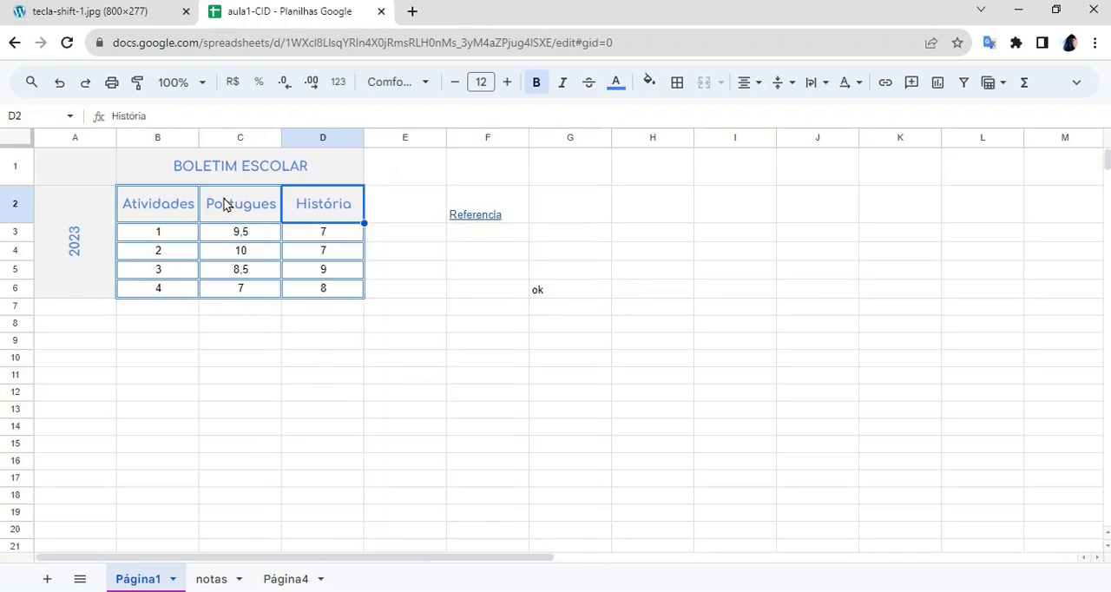
pyautogui.click(60, 84)
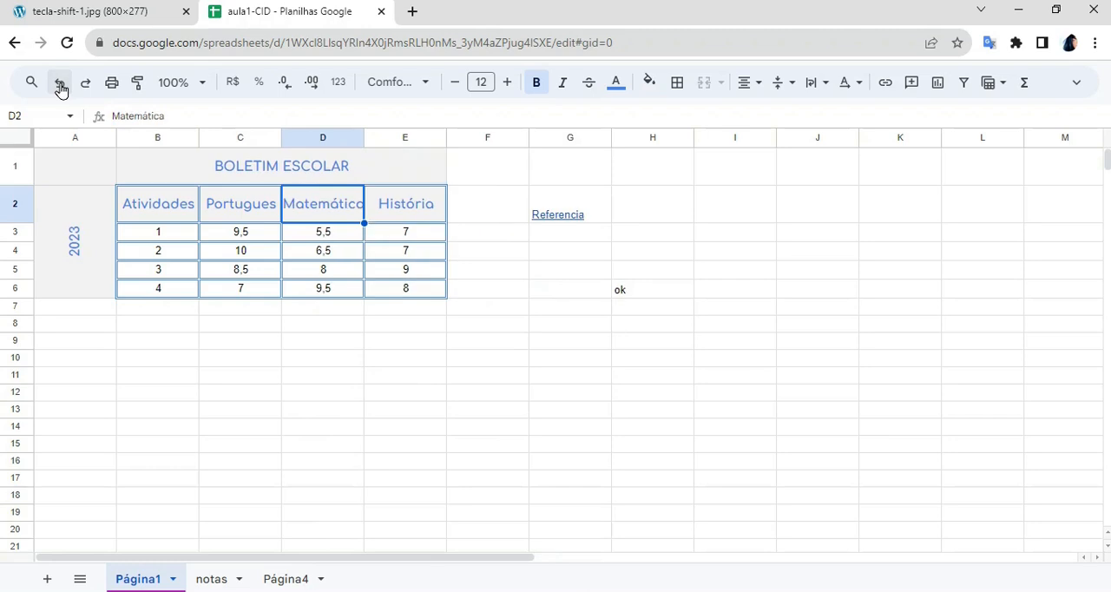
pyautogui.click(300, 395)
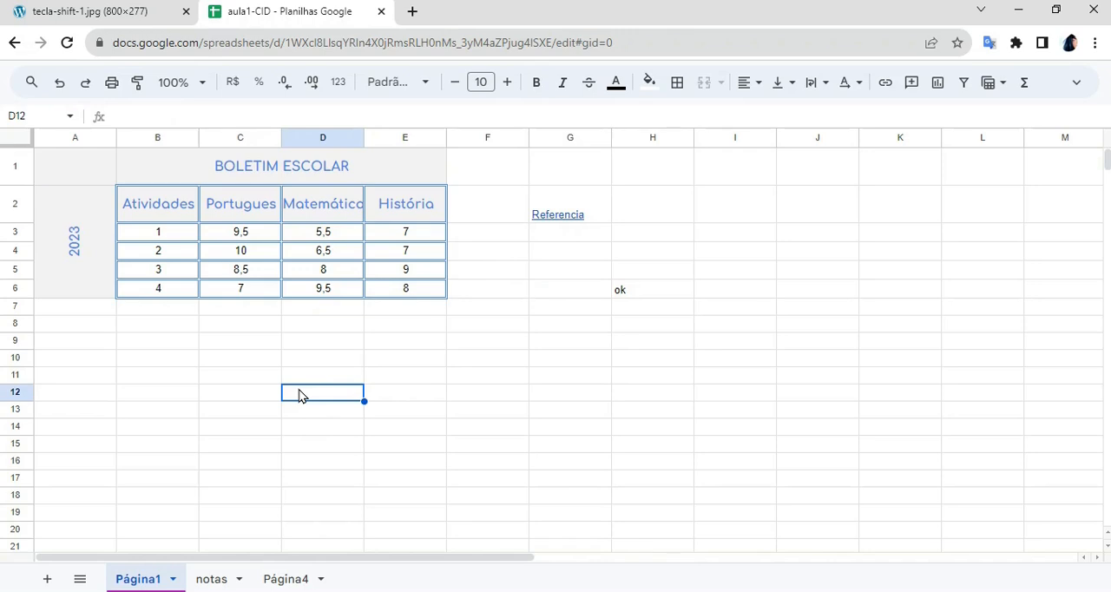
pyautogui.click(123, 12)
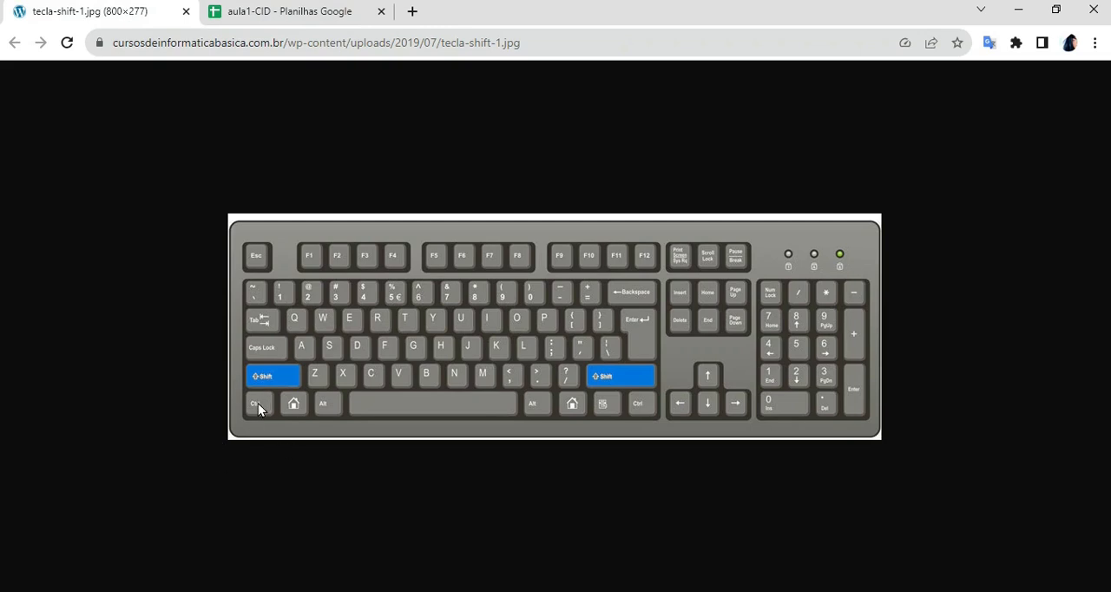
pyautogui.click(276, 11)
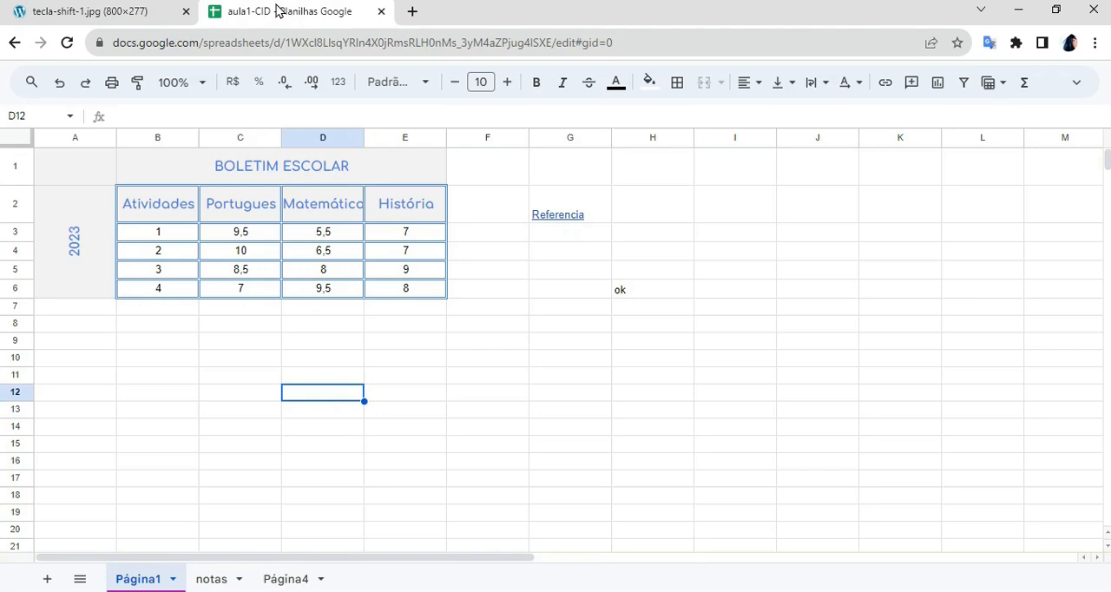
# - Delete the row of activity 3, and undo the deletion
pyautogui.click(243, 276)
pyautogui.rightClick(243, 276)
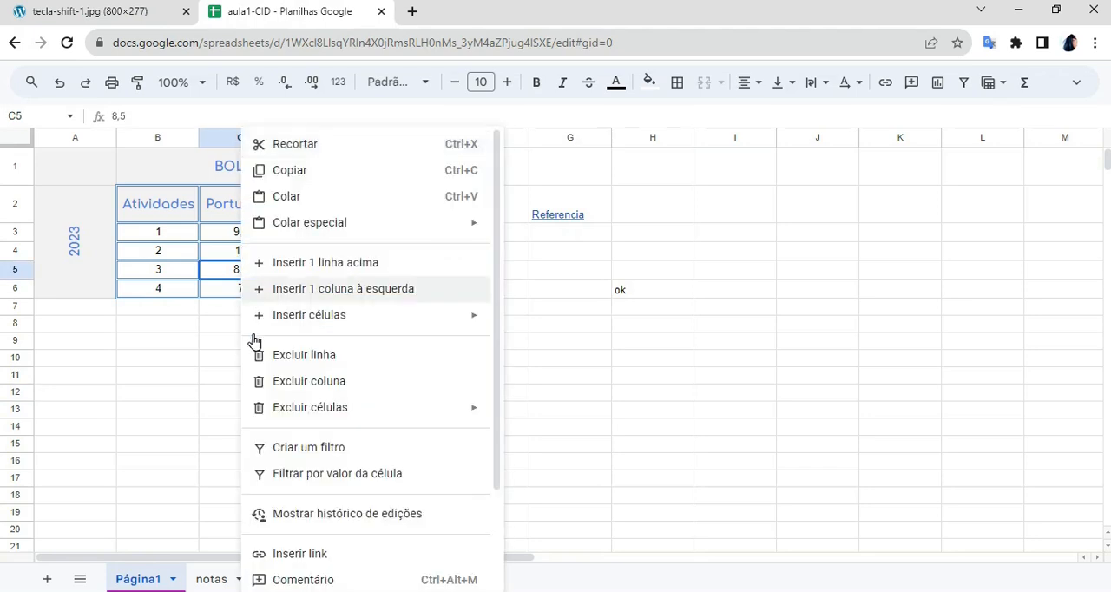
pyautogui.click(341, 358)
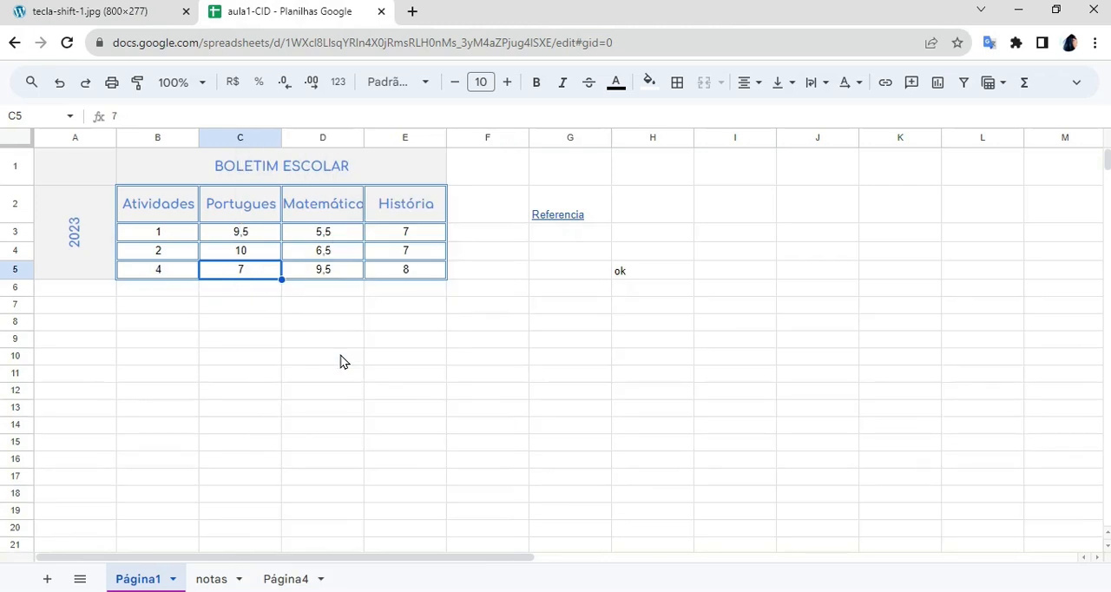
pyautogui.hotkey('ctrl', 'z')
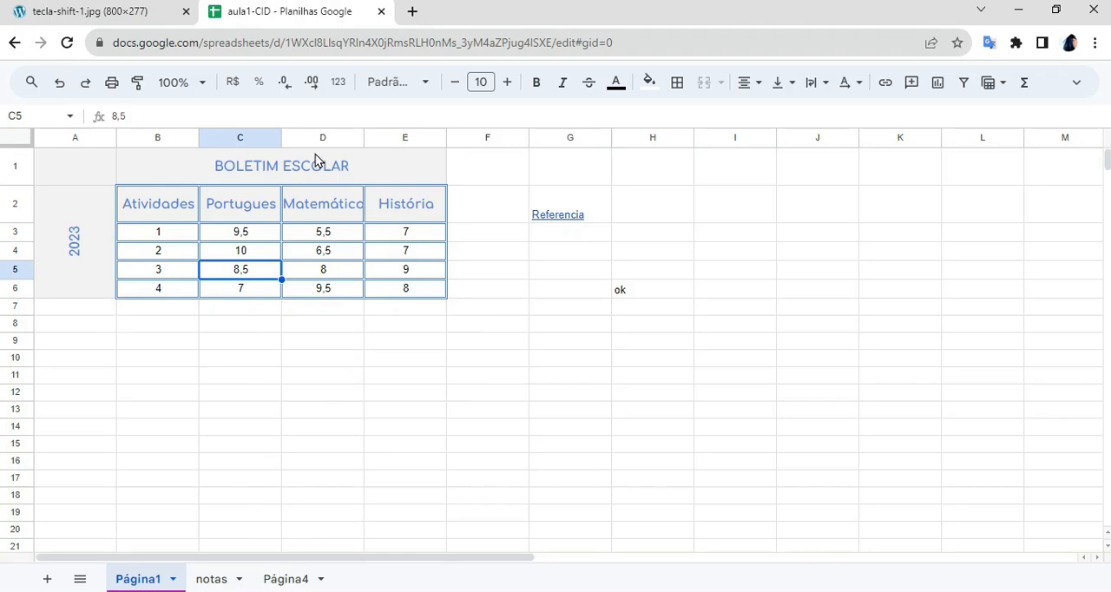
# - Select the whole Matemática column D and view its context options for inserting and deleting
pyautogui.rightClick(325, 239)
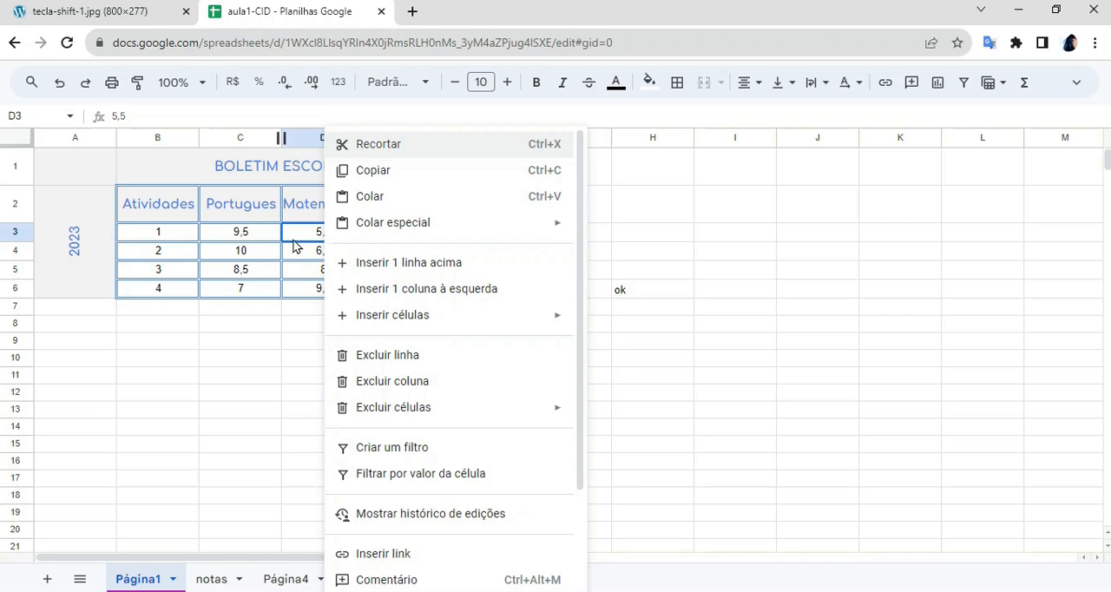
pyautogui.press('Escape')
pyautogui.click(312, 137)
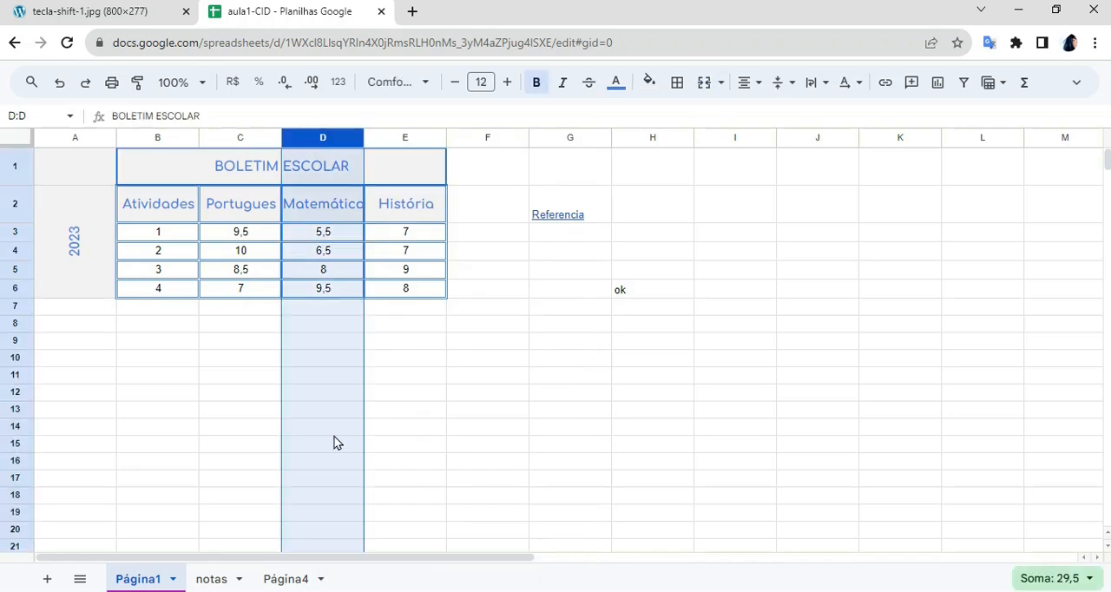
pyautogui.rightClick(327, 254)
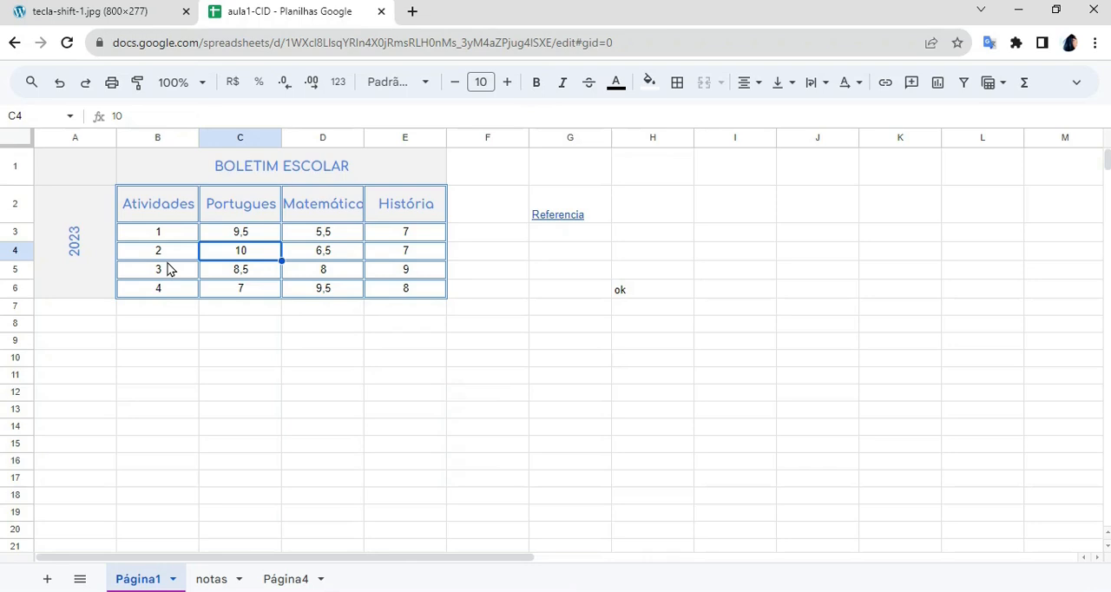
# - Select the whole of row 4 and view its row options, and compare them with the options of cell D4
pyautogui.click(12, 250)
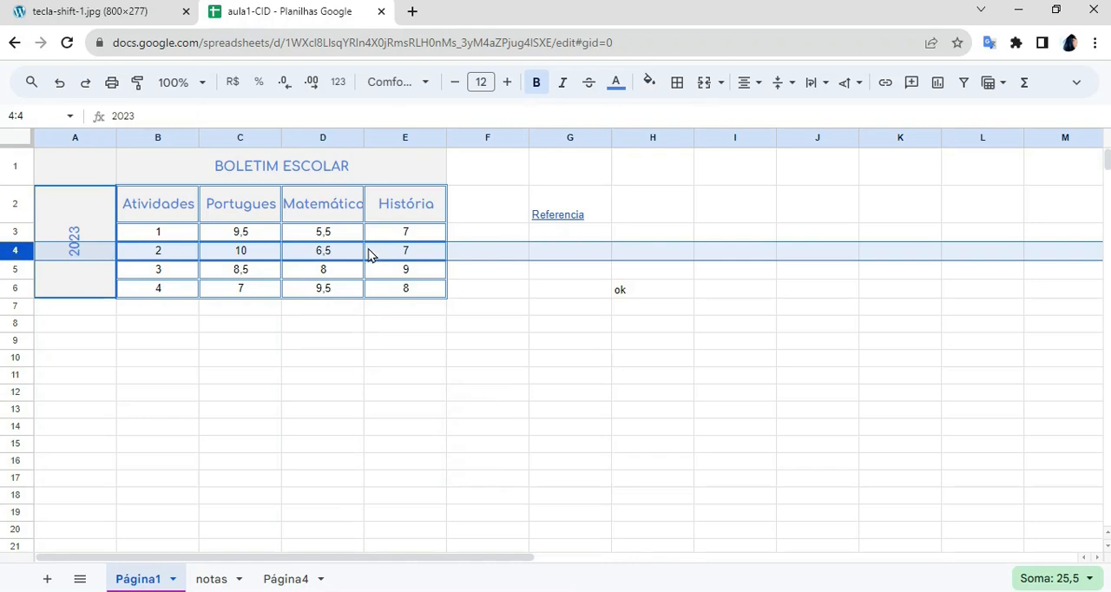
pyautogui.click(14, 231)
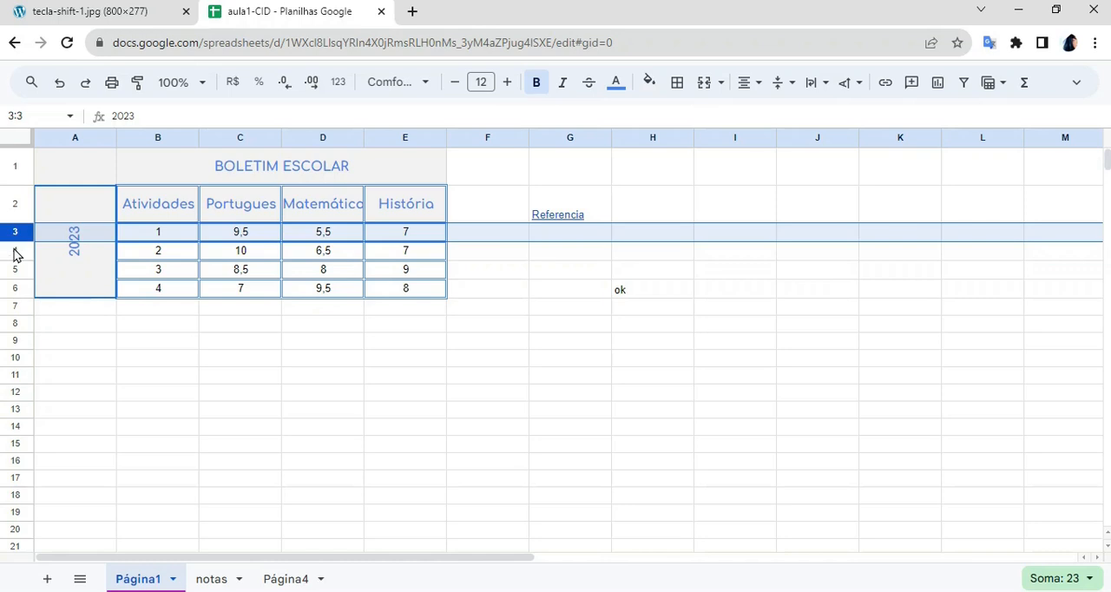
pyautogui.click(13, 248)
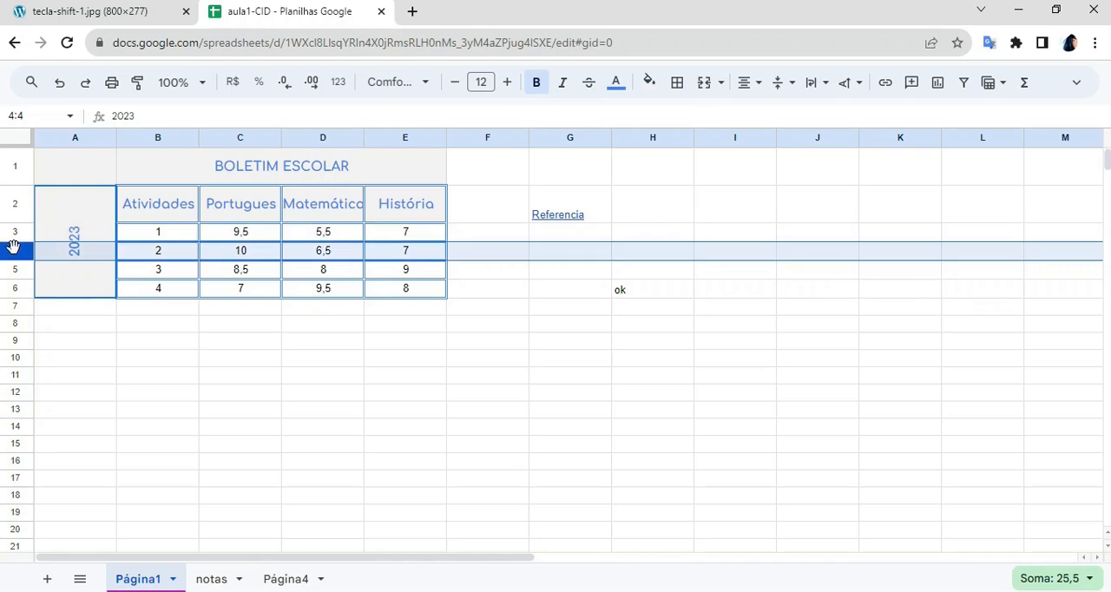
pyautogui.rightClick(218, 252)
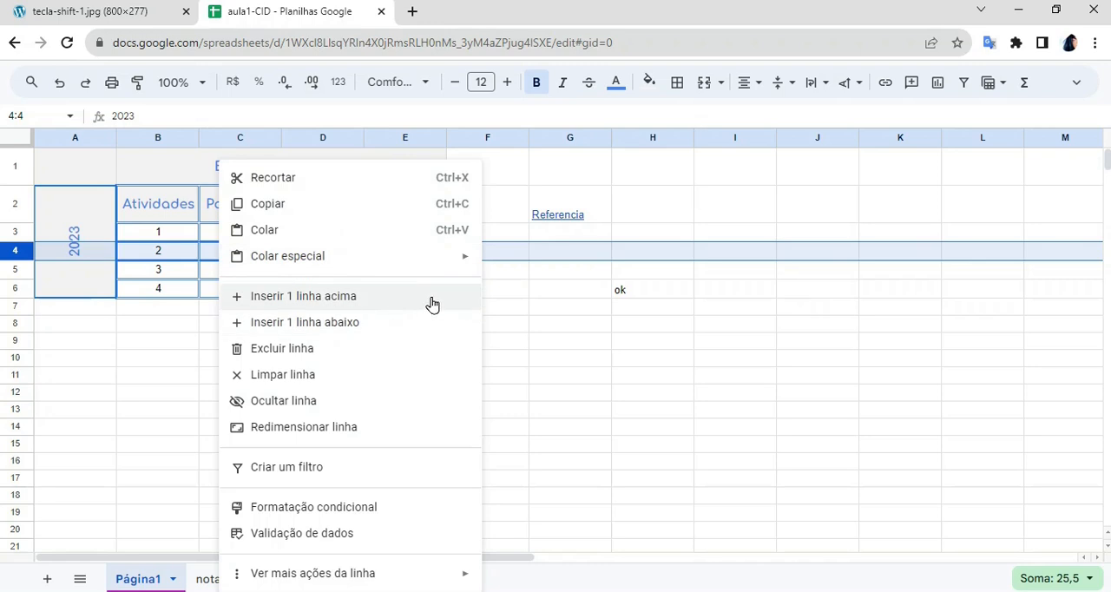
pyautogui.click(547, 296)
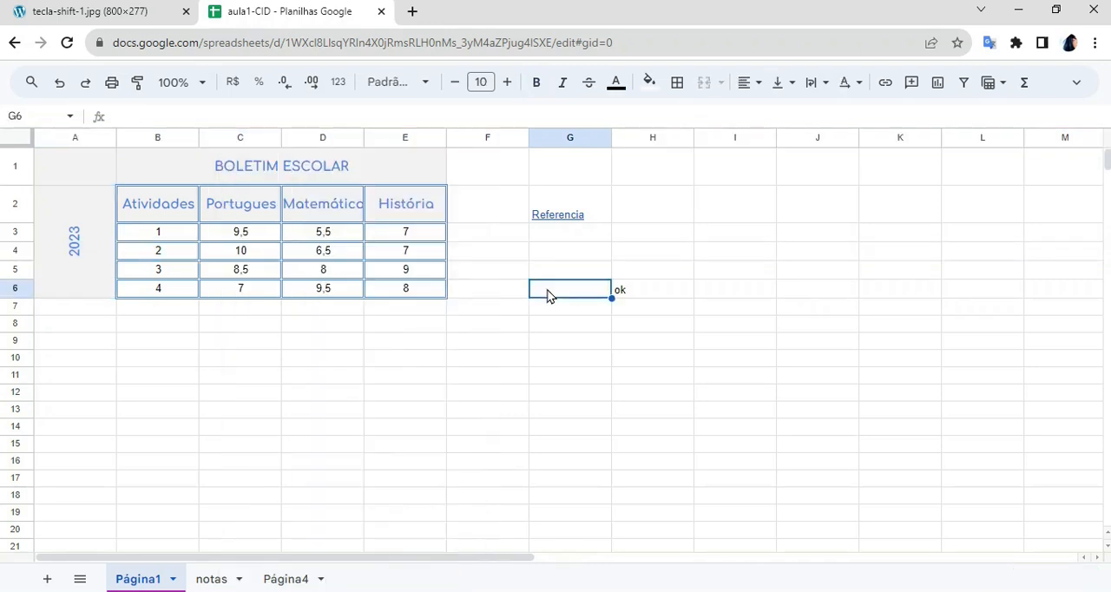
pyautogui.rightClick(288, 253)
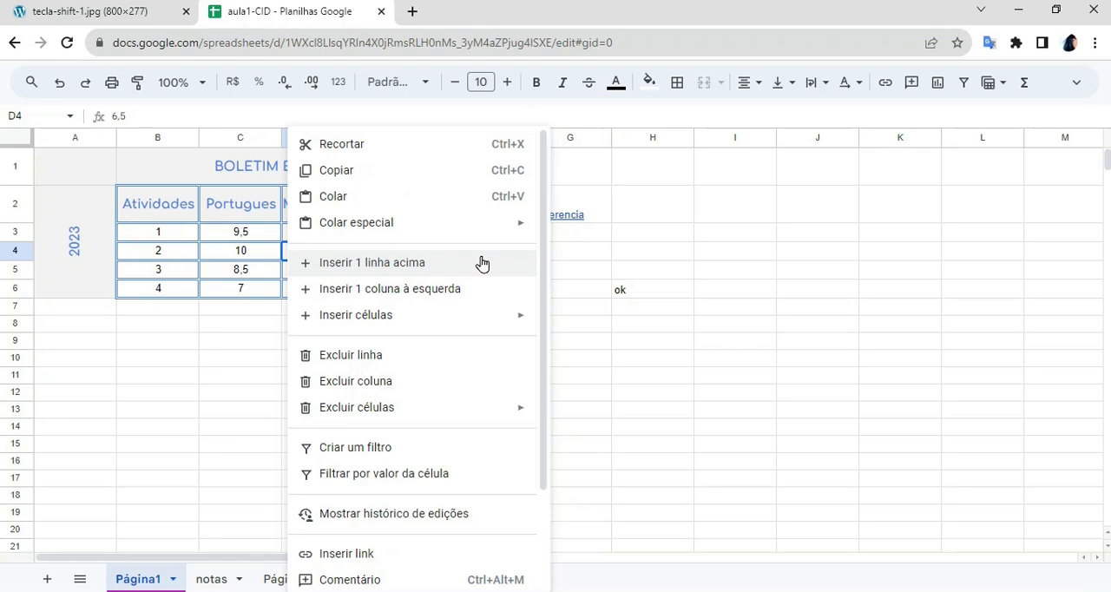
pyautogui.click(676, 327)
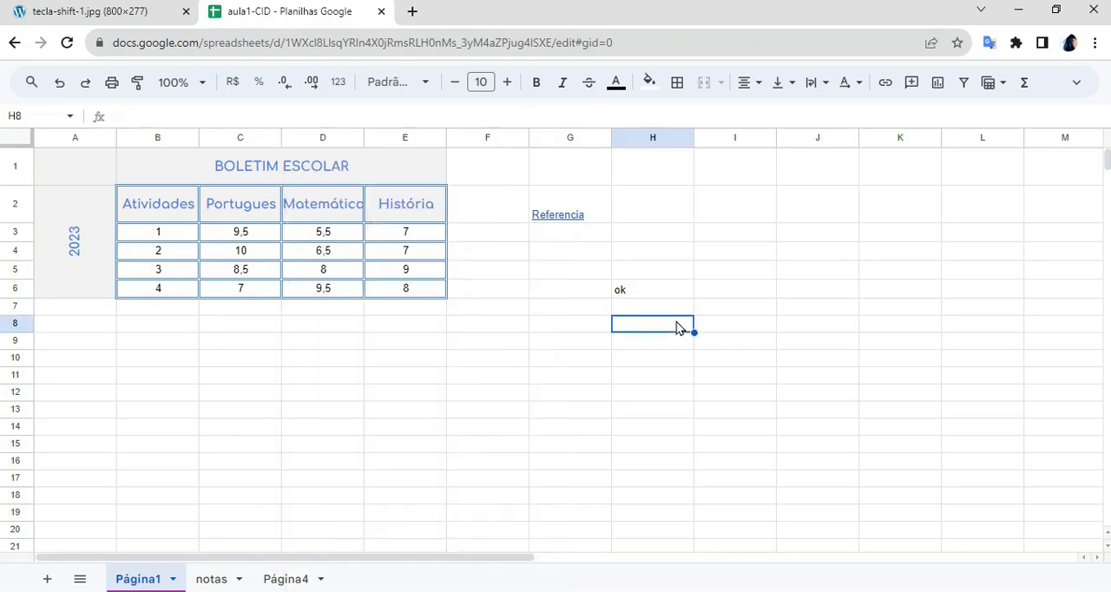